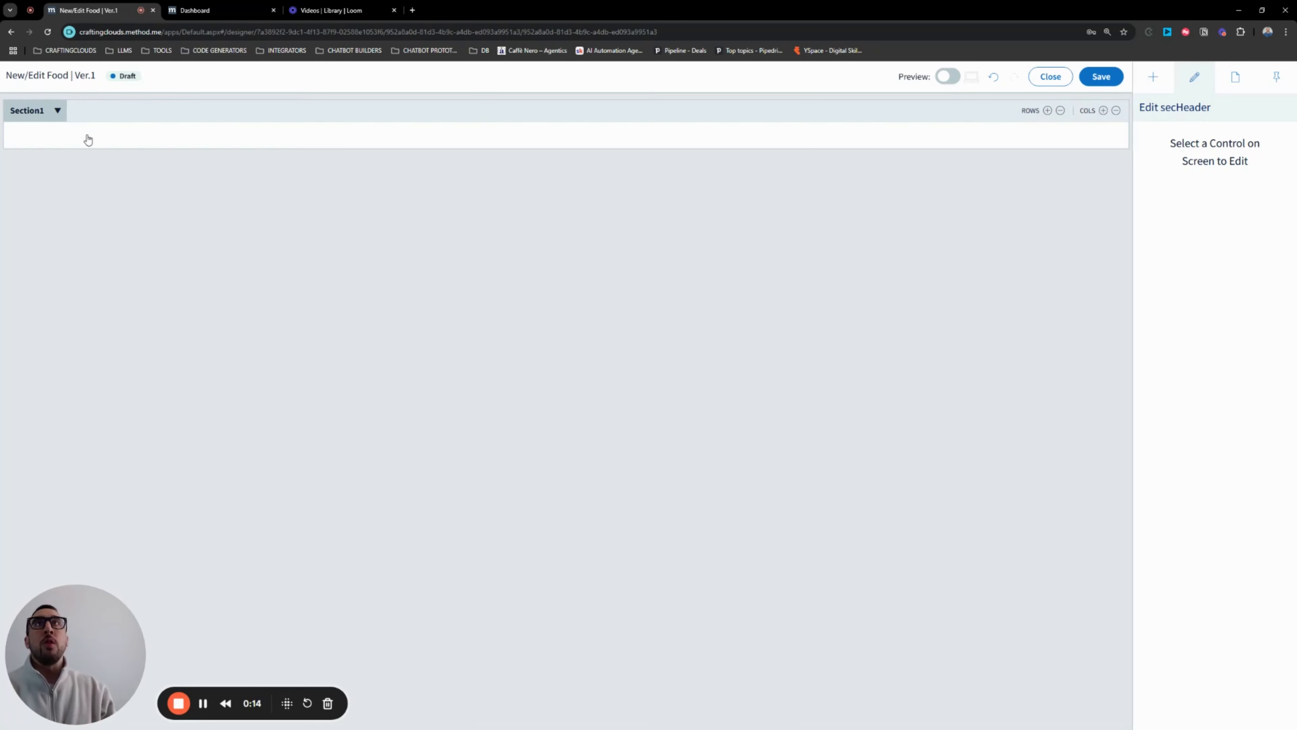
- Change the caption of the existing section to secHeader
{"action": "left_click", "coordinate": [109, 115]}
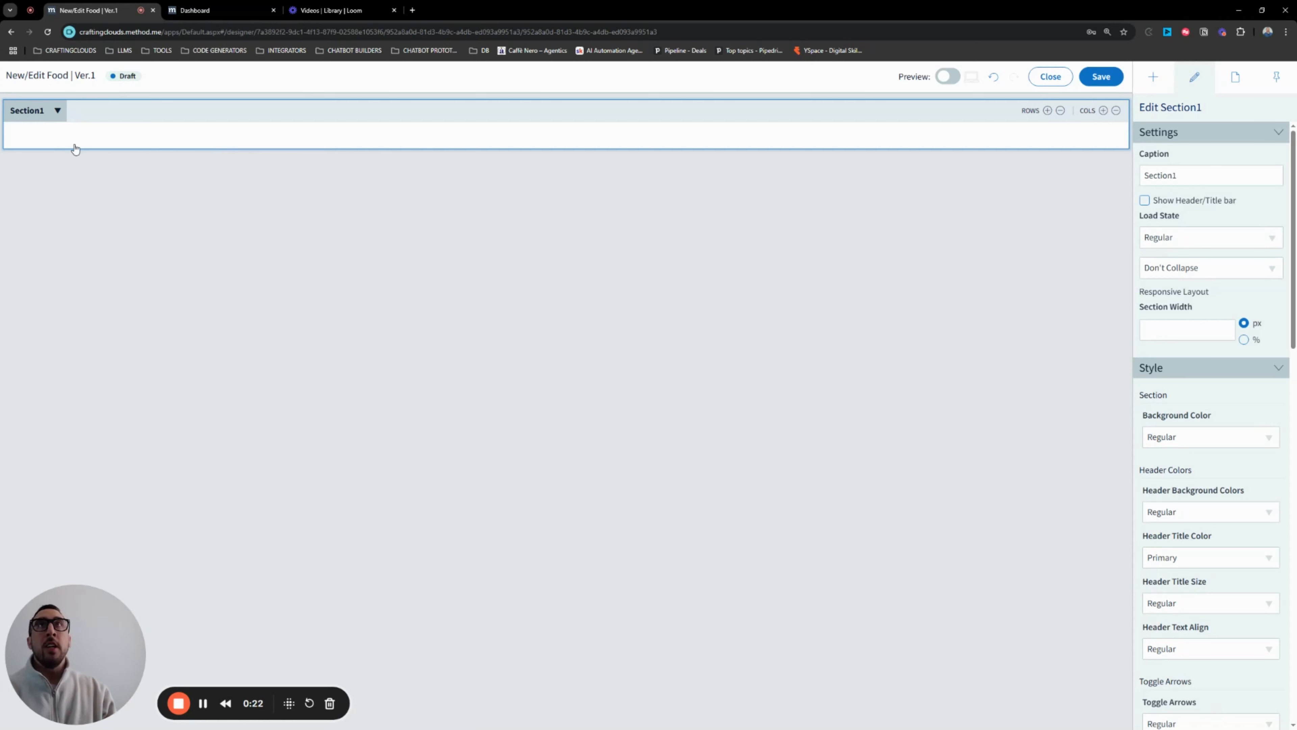
{"action": "left_click", "coordinate": [1195, 177]}
{"action": "left_click_drag", "start_coordinate": [1195, 177], "coordinate": [1054, 154]}
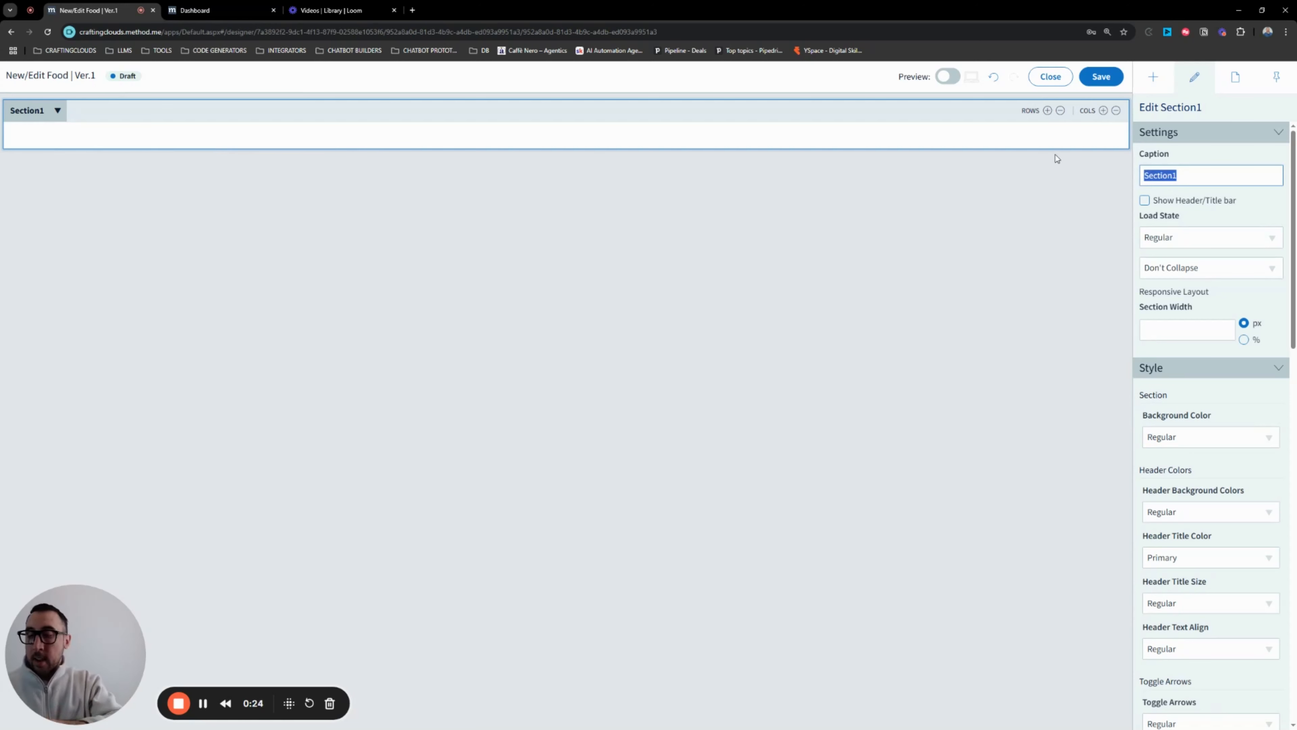
{"action": "type", "text": "secHeader"}
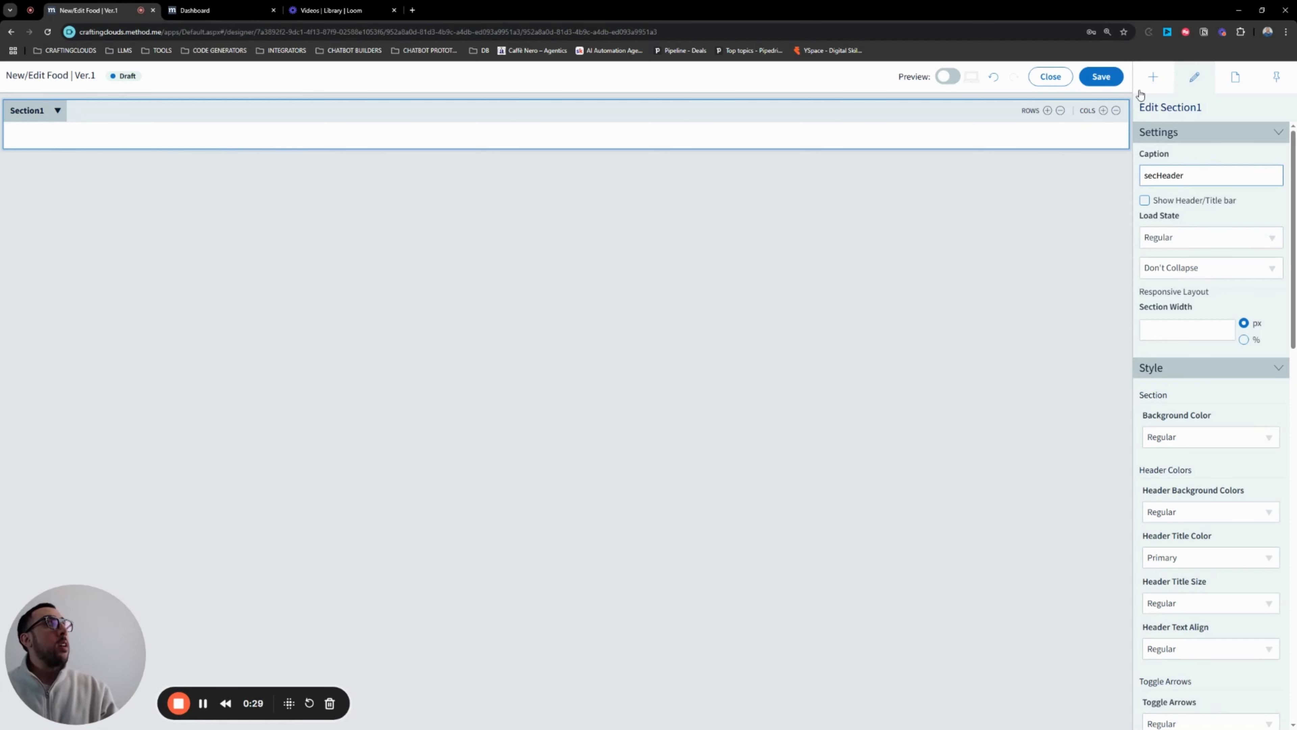
- Add three more sections below secHeader and caption the first of them secMain
{"action": "left_click", "coordinate": [1153, 76]}
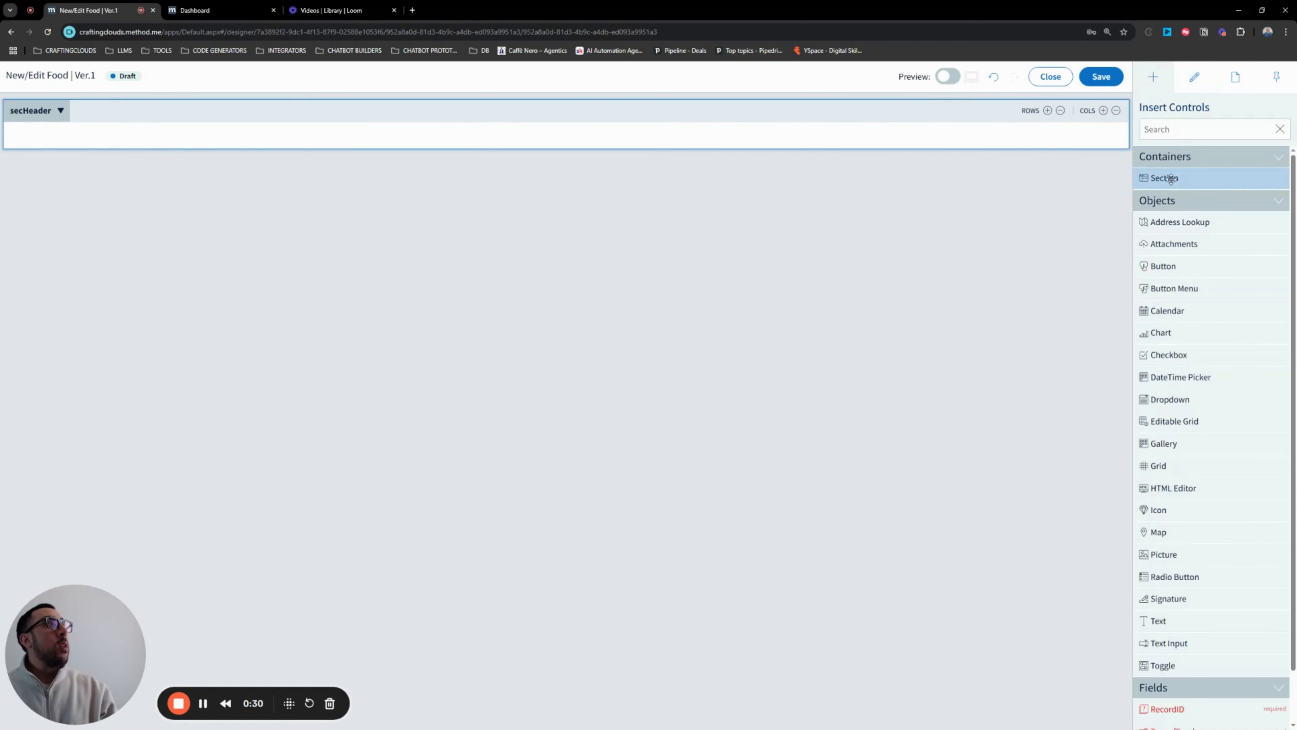
{"action": "left_click_drag", "start_coordinate": [1174, 176], "coordinate": [593, 395]}
{"action": "left_click", "coordinate": [124, 171]}
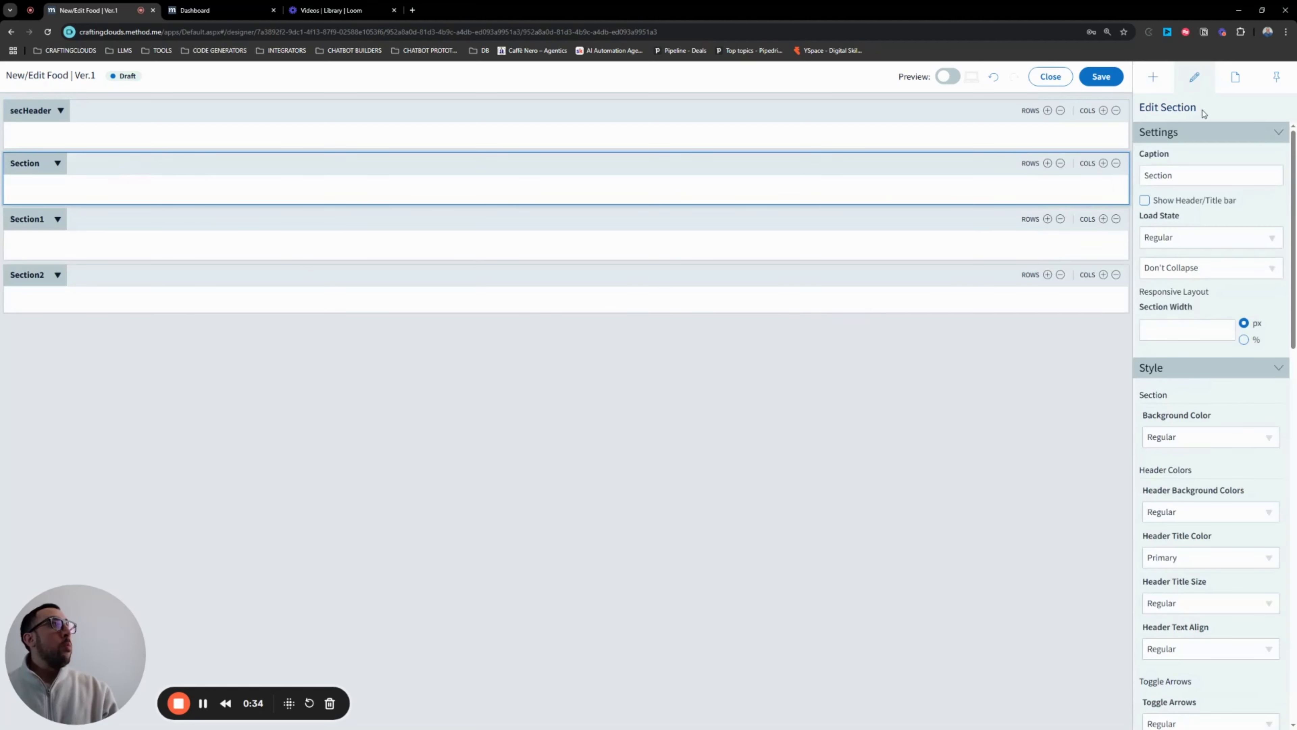
{"action": "double_click", "coordinate": [1134, 175]}
{"action": "type", "text": "secMa"}
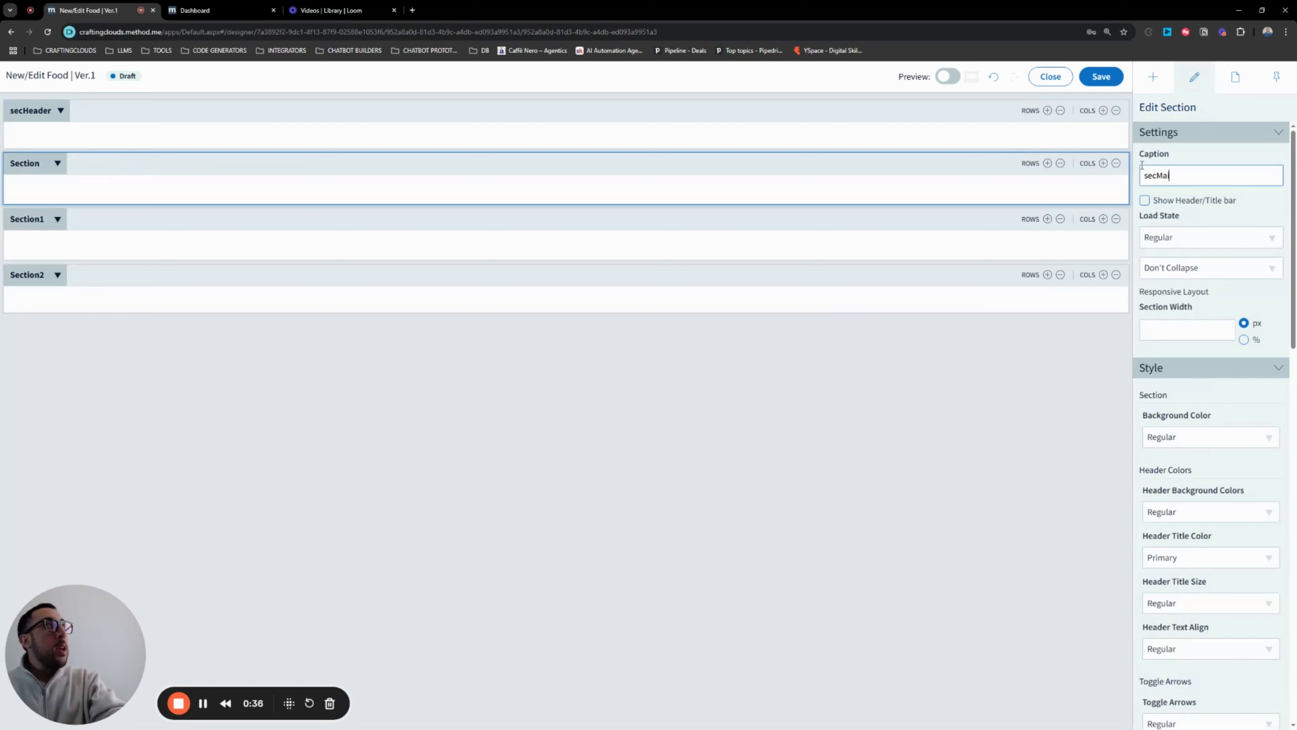
- Caption the section below secMain as secFooter and the last section as secHidden
{"action": "left_click", "coordinate": [695, 228]}
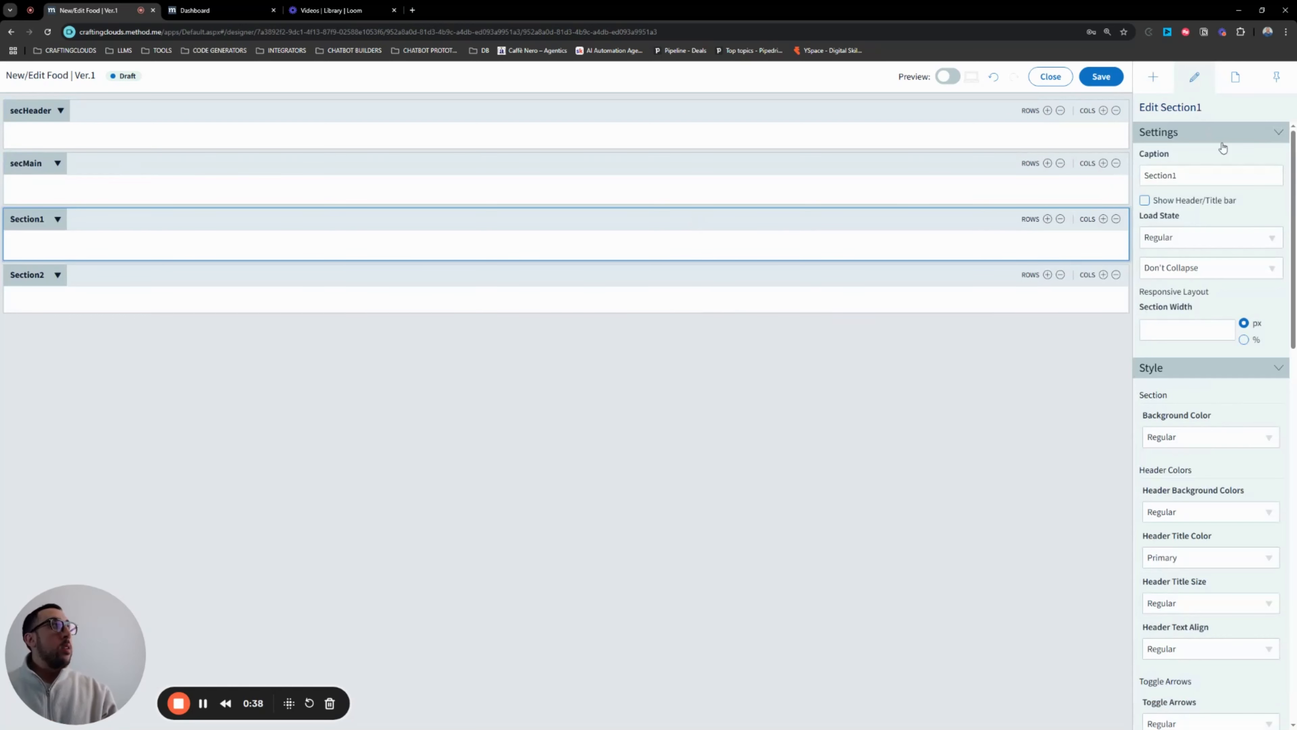
{"action": "double_click", "coordinate": [1154, 174]}
{"action": "type", "text": "secFoo"}
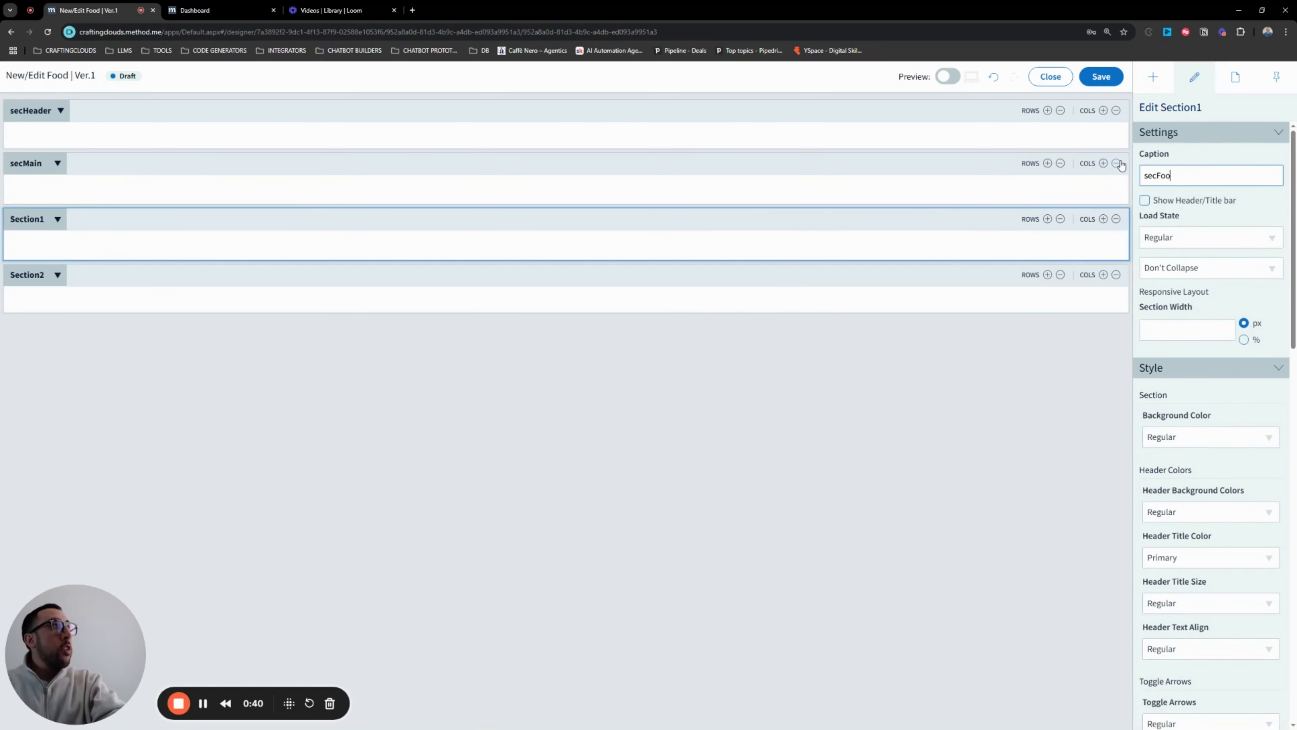
{"action": "type", "text": "ter"}
{"action": "left_click", "coordinate": [697, 282]}
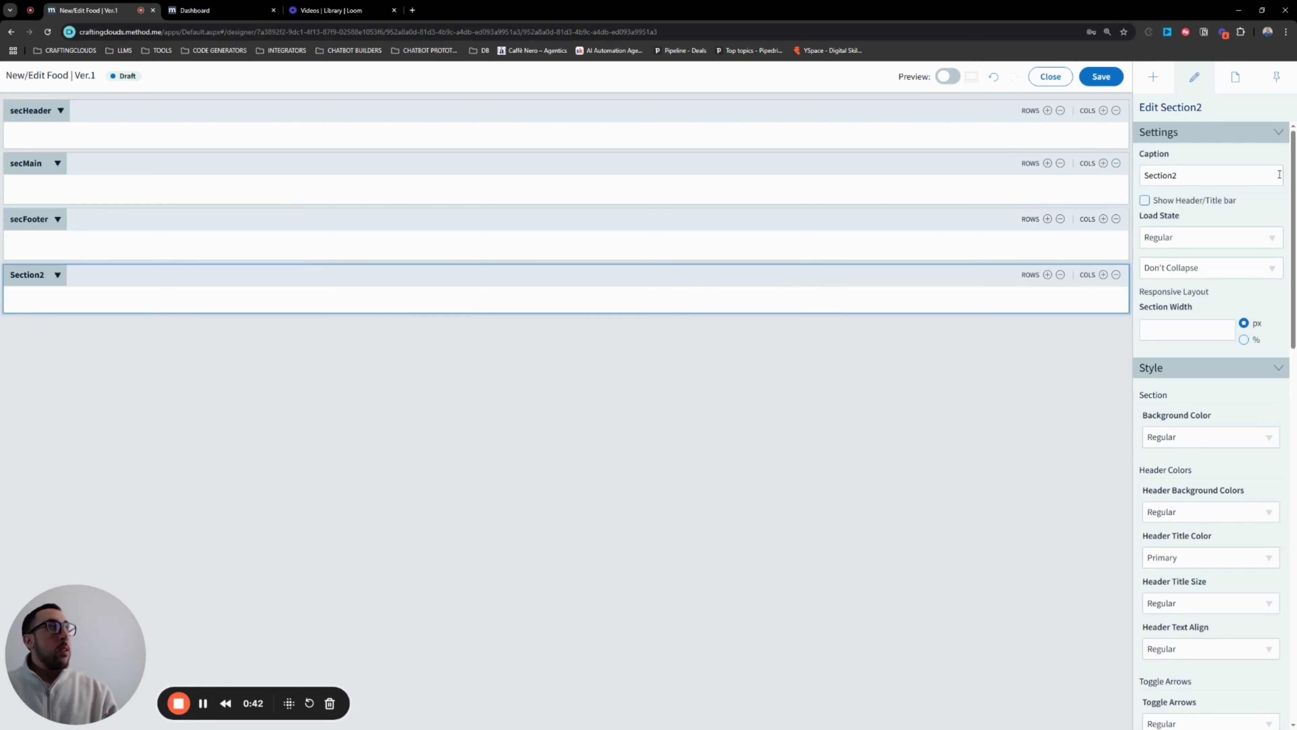
{"action": "type", "text": "secHidden"}
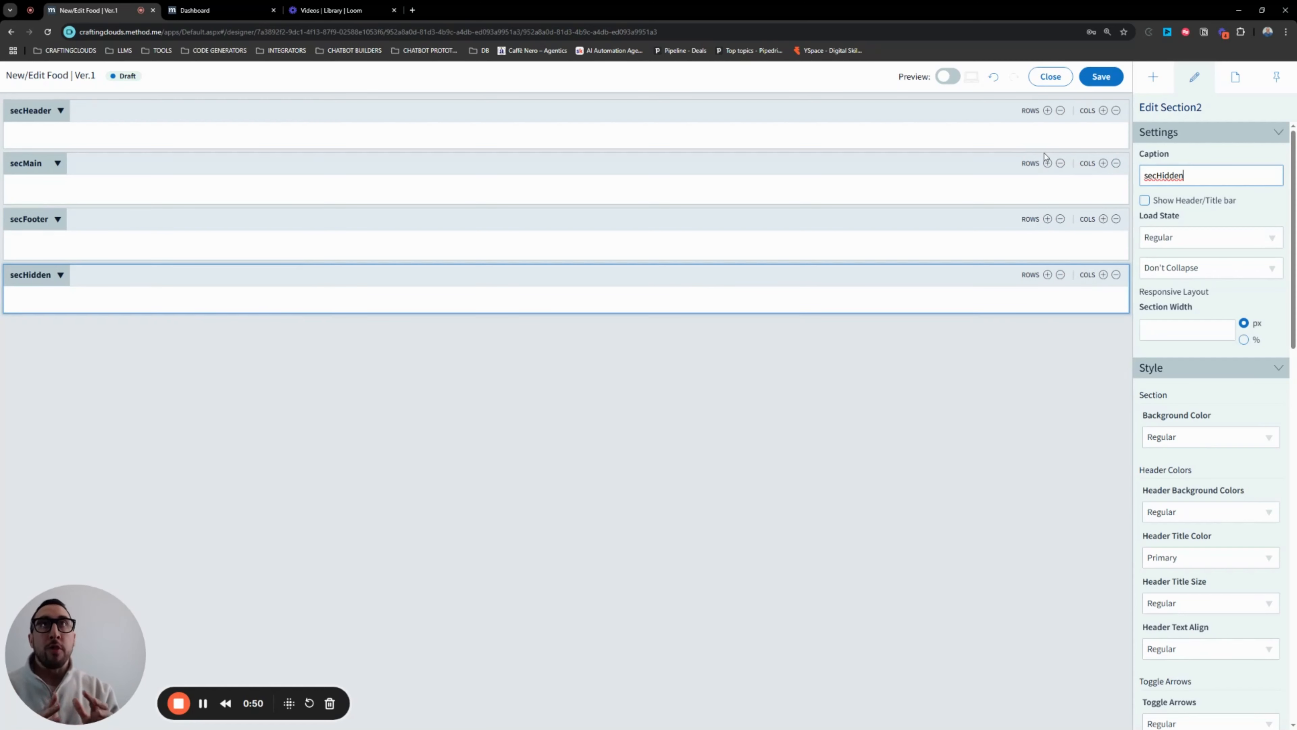
- Set the top and bottom padding of the secHeader section to 1x
{"action": "left_click", "coordinate": [126, 106]}
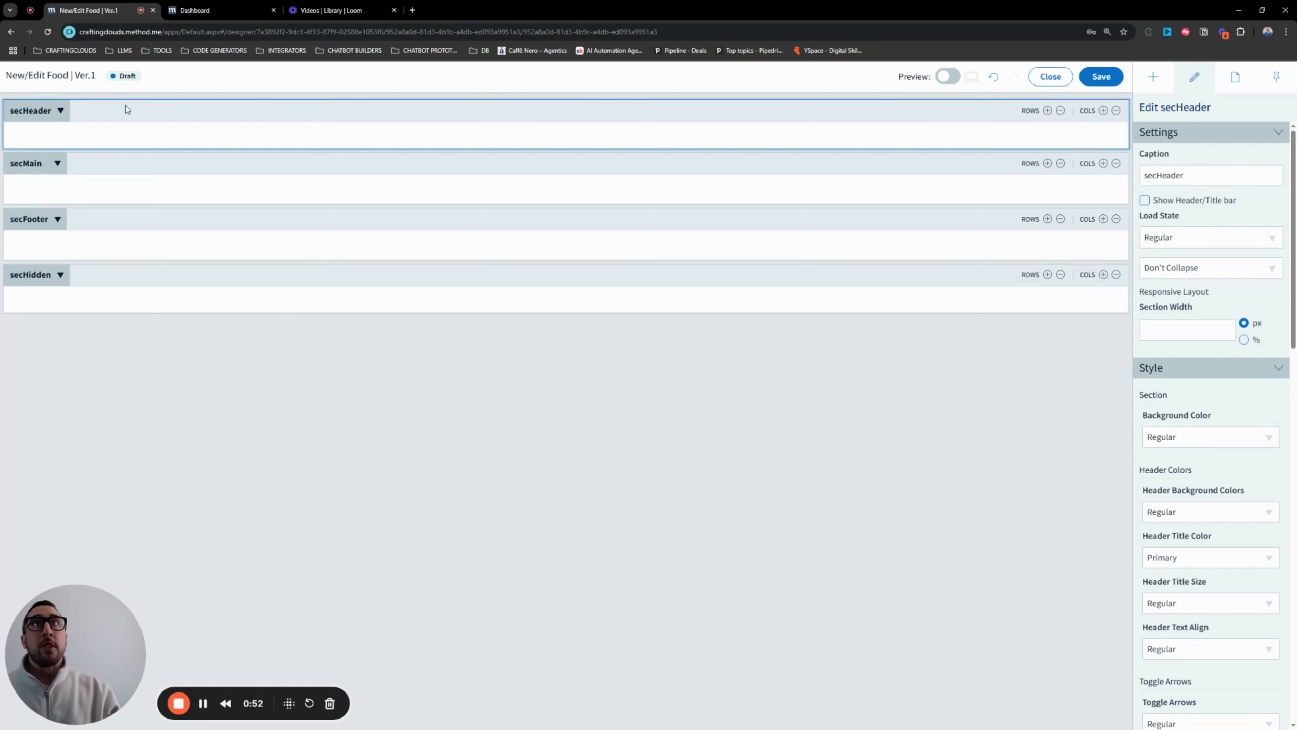
{"action": "scroll", "coordinate": [1220, 459], "scroll_direction": "down", "scroll_amount": 6}
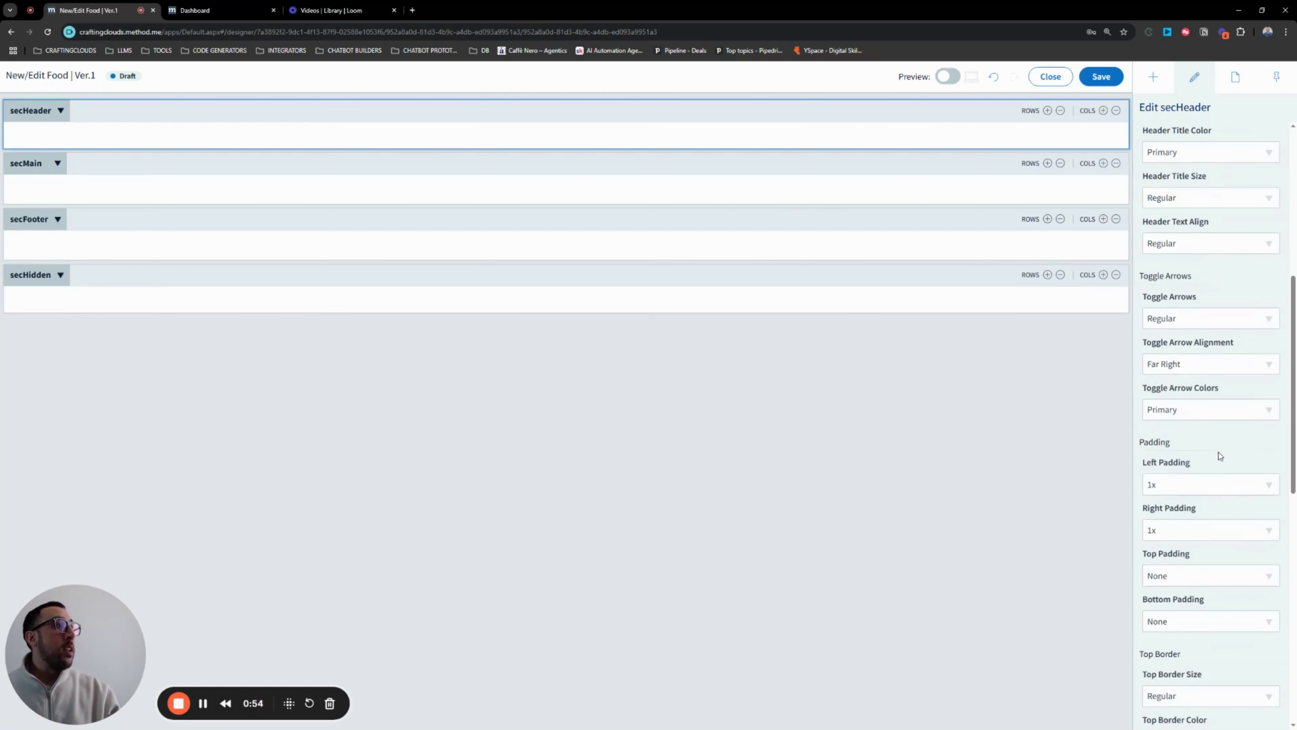
{"action": "left_click", "coordinate": [1163, 576]}
{"action": "left_click", "coordinate": [1178, 551]}
{"action": "left_click", "coordinate": [1160, 615]}
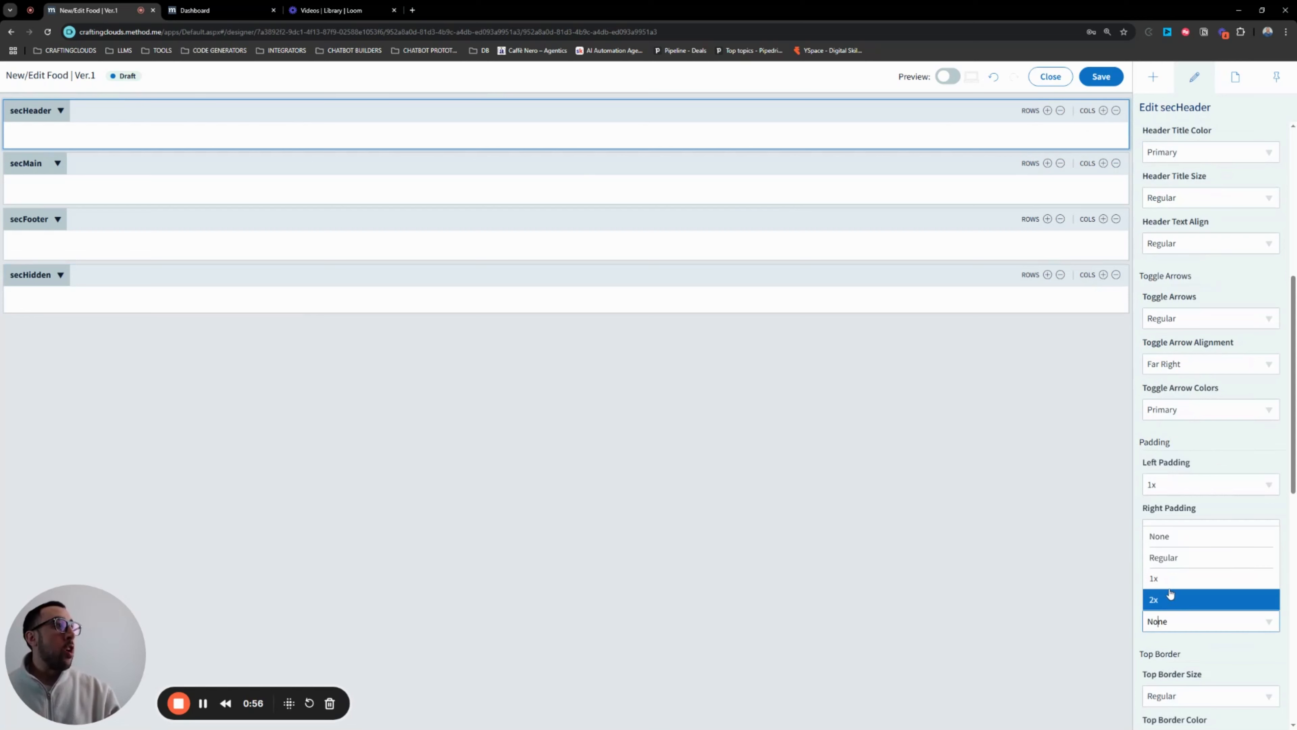
{"action": "left_click", "coordinate": [1158, 594]}
- Set the top and bottom padding of the secMain section to 1x
{"action": "left_click", "coordinate": [932, 162]}
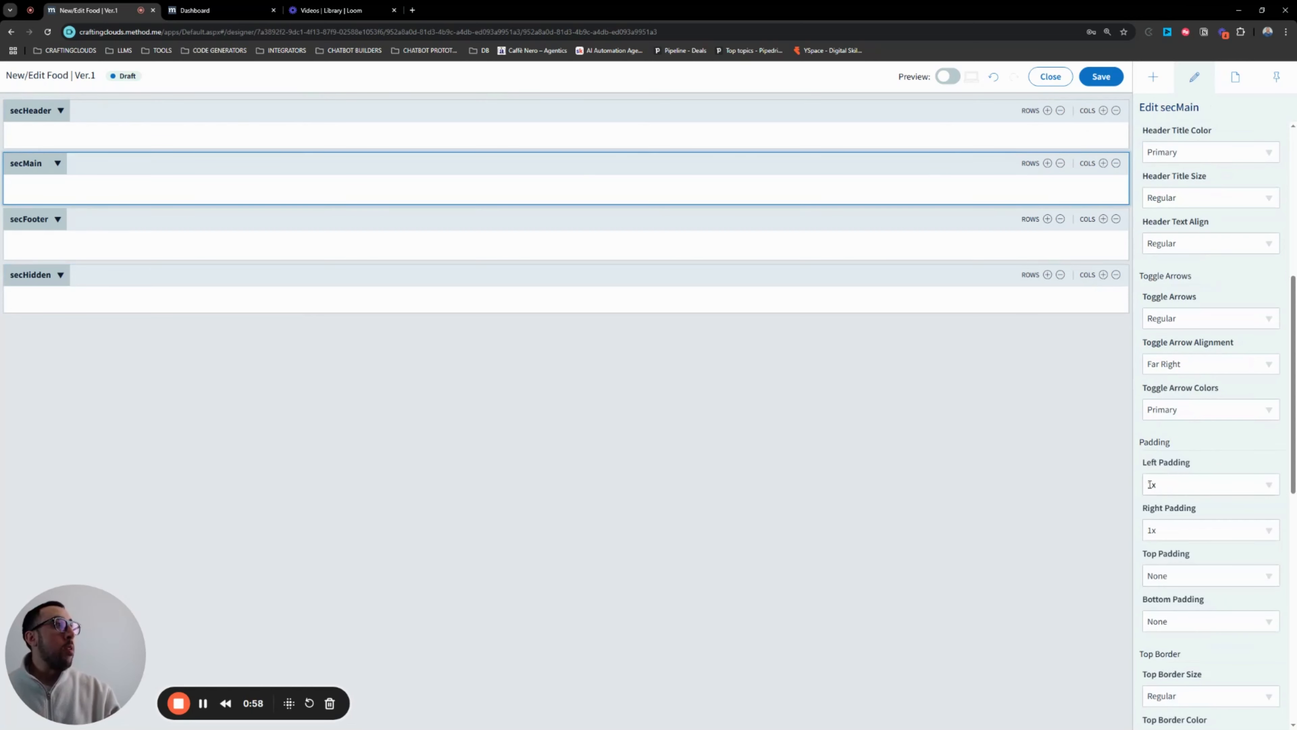
{"action": "left_click", "coordinate": [1159, 575]}
{"action": "left_click", "coordinate": [1170, 546]}
{"action": "left_click", "coordinate": [1159, 621]}
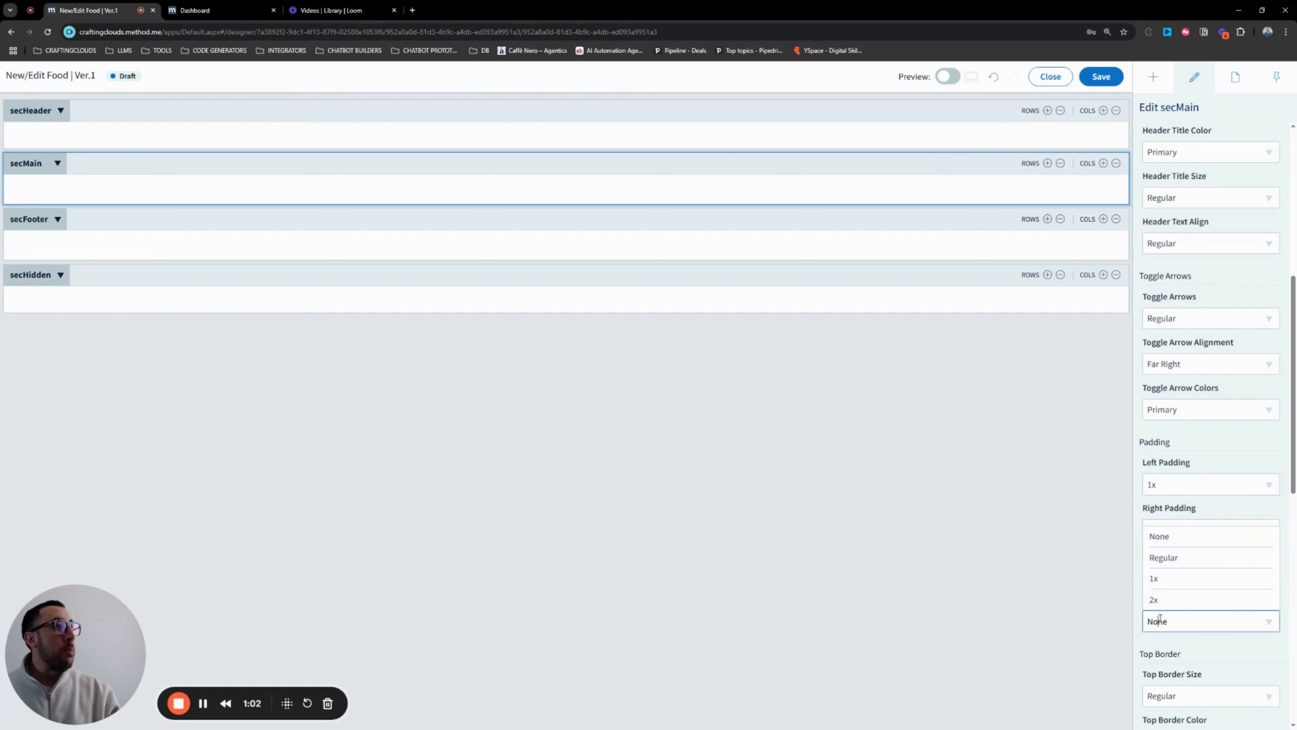
{"action": "left_click", "coordinate": [1159, 576]}
- Set the top and bottom padding of the secFooter section to 1x
{"action": "left_click", "coordinate": [955, 228]}
{"action": "left_click", "coordinate": [1159, 576]}
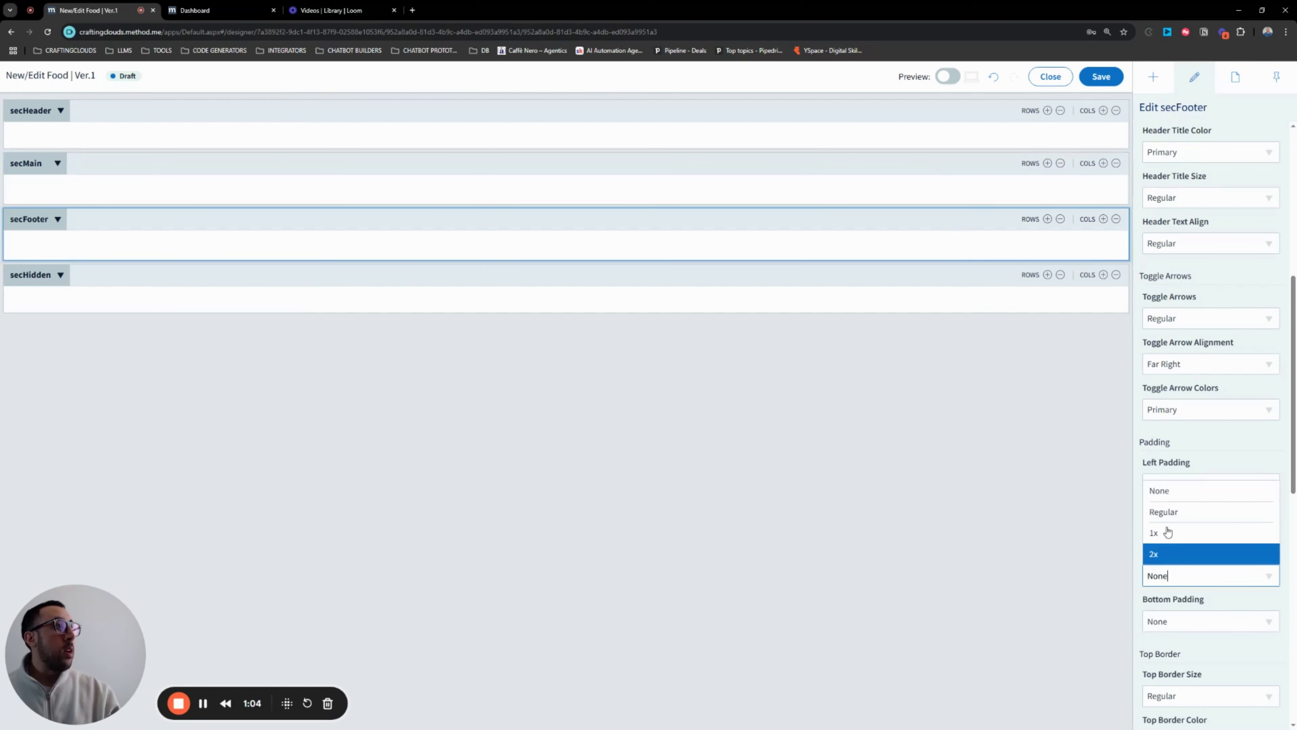
{"action": "left_click", "coordinate": [1167, 534]}
{"action": "left_click", "coordinate": [1166, 621]}
{"action": "left_click", "coordinate": [1159, 576]}
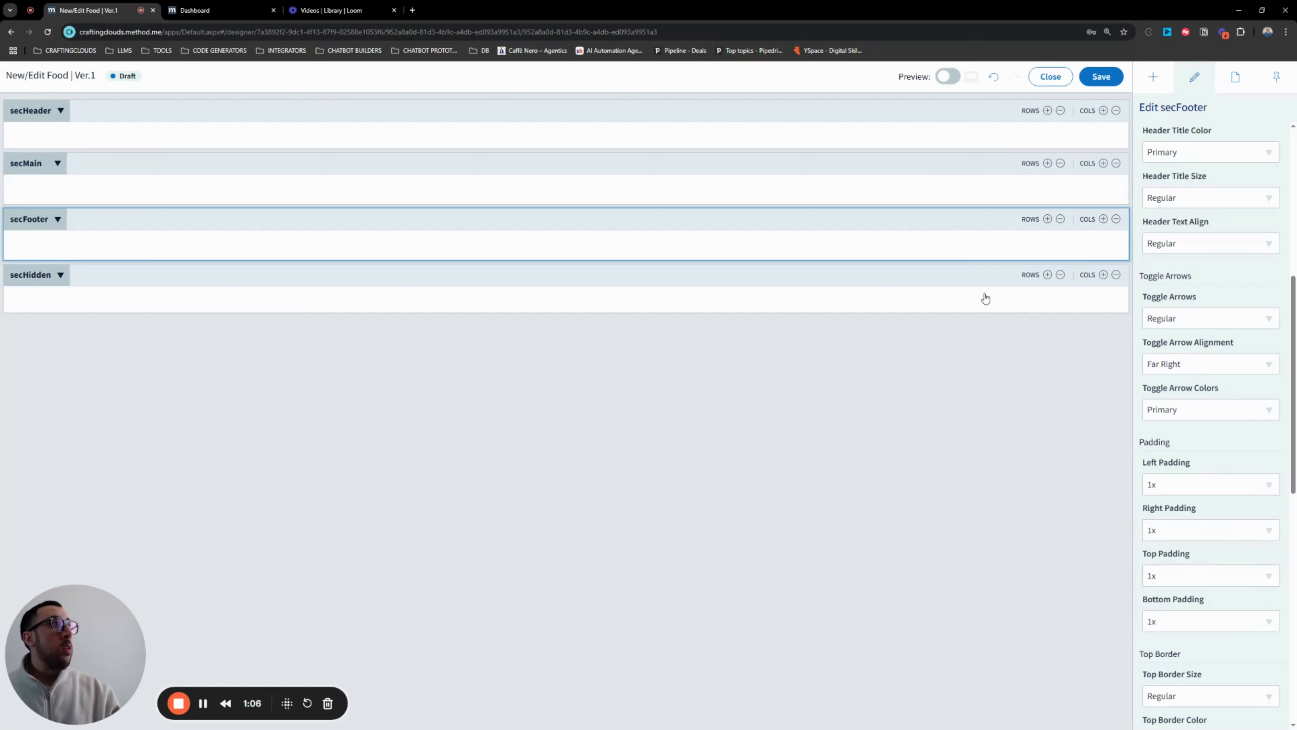
- Set the top and bottom padding of the secHidden section to 1x
{"action": "left_click", "coordinate": [981, 286]}
{"action": "left_click", "coordinate": [1165, 579]}
{"action": "left_click", "coordinate": [1159, 534]}
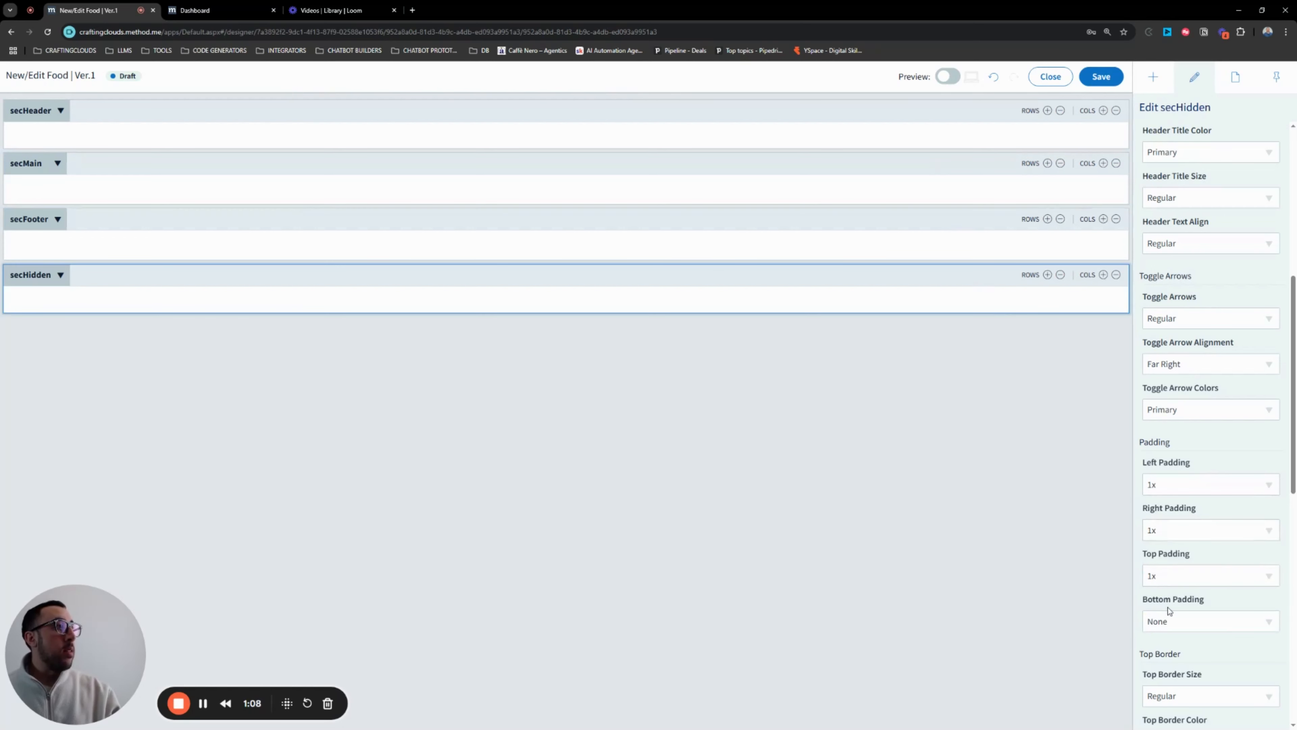
{"action": "left_click", "coordinate": [1159, 621]}
{"action": "left_click", "coordinate": [1159, 576]}
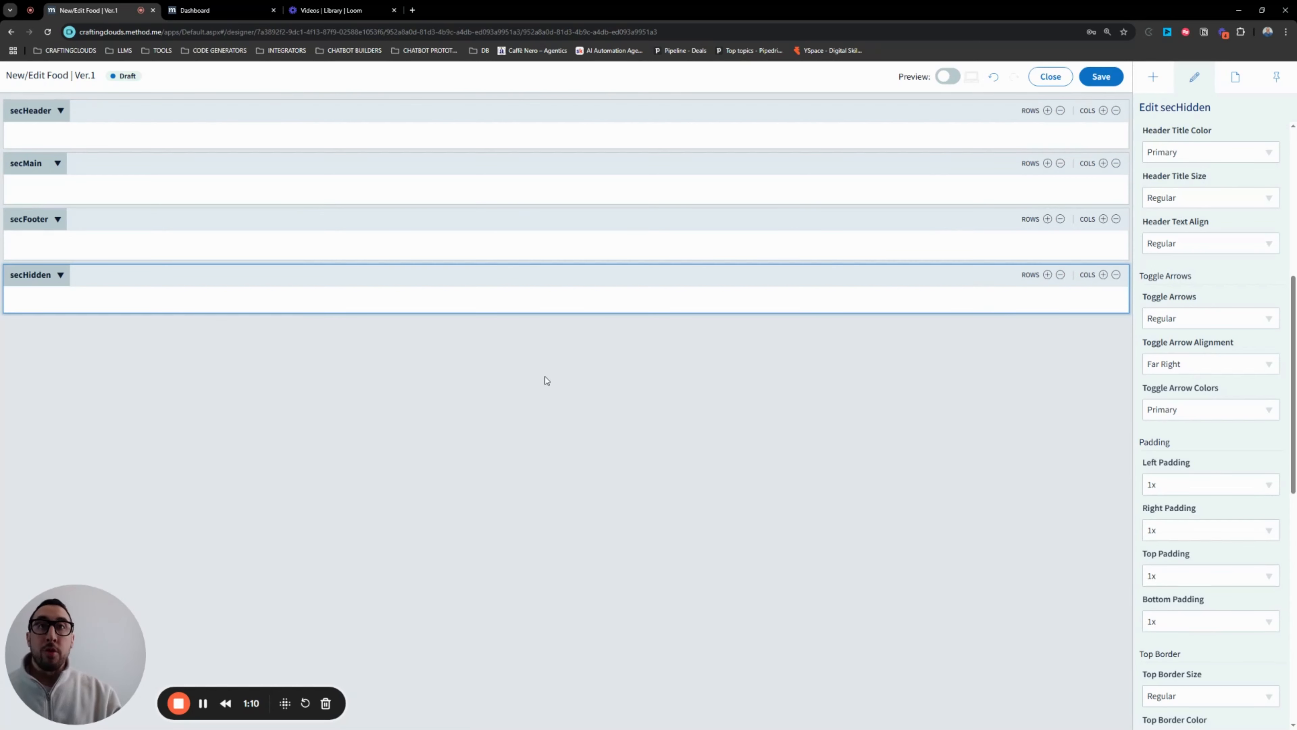
- Add a row and a column to secHeader, and place an Icon control in the first cell of the second row
{"action": "left_click", "coordinate": [185, 118]}
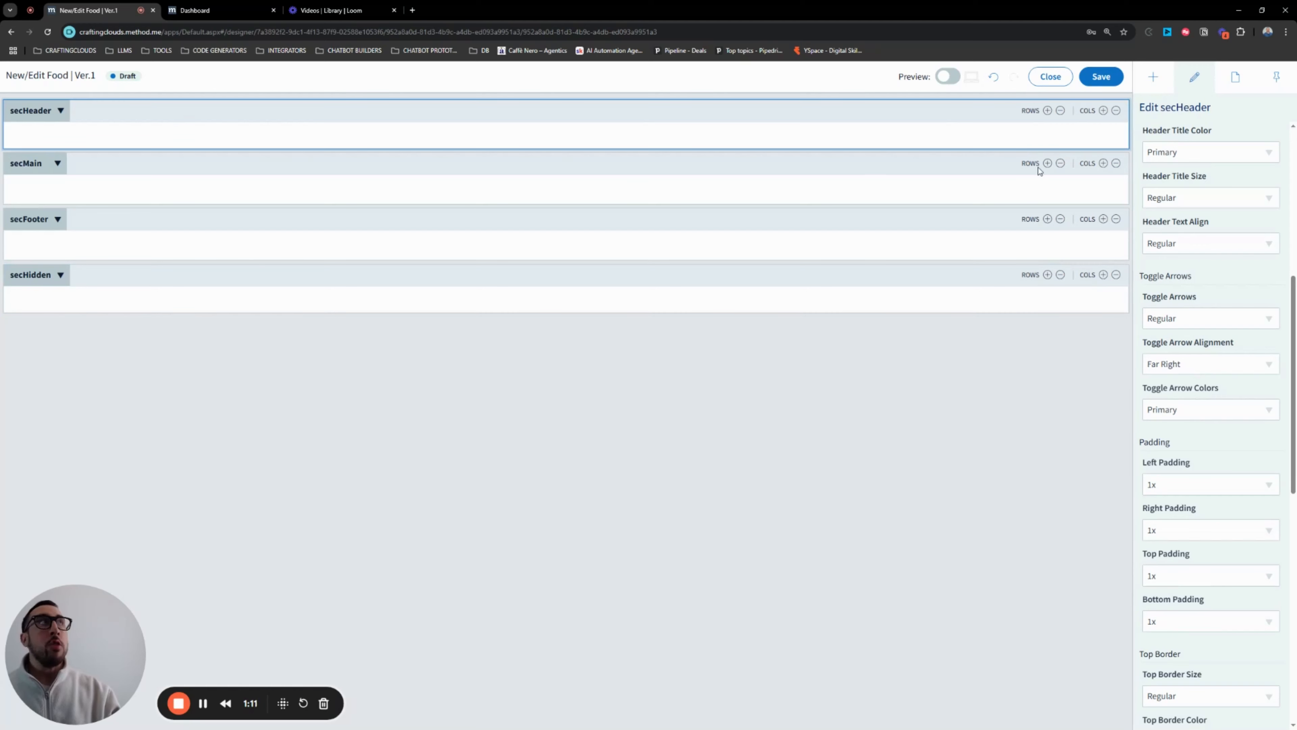
{"action": "left_click", "coordinate": [1047, 110]}
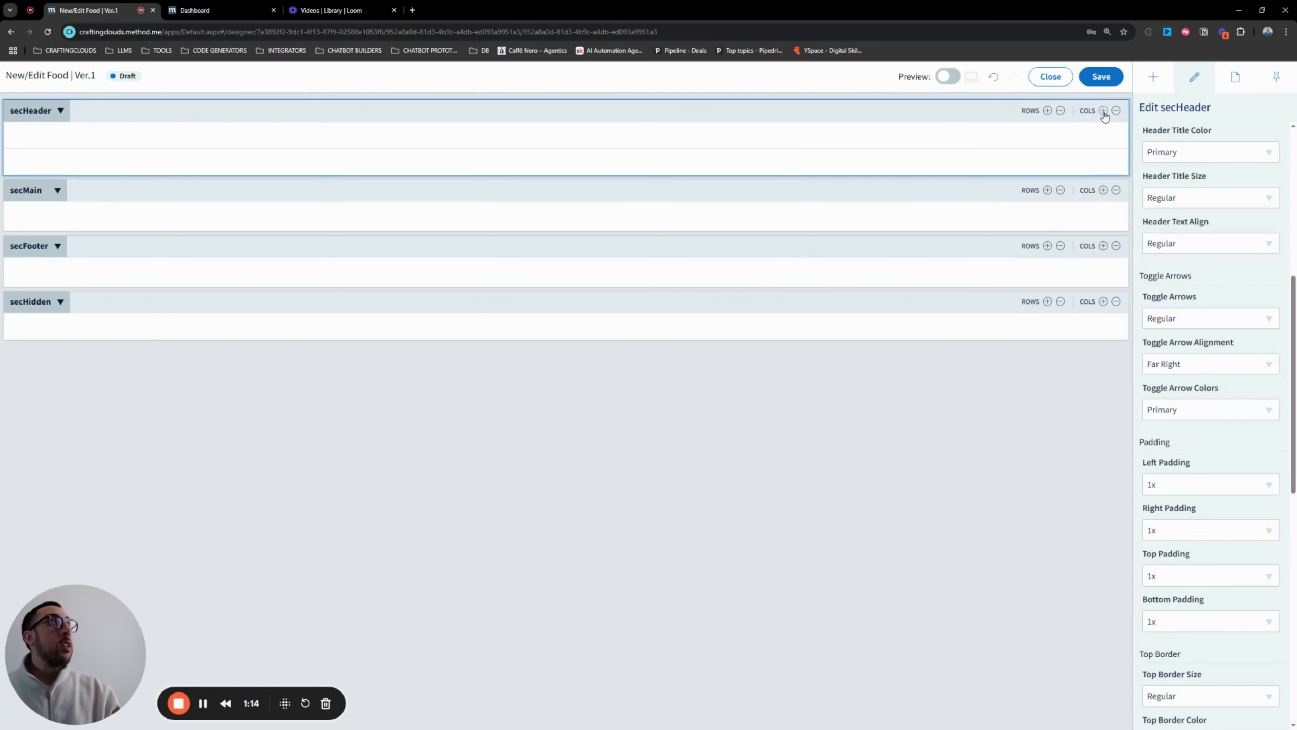
{"action": "left_click", "coordinate": [1154, 80]}
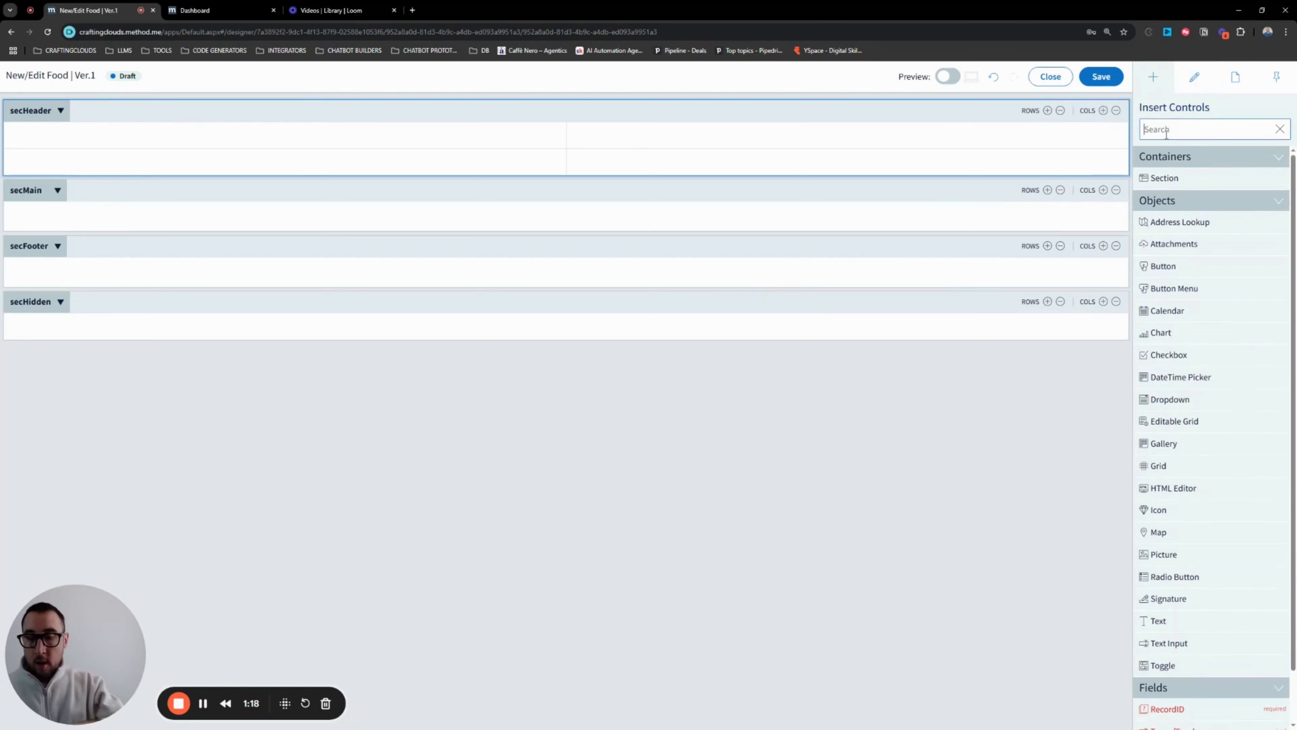
{"action": "type", "text": "icon"}
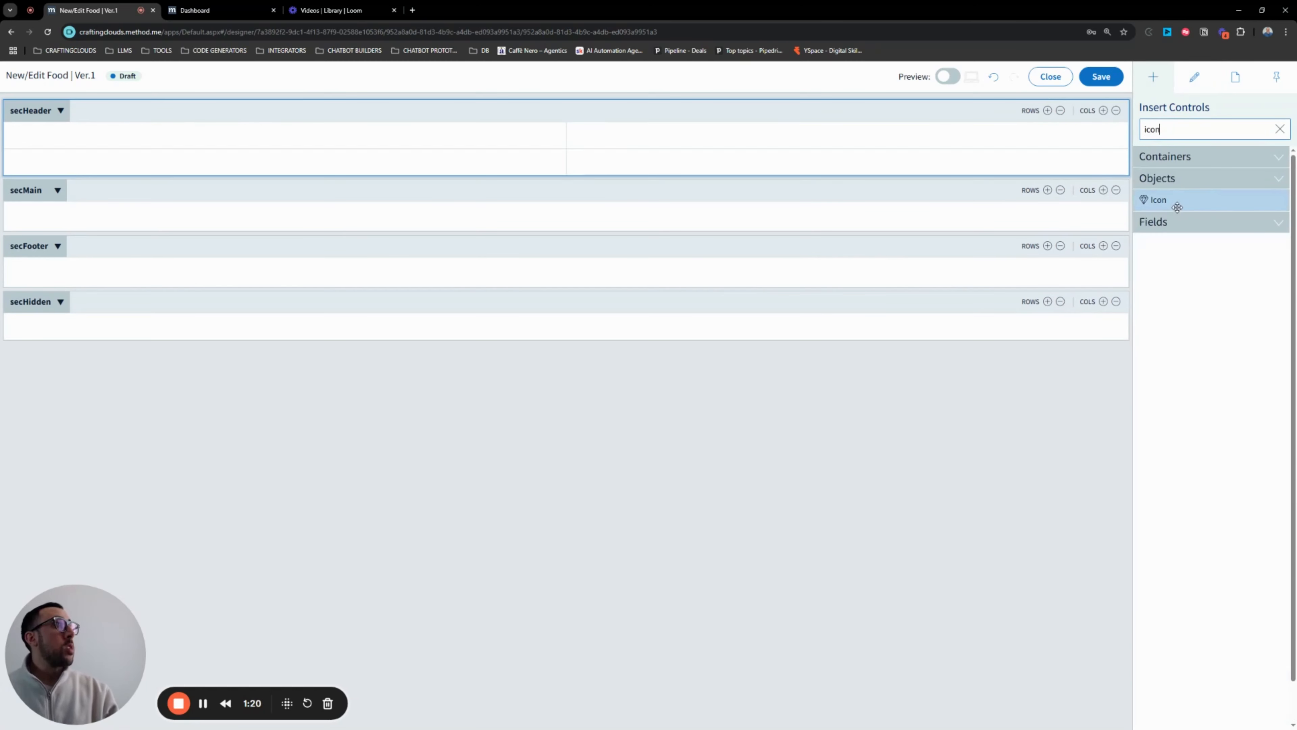
{"action": "left_click_drag", "start_coordinate": [1172, 203], "coordinate": [173, 178]}
- Change the new icon to the outlined Star and set its size to 4X-Large
{"action": "left_click", "coordinate": [54, 167]}
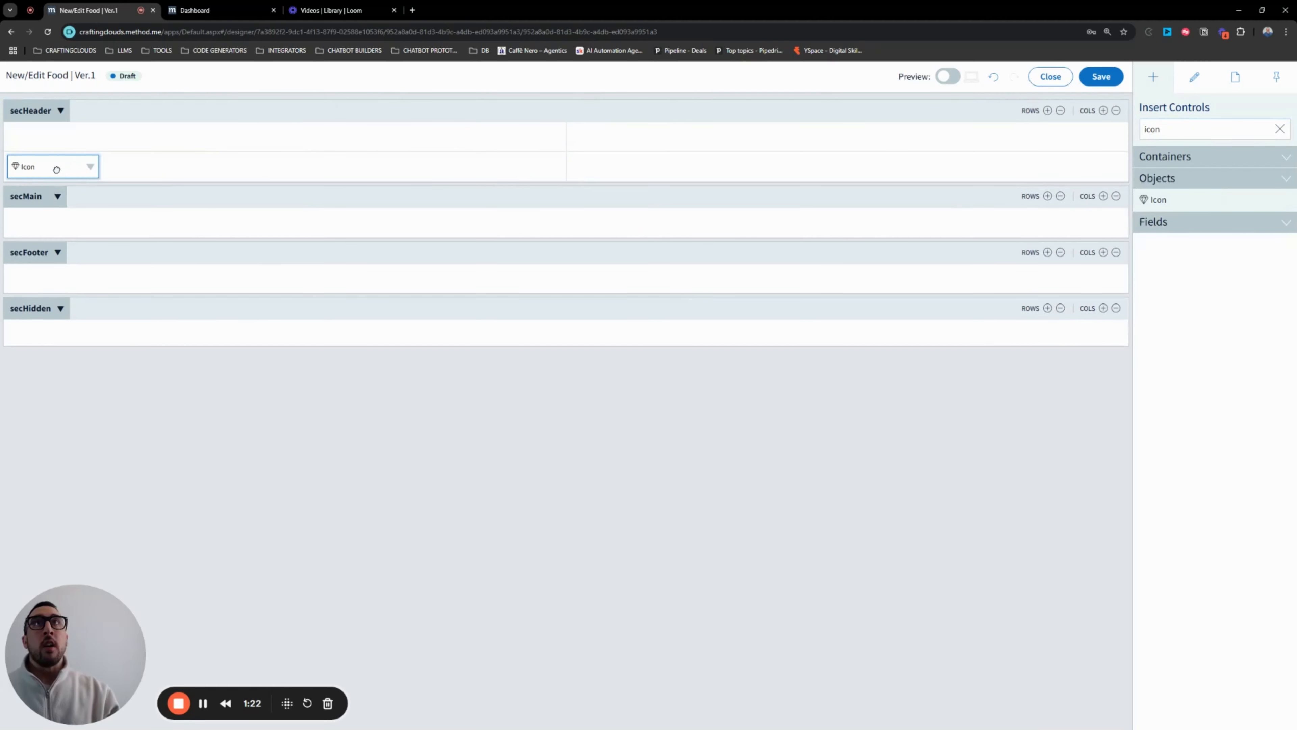
{"action": "left_click", "coordinate": [1264, 282]}
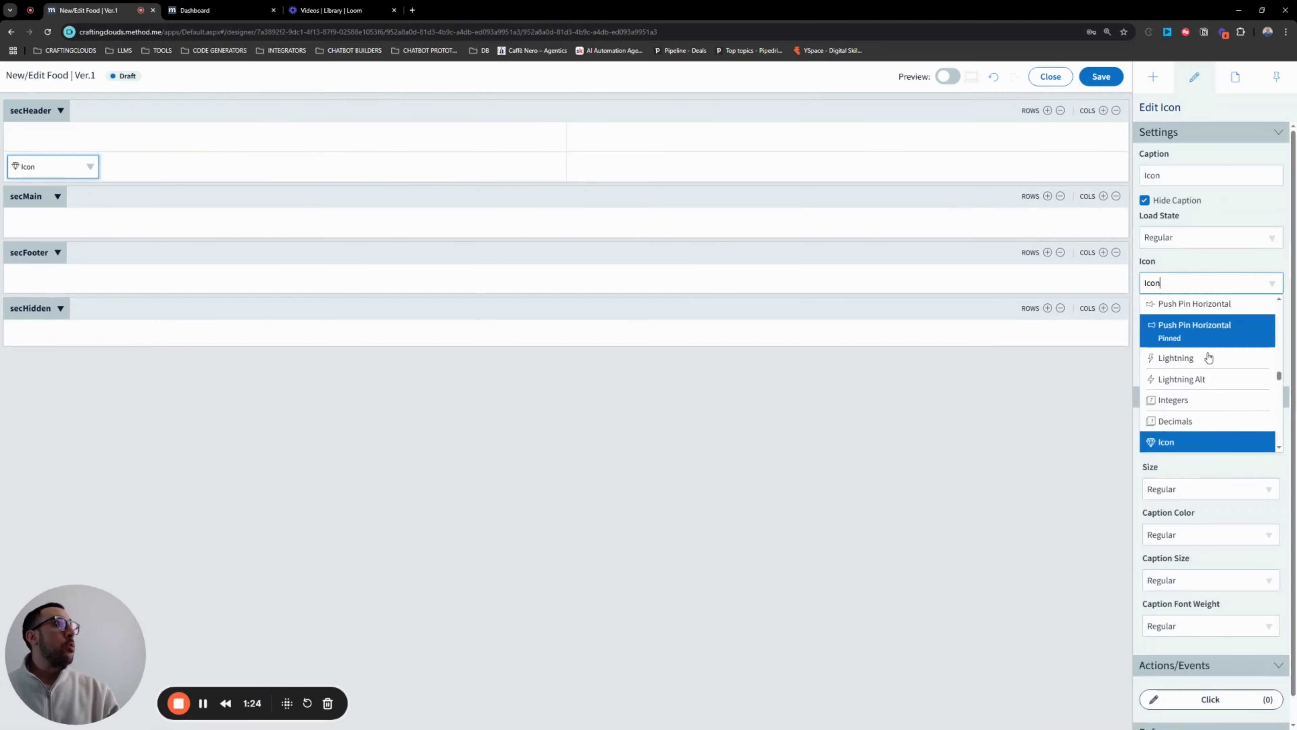
{"action": "scroll", "coordinate": [1195, 383], "scroll_direction": "down", "scroll_amount": 10}
{"action": "scroll", "coordinate": [1184, 381], "scroll_direction": "up", "scroll_amount": 2}
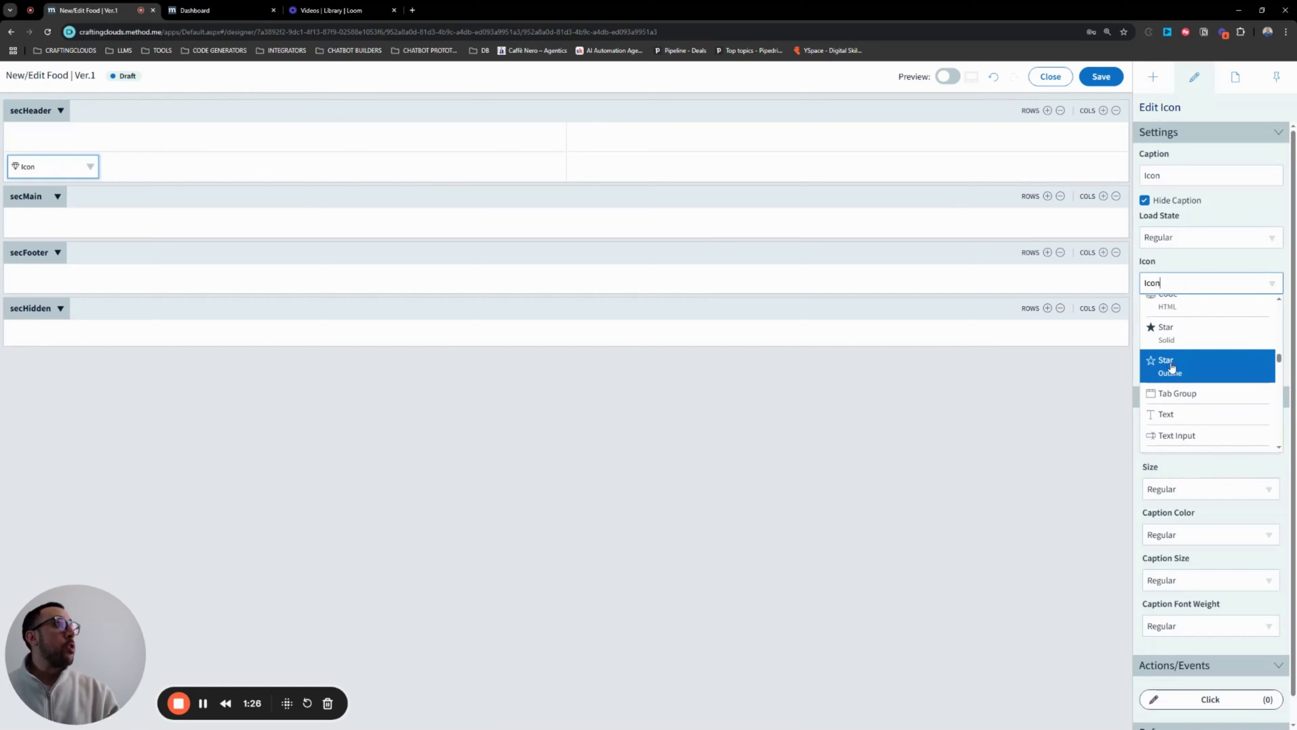
{"action": "left_click", "coordinate": [1167, 362]}
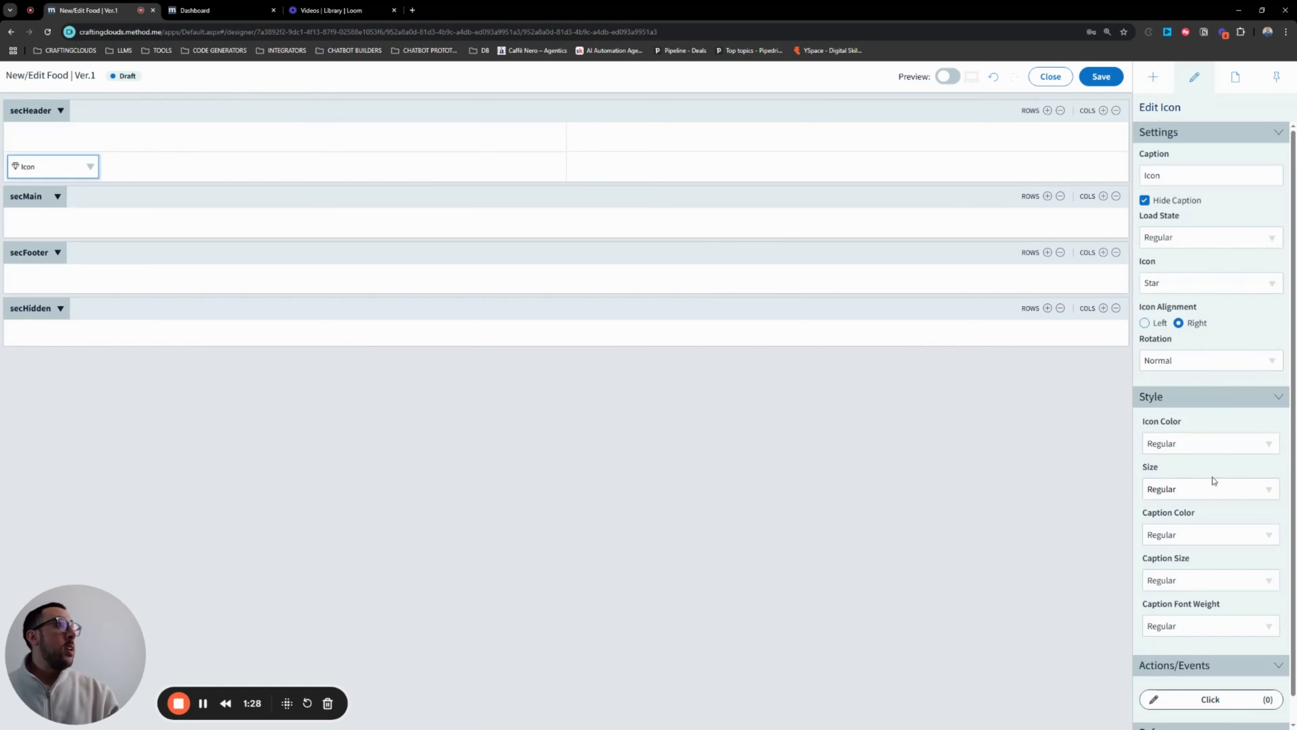
{"action": "left_click", "coordinate": [1270, 445]}
{"action": "left_click", "coordinate": [1271, 444]}
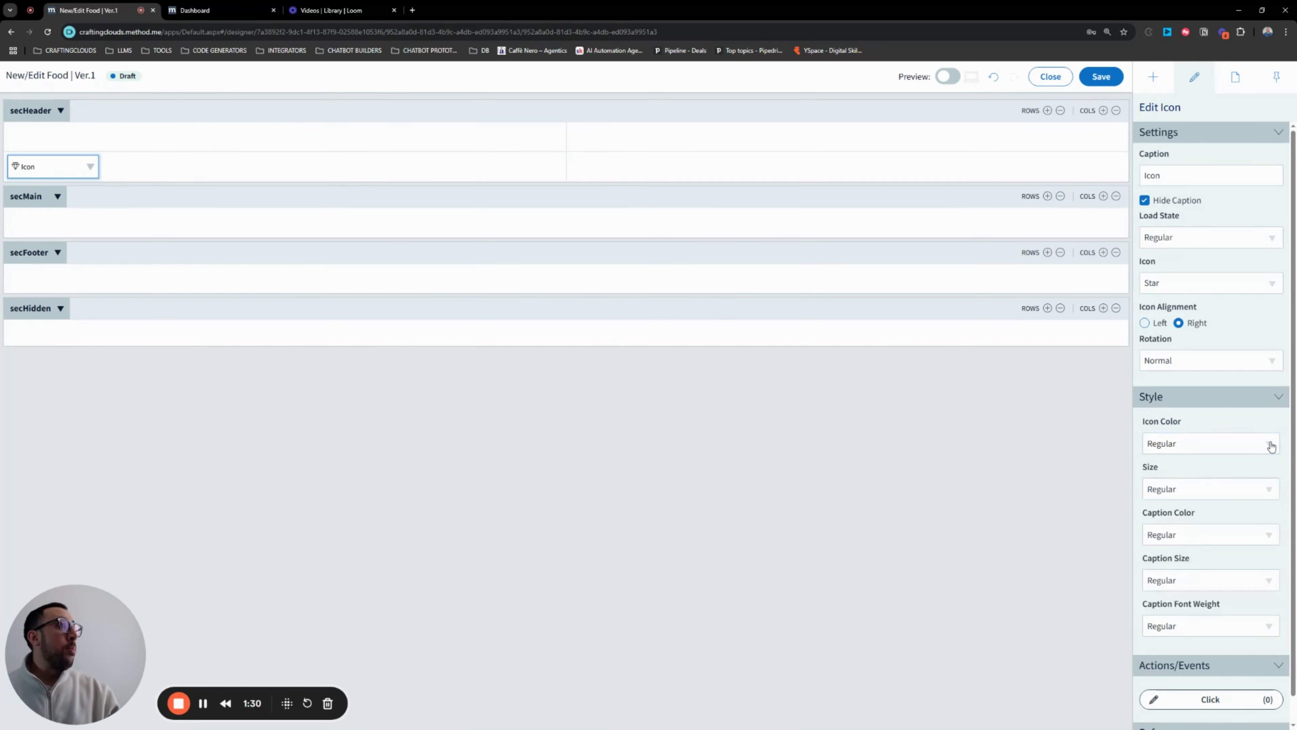
{"action": "left_click", "coordinate": [1269, 490]}
{"action": "left_click", "coordinate": [1201, 576]}
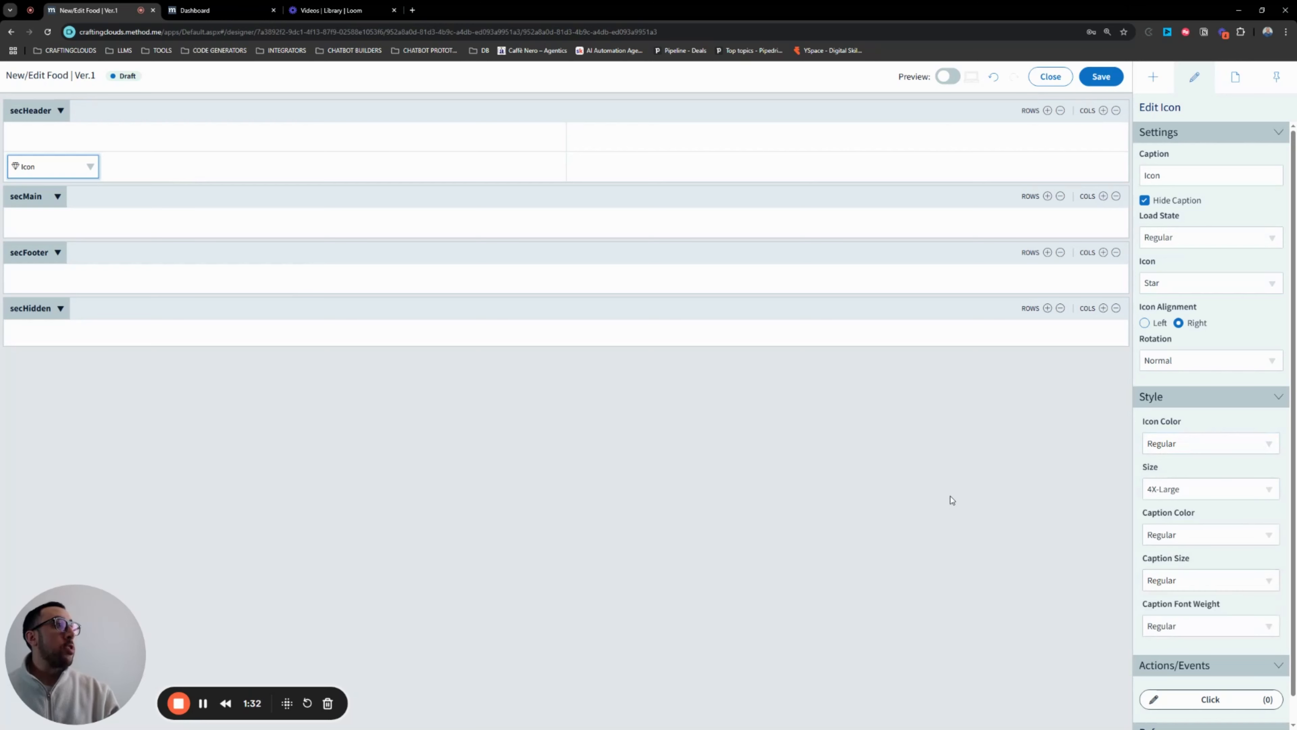
- Make the secHeader cell holding the icon collapse as small as possible
{"action": "left_click", "coordinate": [211, 172]}
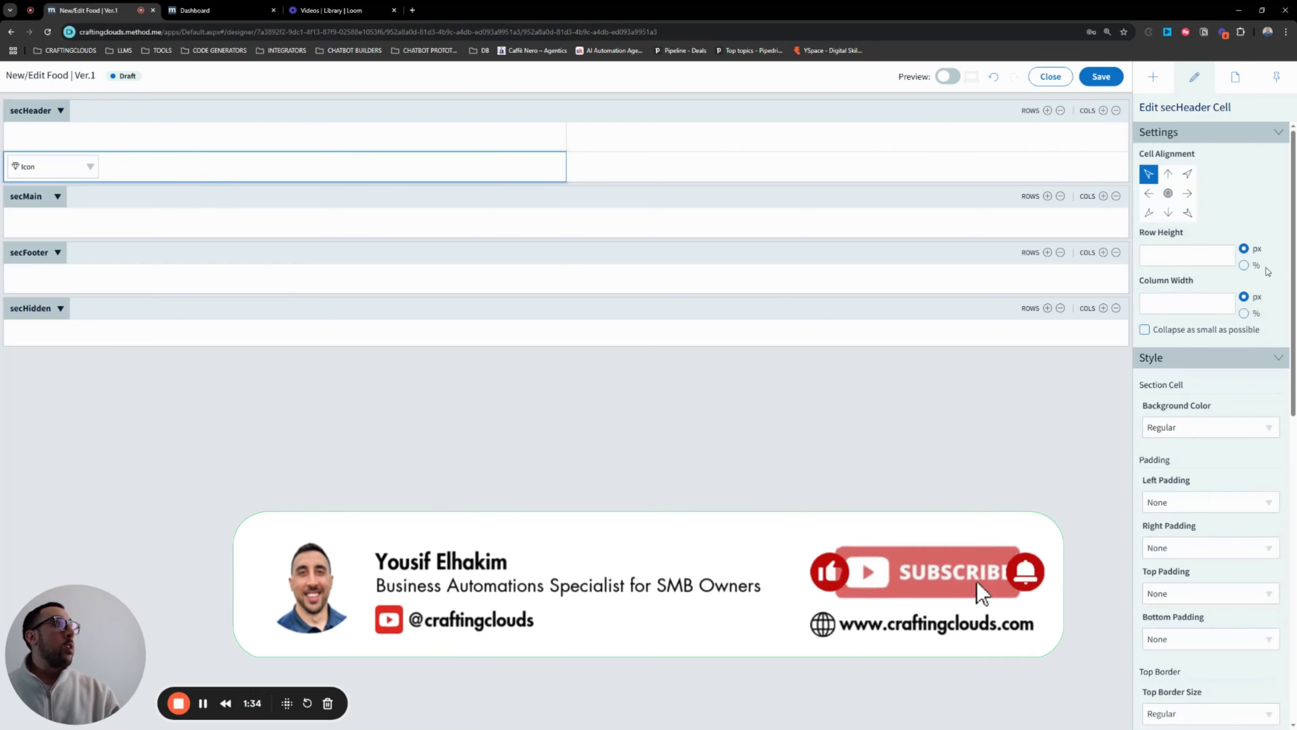
{"action": "left_click", "coordinate": [1145, 330]}
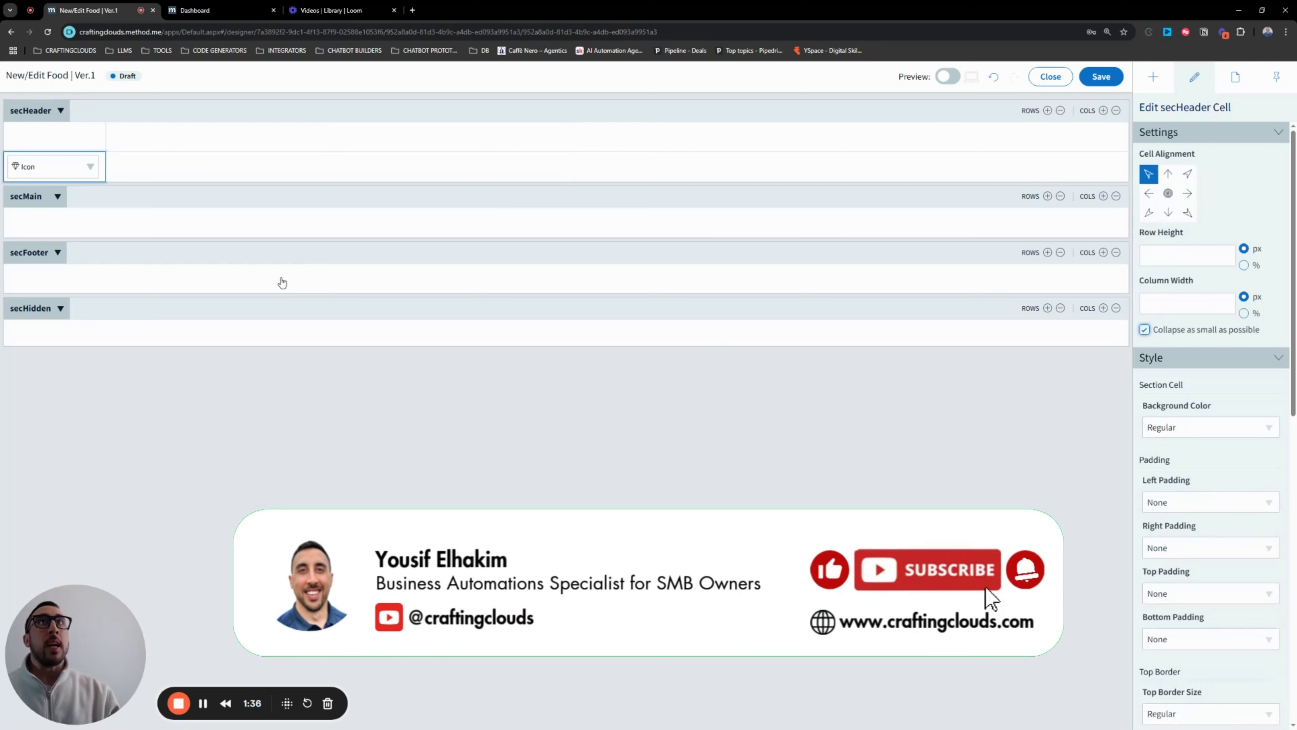
- Align the secHeader cell beside the icon to the middle left and set its left padding to 1x
{"action": "left_click", "coordinate": [190, 170]}
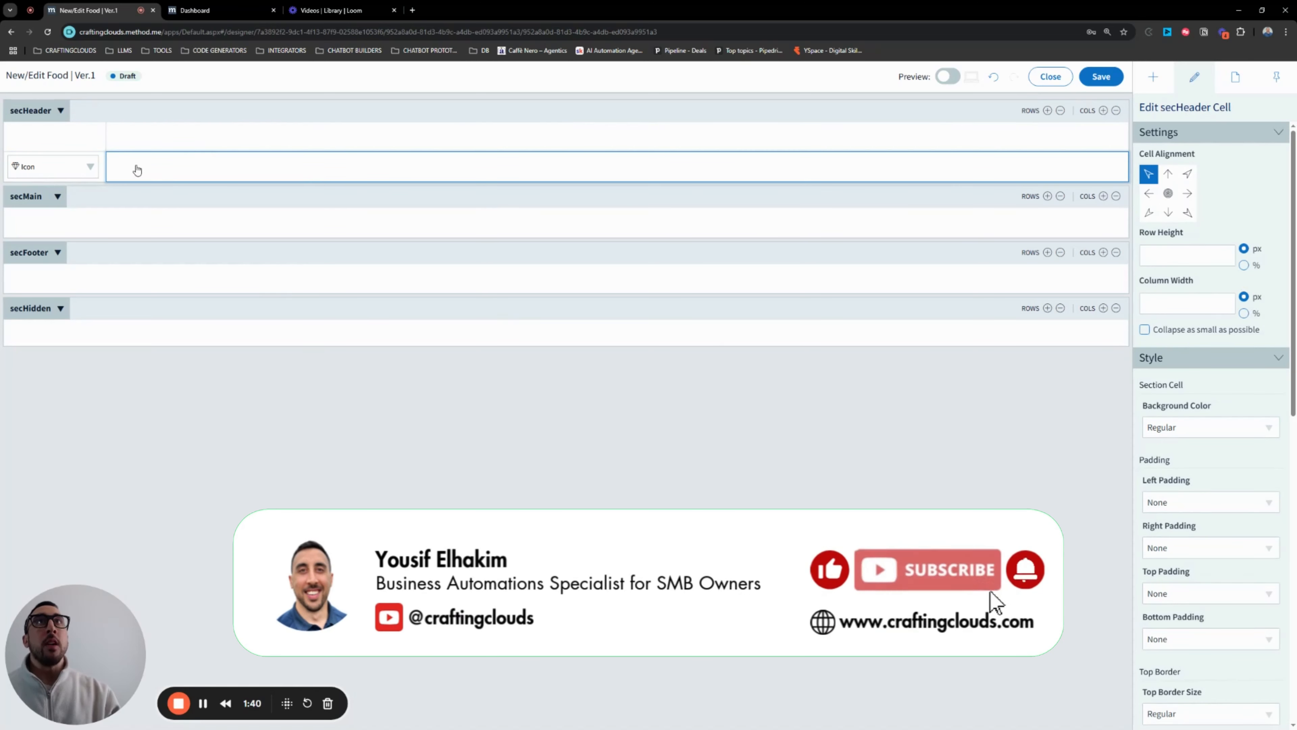
{"action": "left_click", "coordinate": [1150, 194]}
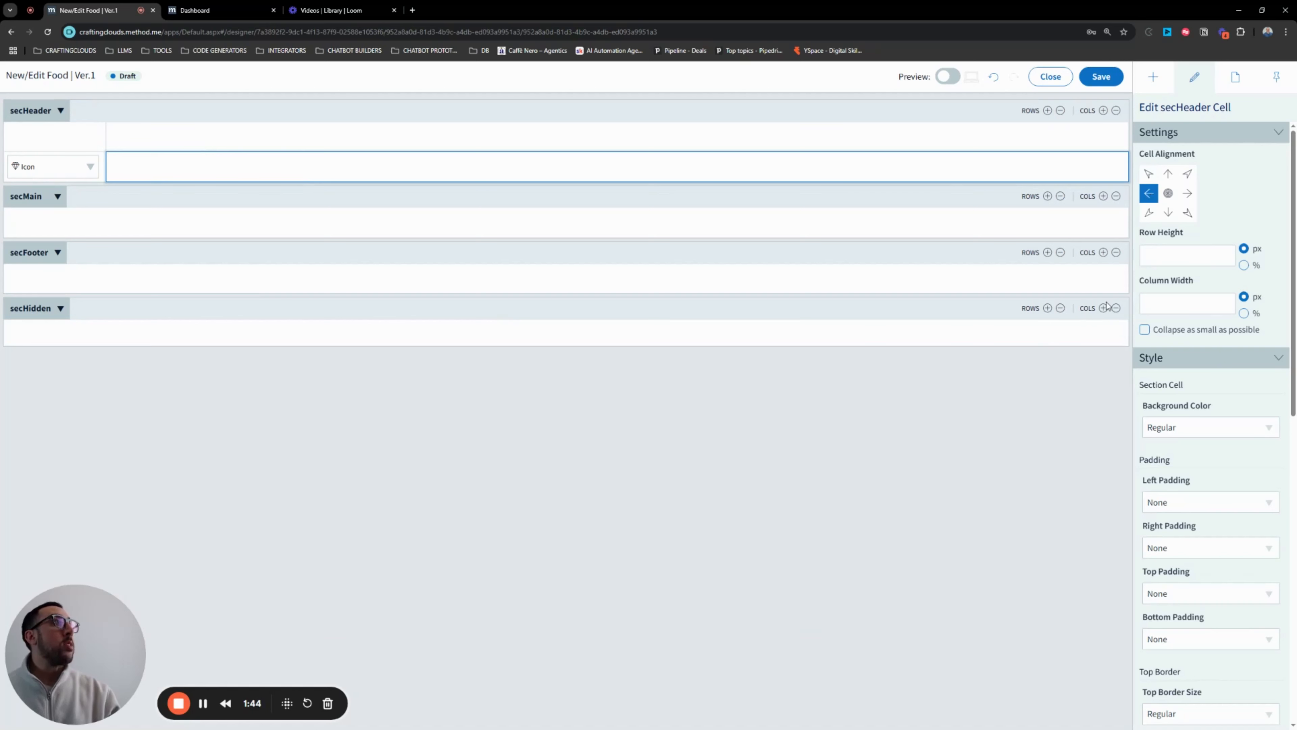
{"action": "left_click", "coordinate": [1169, 502]}
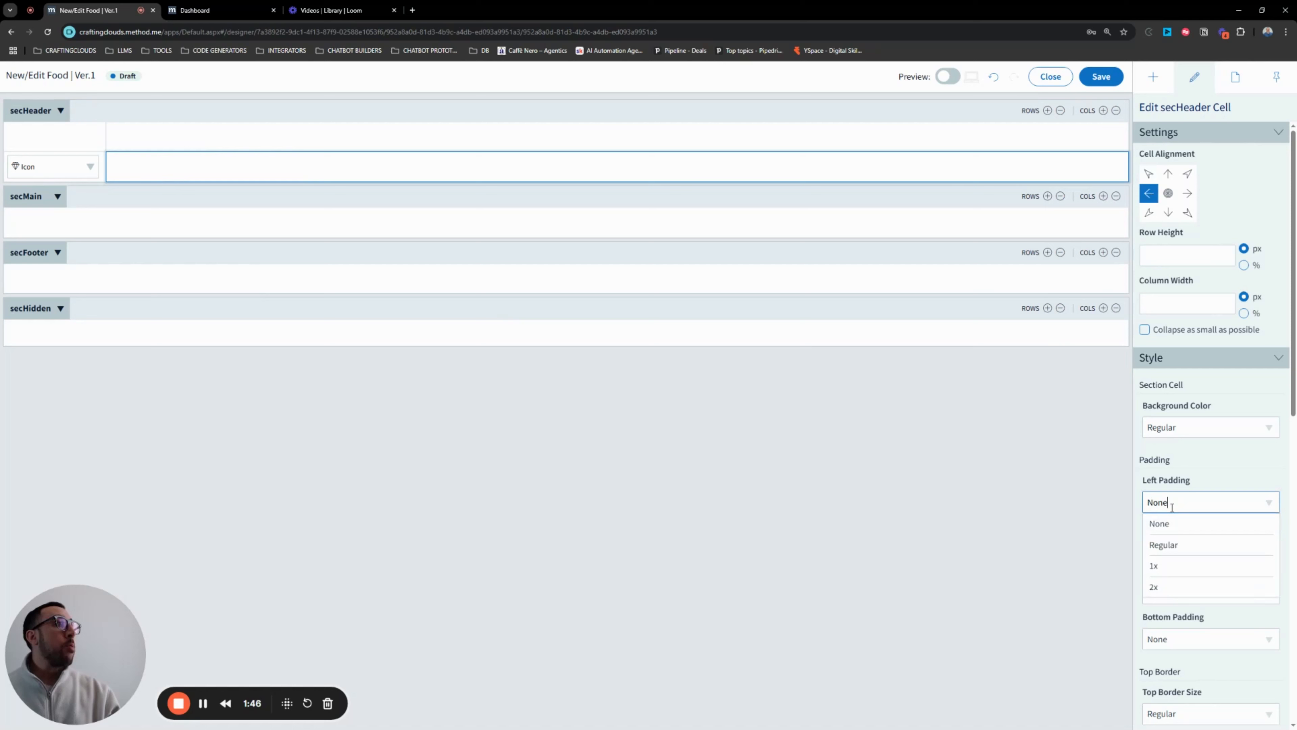
{"action": "left_click", "coordinate": [1166, 566]}
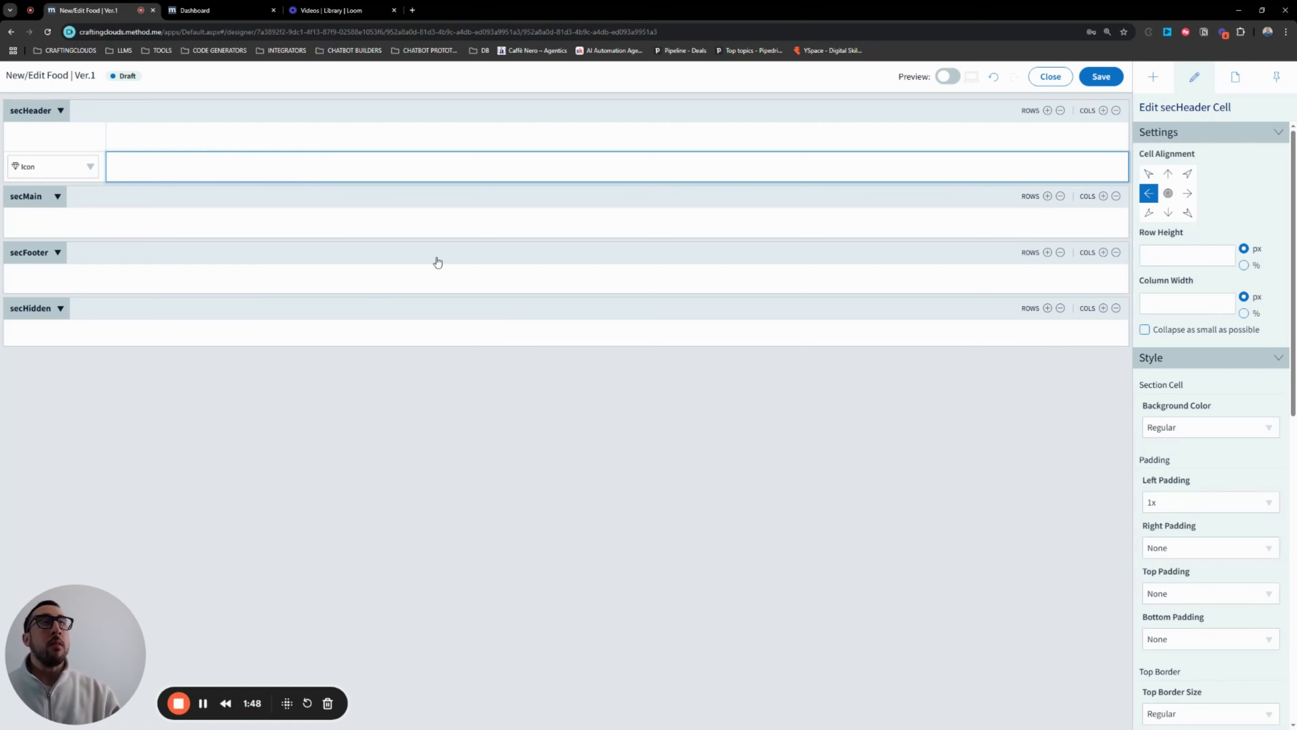
- Place a Text control in the secHeader cell beside the star icon
{"action": "left_click", "coordinate": [1154, 80]}
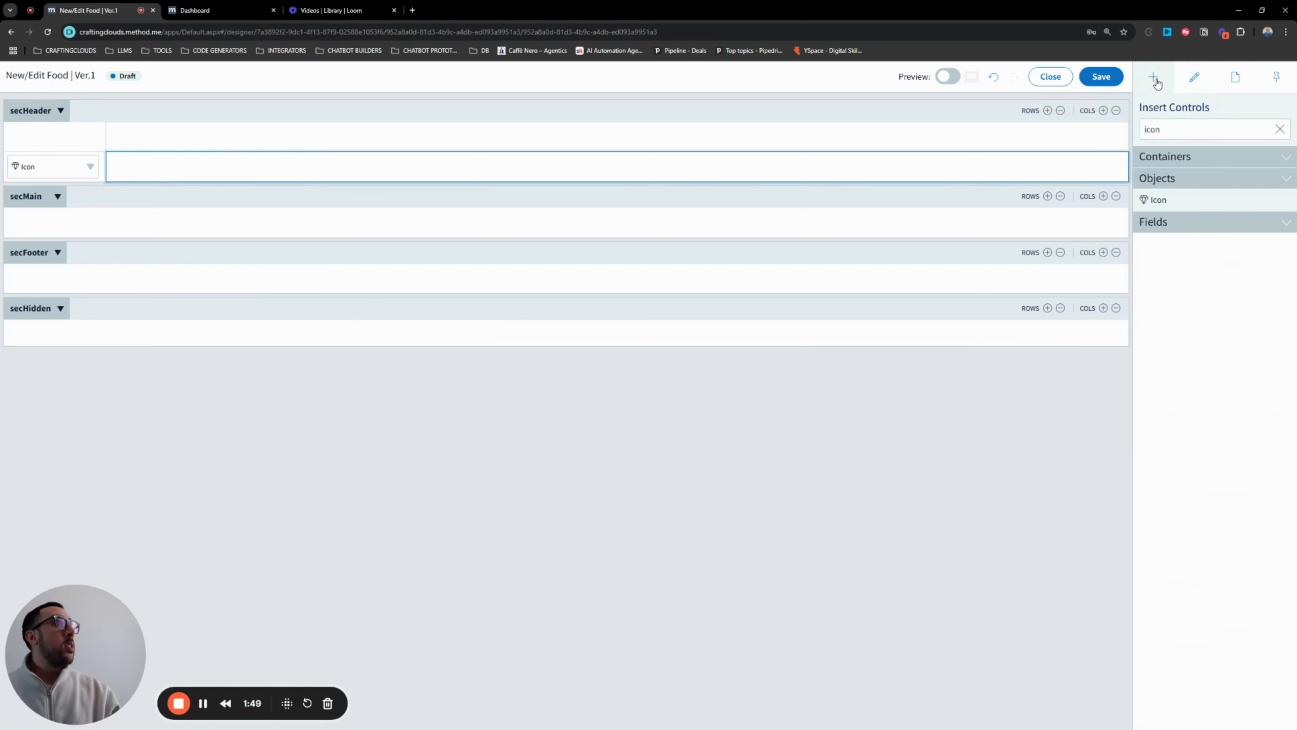
{"action": "left_click", "coordinate": [1281, 129]}
{"action": "left_click_drag", "start_coordinate": [1184, 619], "coordinate": [339, 173]}
{"action": "left_click", "coordinate": [138, 166]}
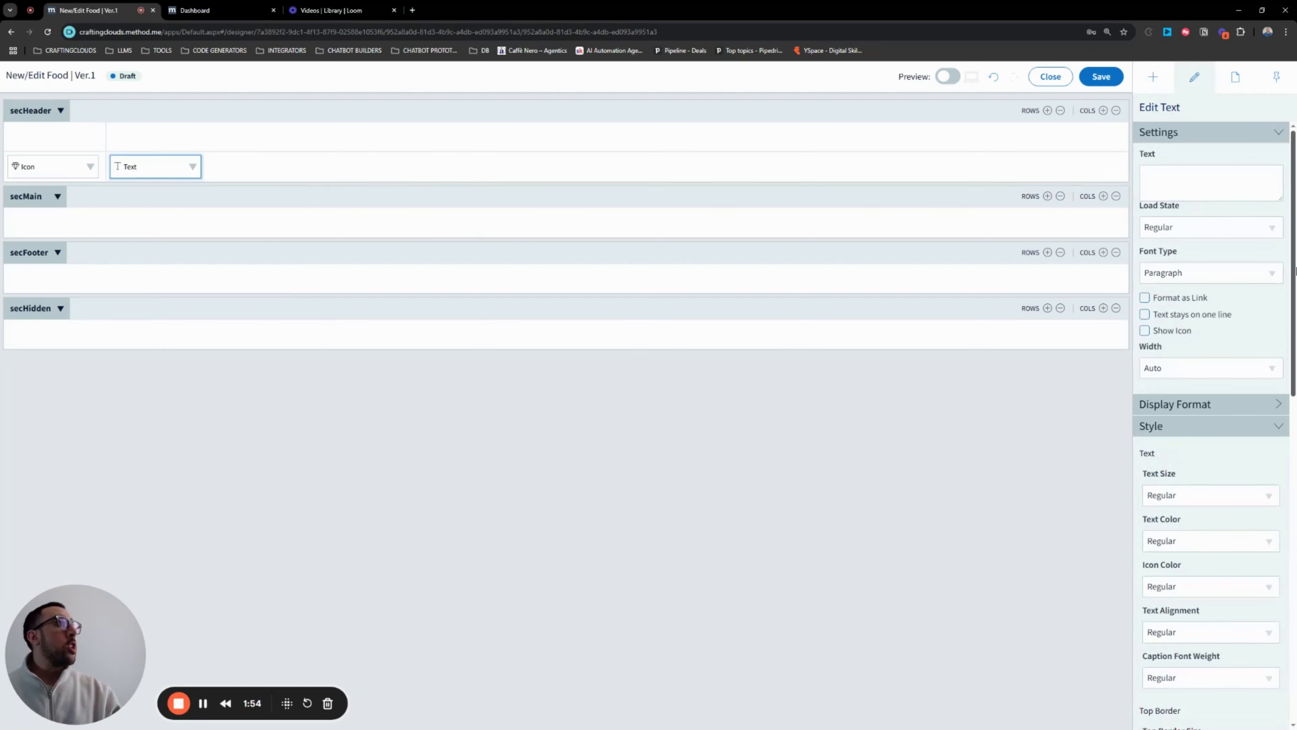
- Set the new text control's font type to Title and its text to "Food Types"
{"action": "left_click", "coordinate": [1268, 276]}
{"action": "left_click", "coordinate": [1221, 313]}
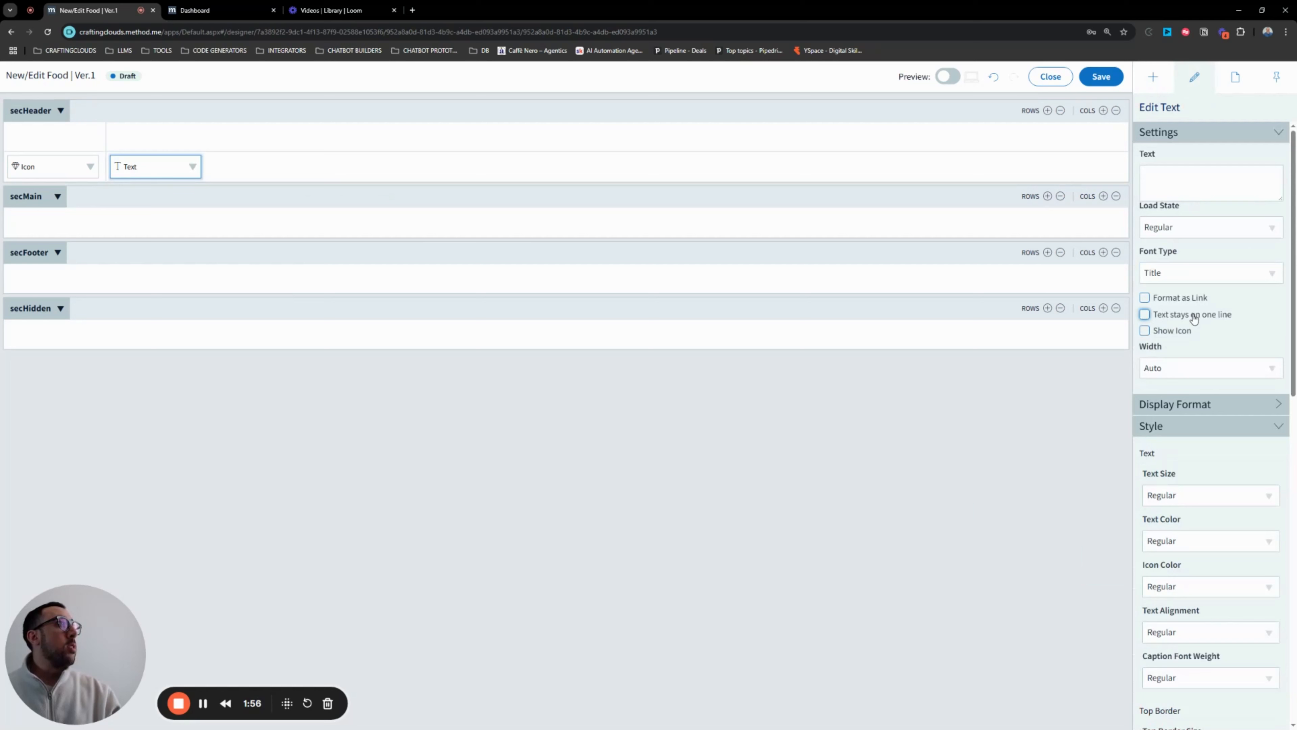
{"action": "left_click", "coordinate": [1173, 179]}
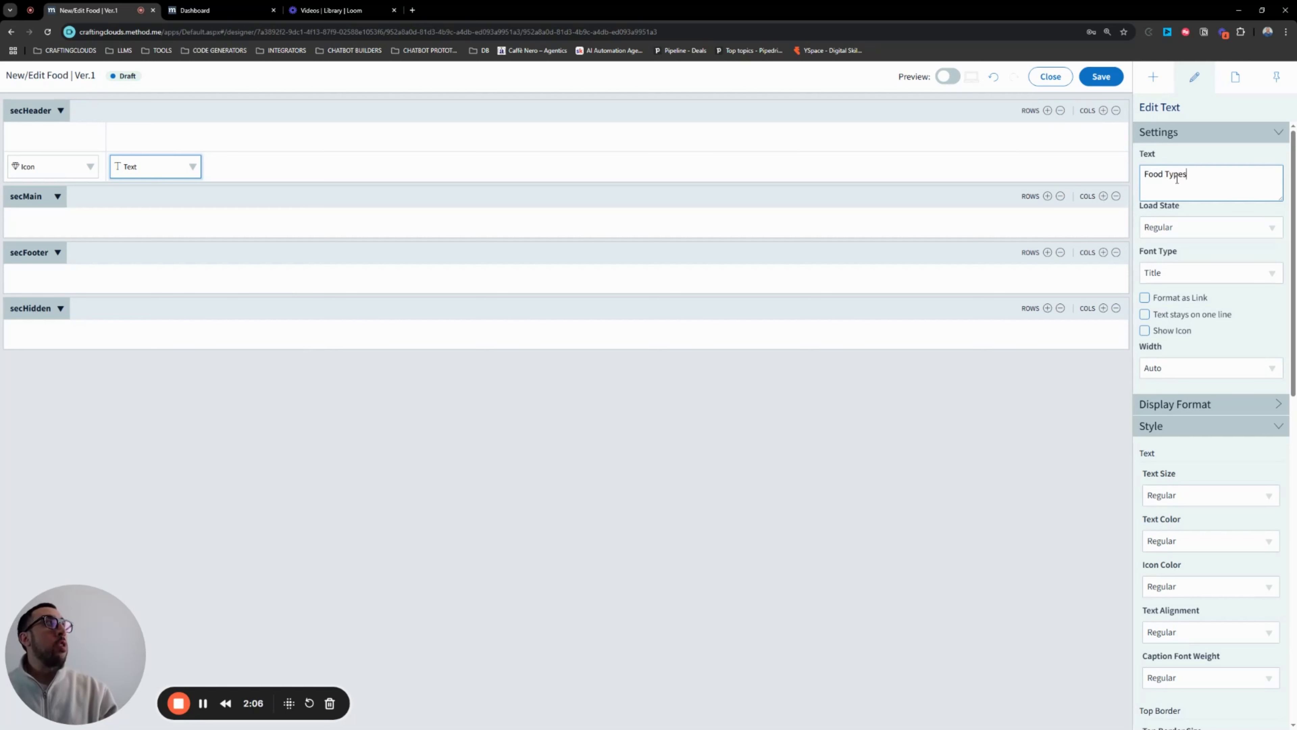
- Place another Text control in the first cell of secHeader's first row and set its text to "Back"
{"action": "left_click", "coordinate": [1155, 79]}
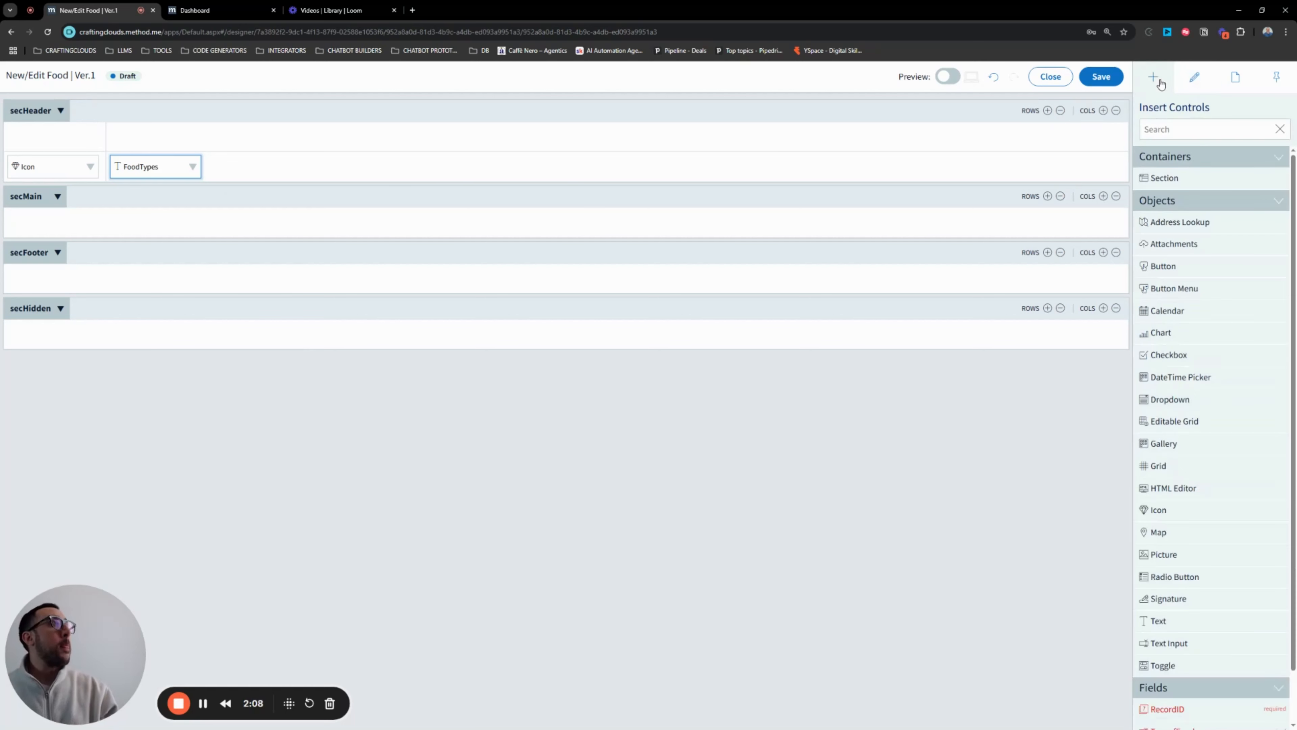
{"action": "left_click_drag", "start_coordinate": [1175, 623], "coordinate": [52, 143]}
{"action": "left_click", "coordinate": [53, 141]}
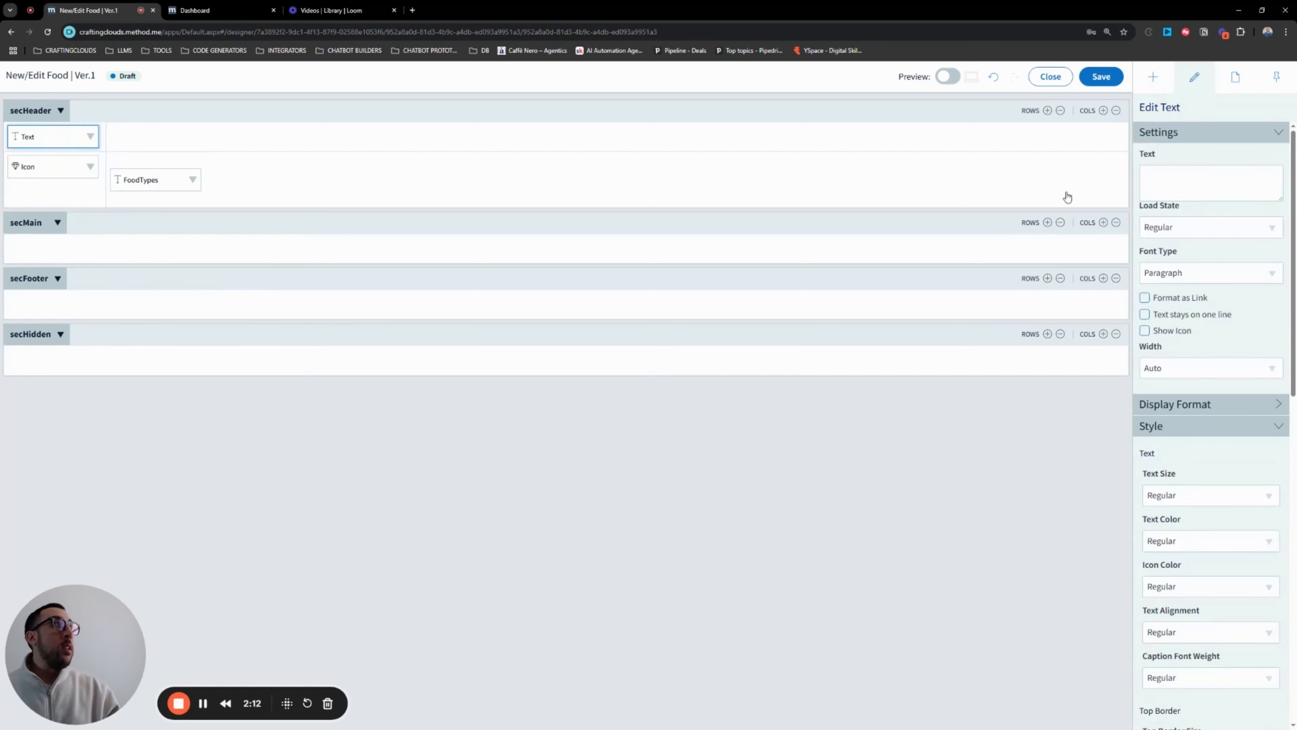
{"action": "left_click", "coordinate": [1220, 185]}
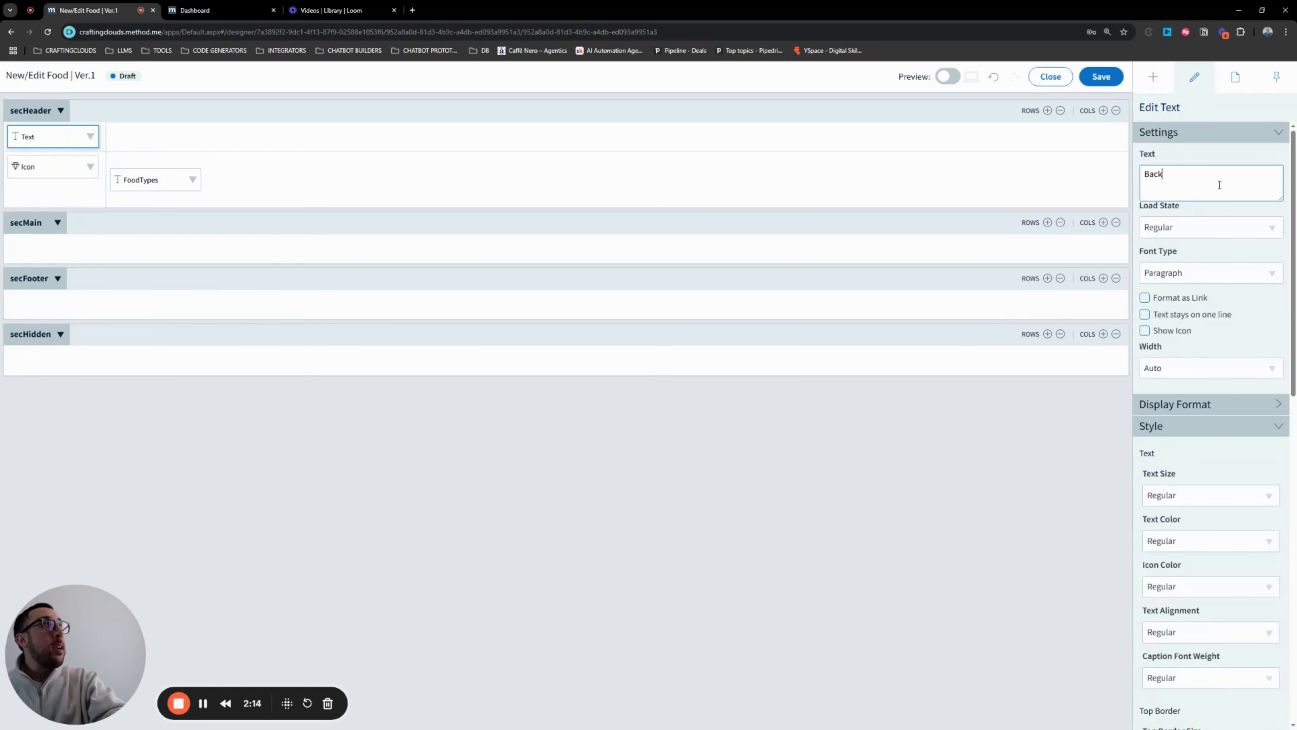
- Show a Chevron icon on the Back text and set its icon color to Primary
{"action": "left_click", "coordinate": [1144, 330]}
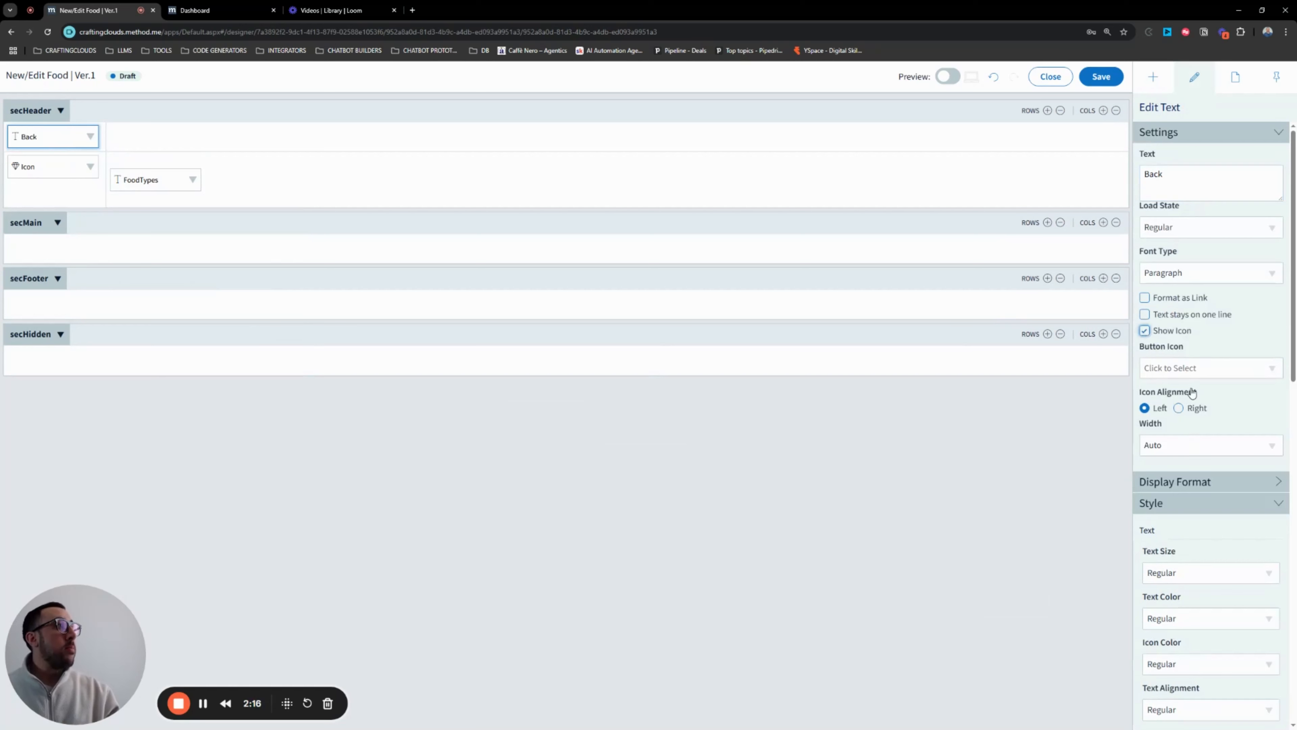
{"action": "left_click", "coordinate": [1186, 367]}
{"action": "type", "text": "chevr"}
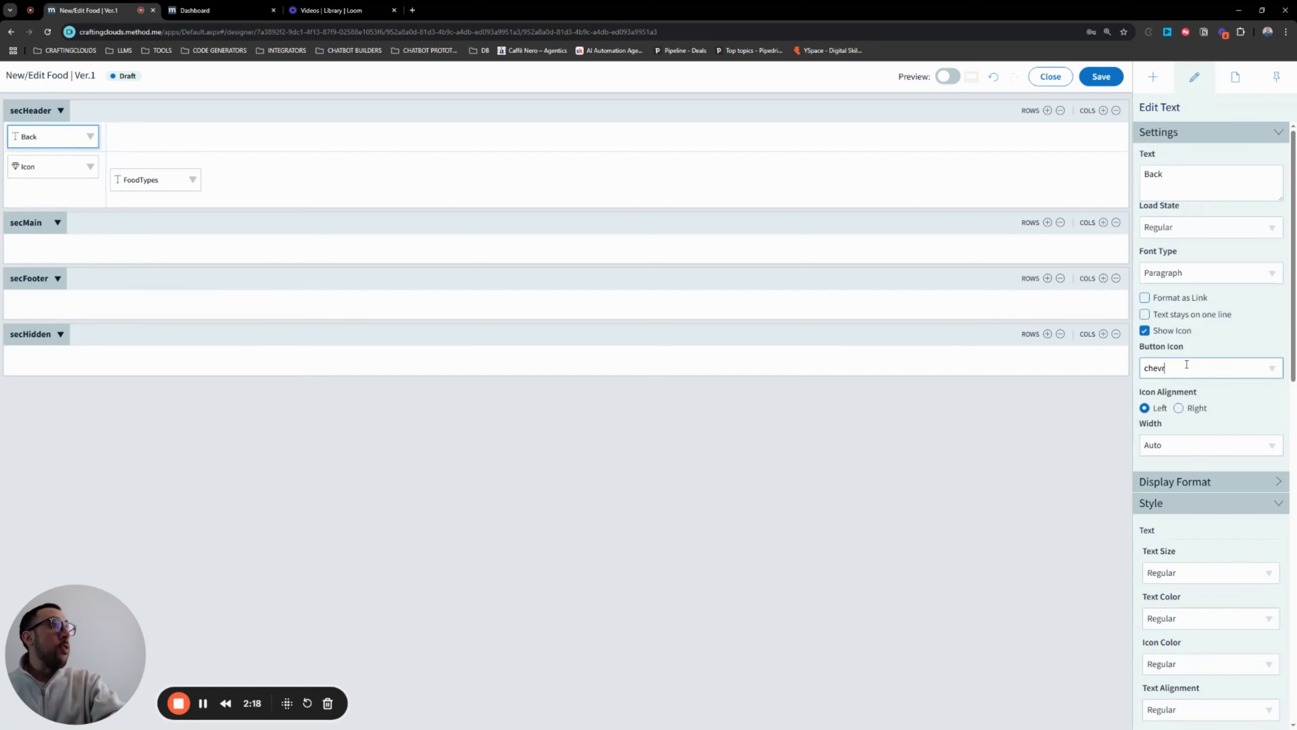
{"action": "left_click", "coordinate": [1173, 403]}
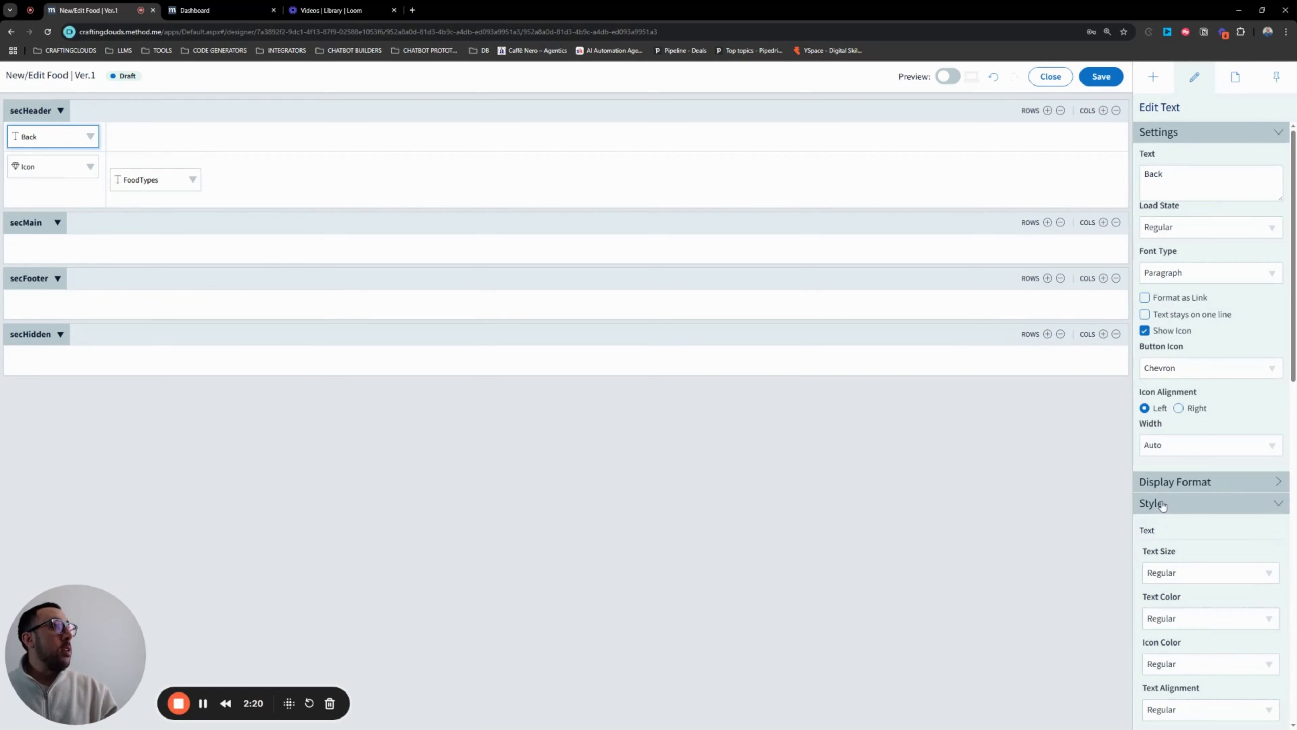
{"action": "scroll", "coordinate": [1176, 520], "scroll_direction": "down", "scroll_amount": 3}
{"action": "left_click", "coordinate": [1180, 513]}
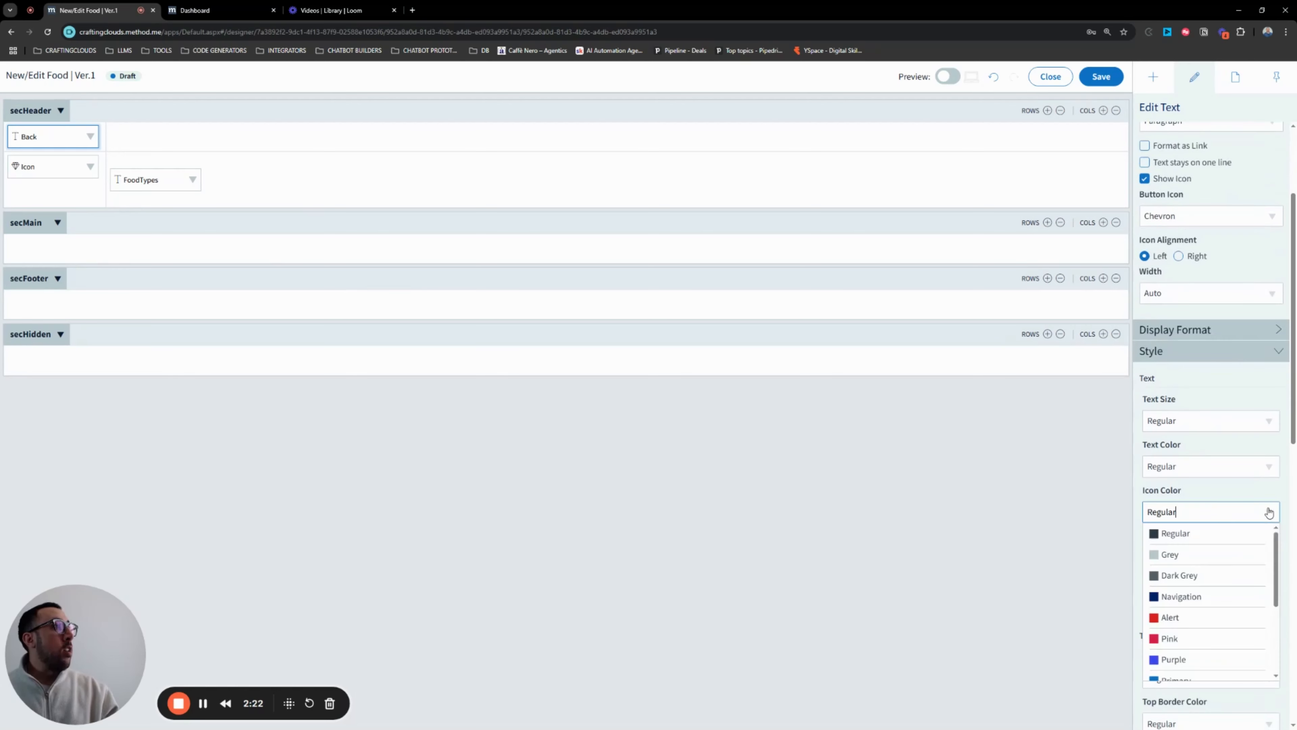
{"action": "scroll", "coordinate": [1192, 660], "scroll_direction": "down", "scroll_amount": 1}
{"action": "left_click", "coordinate": [1187, 634]}
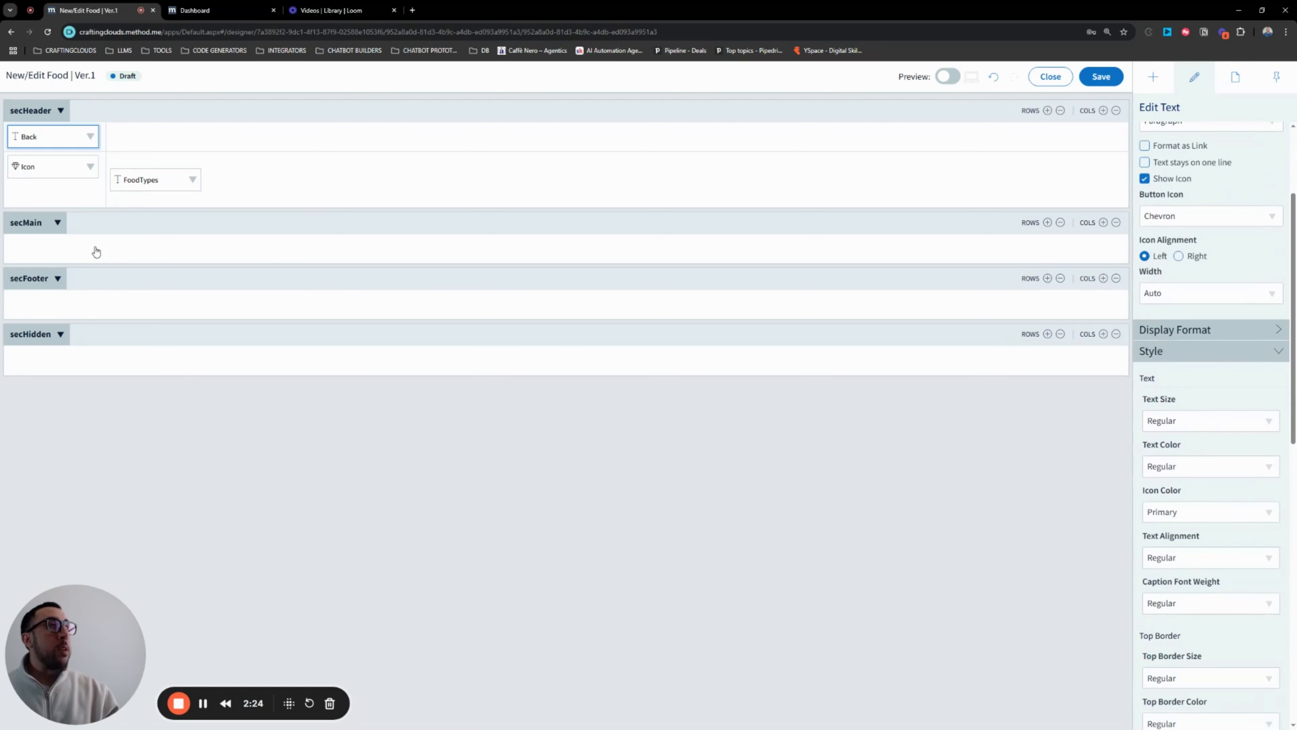
- Give the Back text's Click event a Go To Screen action navigating to Back (Browser History), with the internal note "go back"
{"action": "left_click", "coordinate": [90, 137]}
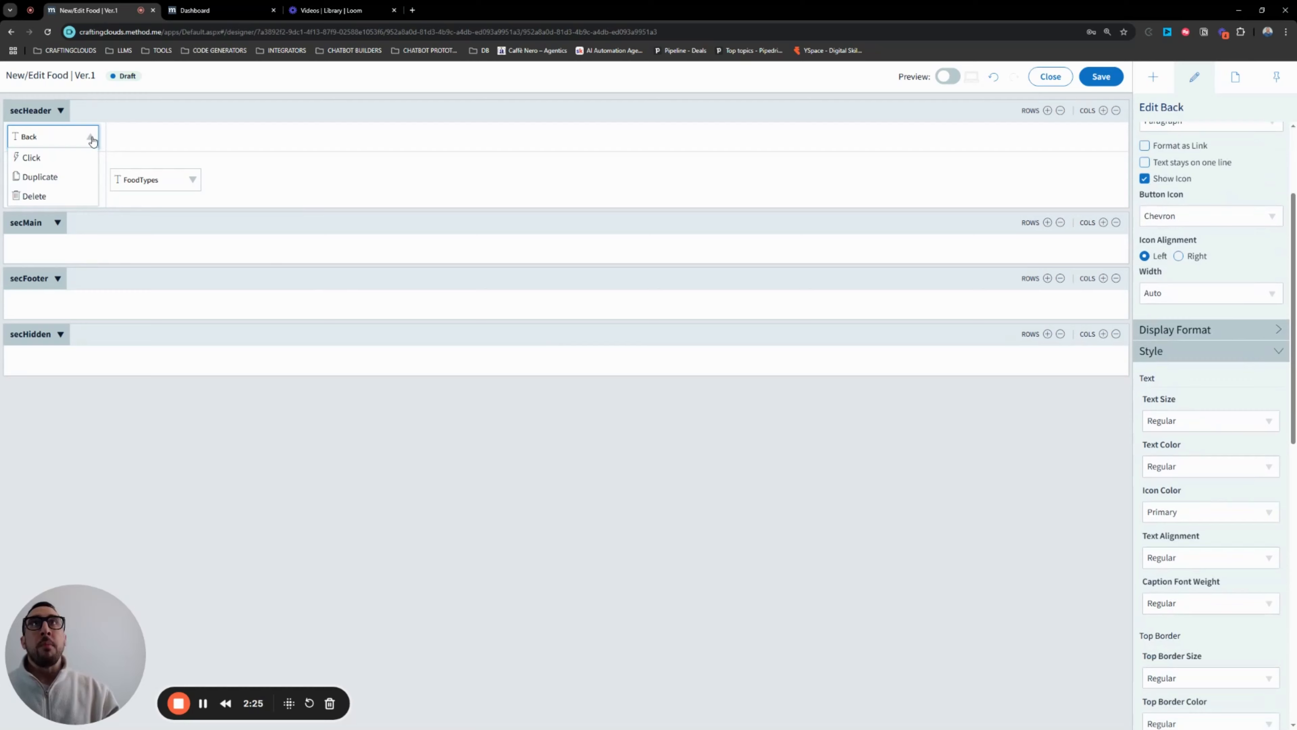
{"action": "left_click", "coordinate": [39, 159]}
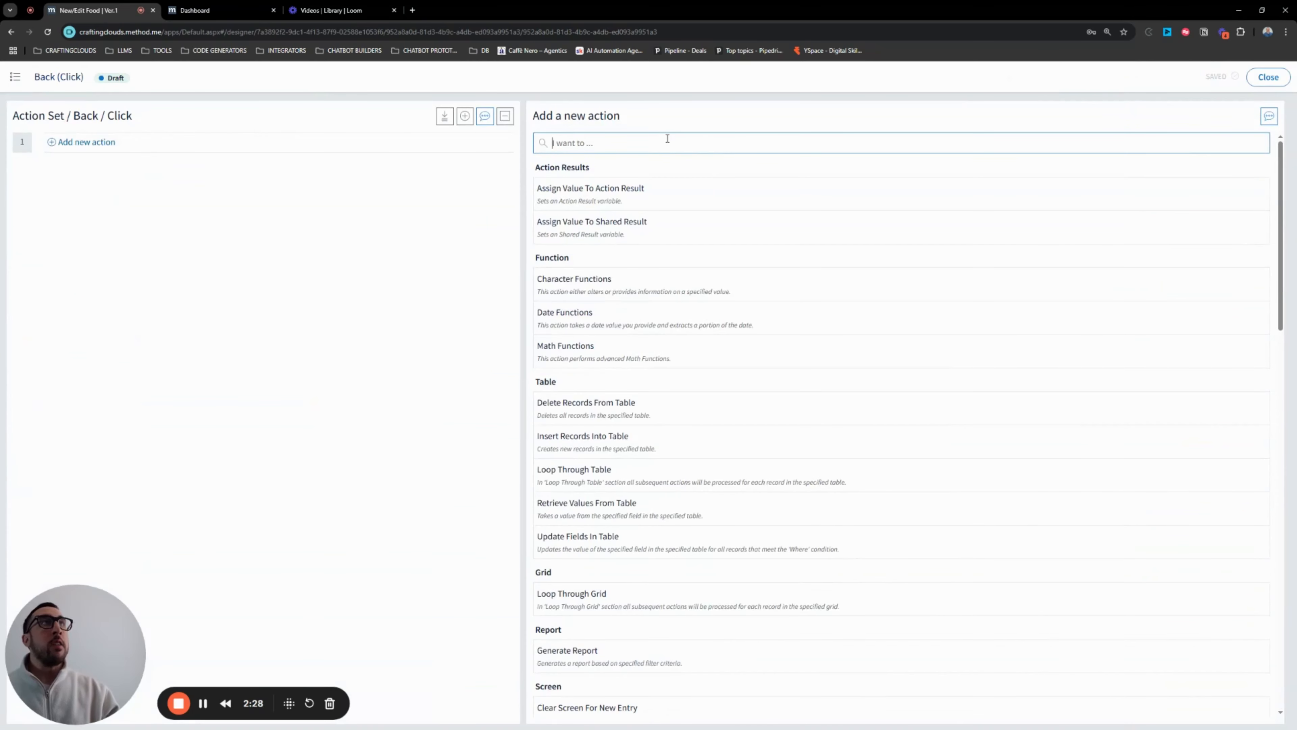
{"action": "type", "text": "go to"}
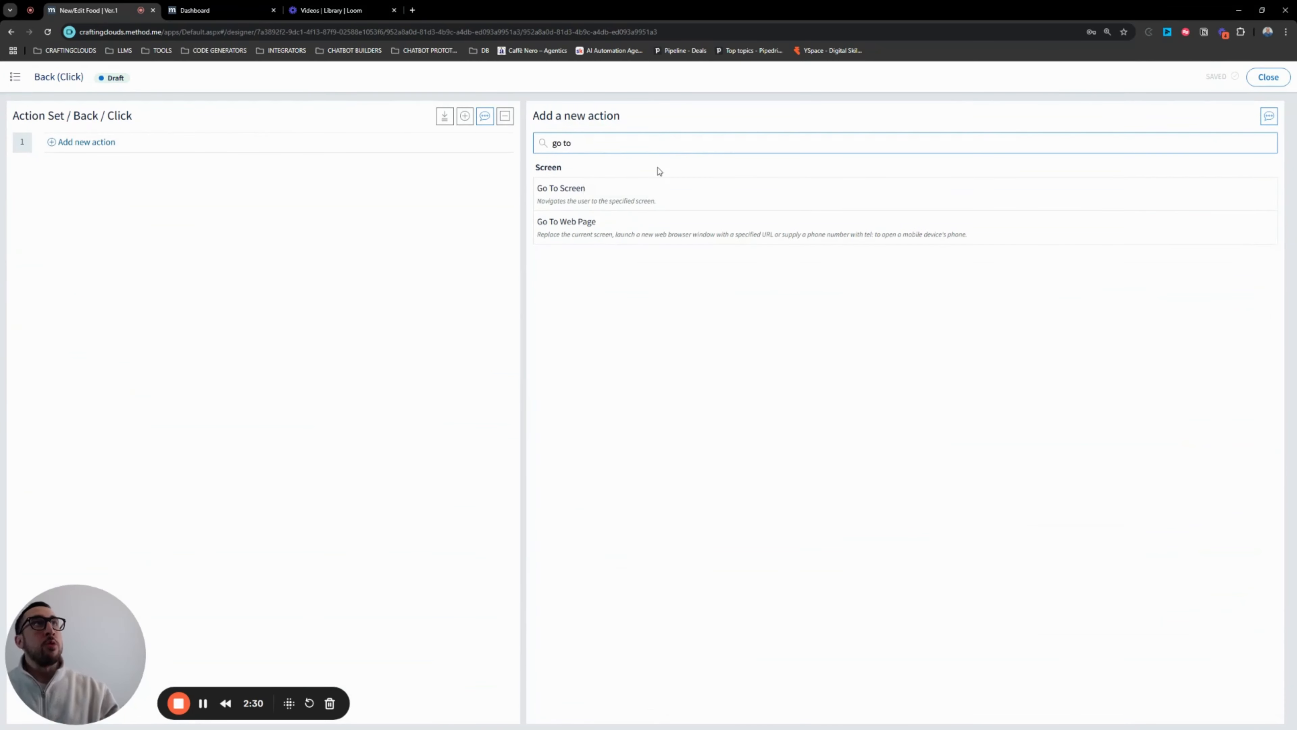
{"action": "left_click", "coordinate": [642, 200]}
{"action": "left_click", "coordinate": [796, 148]}
{"action": "left_click", "coordinate": [778, 174]}
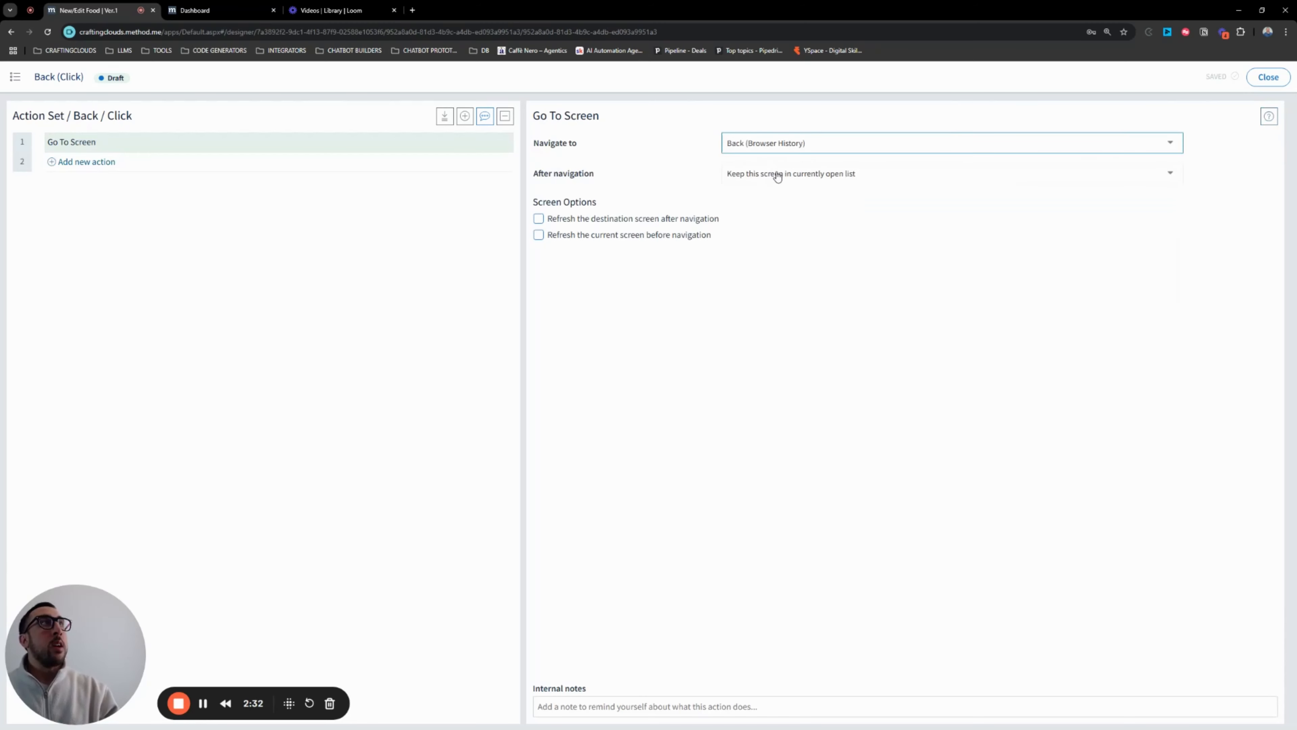
{"action": "left_click", "coordinate": [608, 699]}
{"action": "type", "text": "go back"}
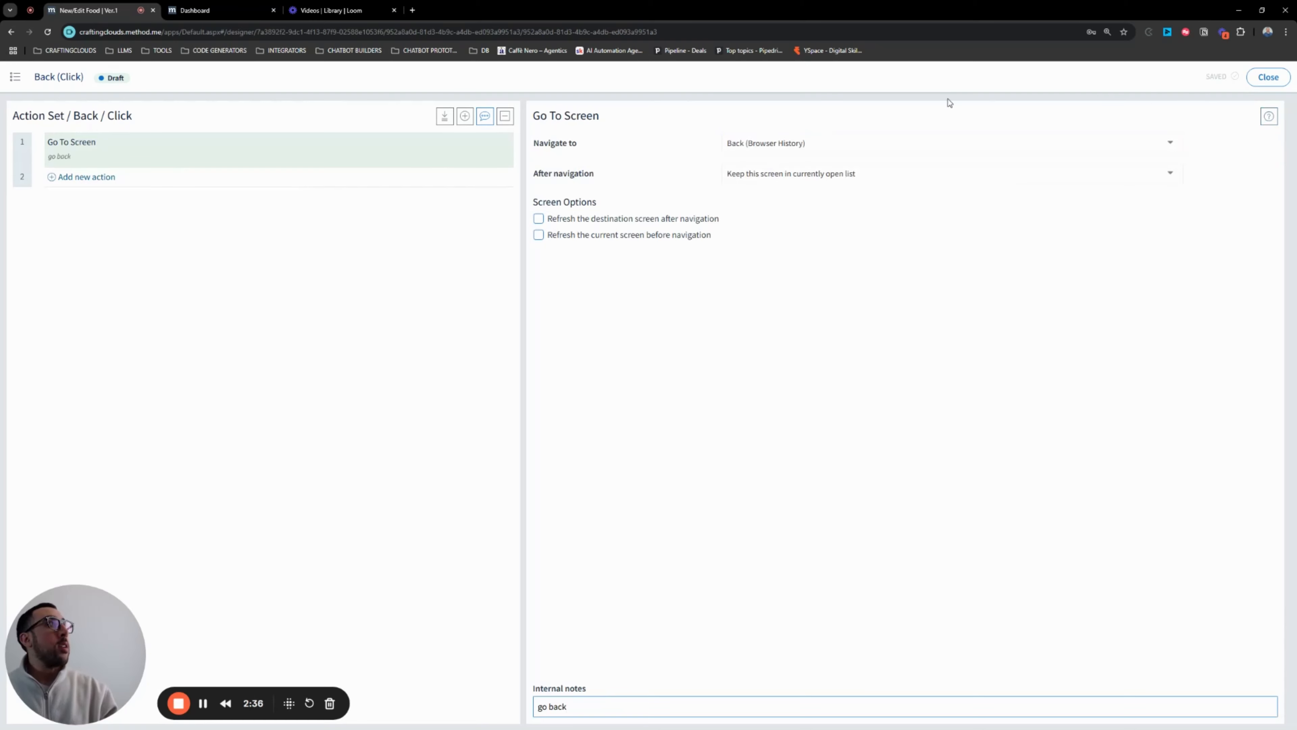
{"action": "left_click", "coordinate": [1268, 77]}
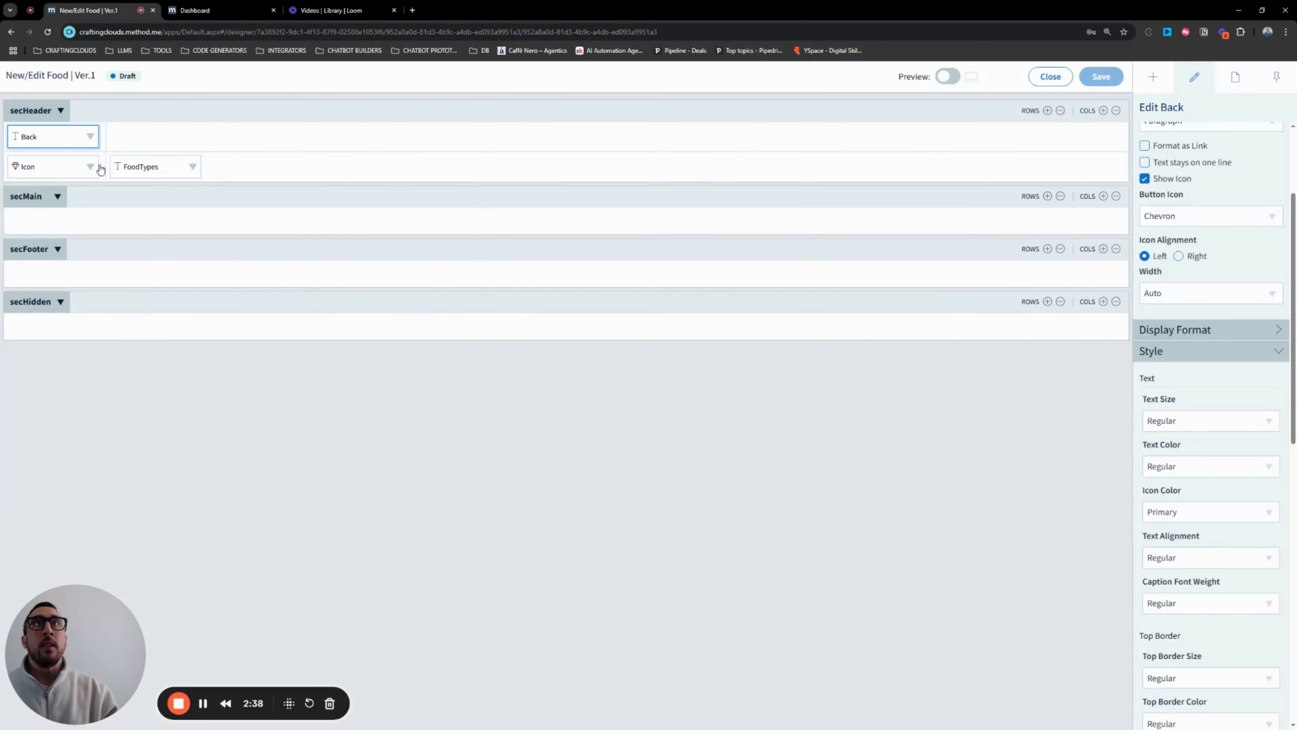
- Set the bottom padding of the secHeader cell holding Back to 2x and save the screen
{"action": "left_click", "coordinate": [103, 148]}
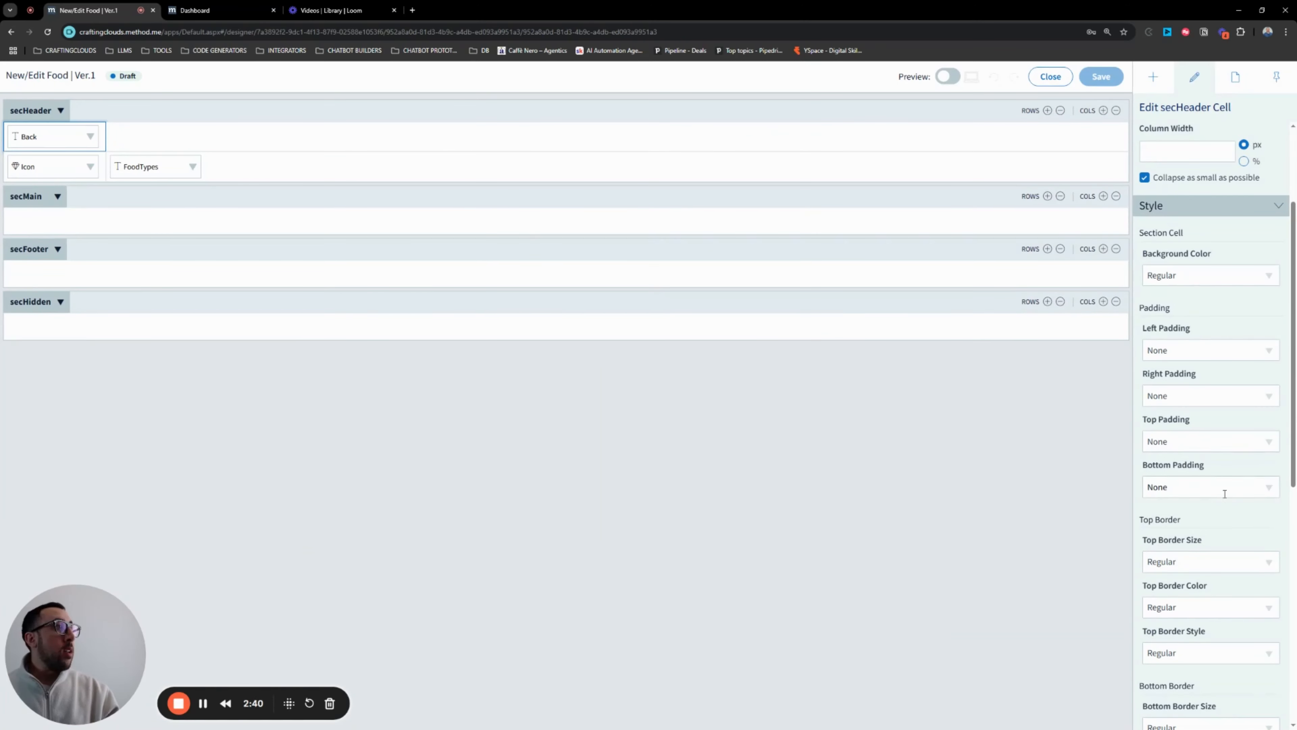
{"action": "left_click", "coordinate": [1175, 487]}
{"action": "left_click", "coordinate": [1165, 570]}
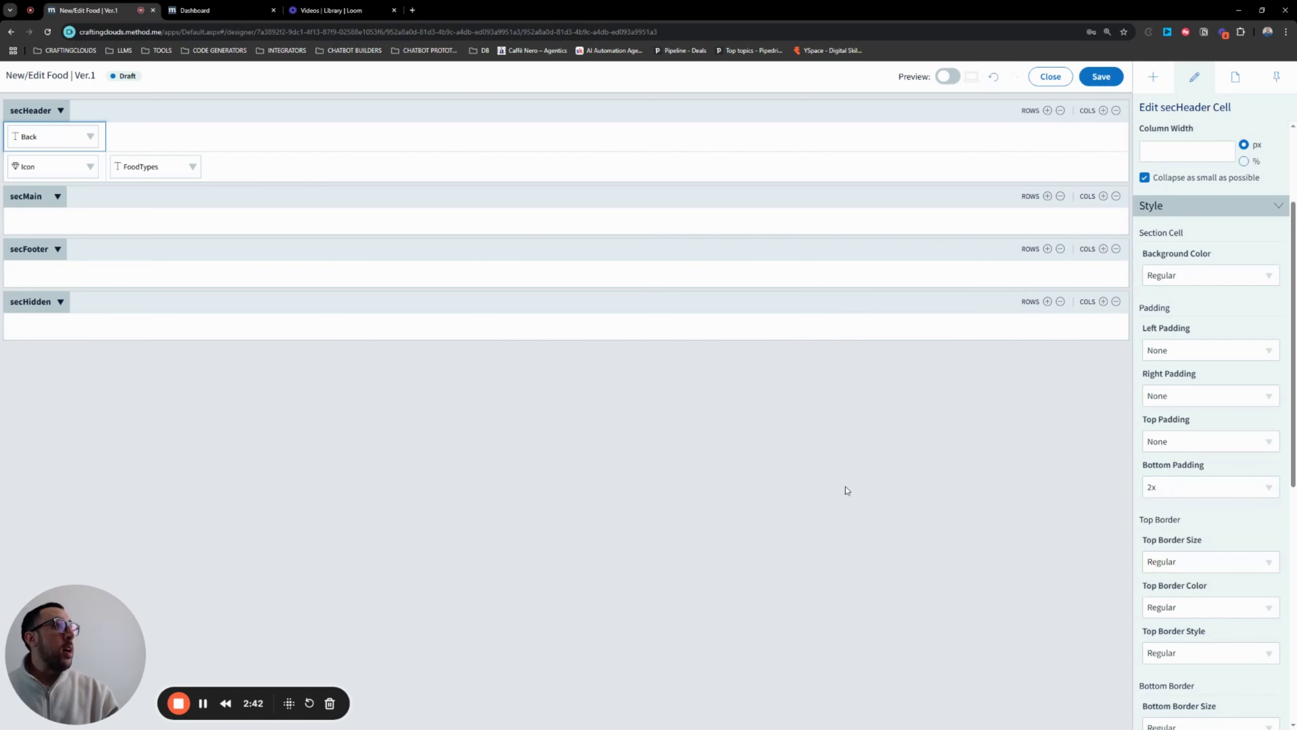
{"action": "left_click", "coordinate": [1098, 79]}
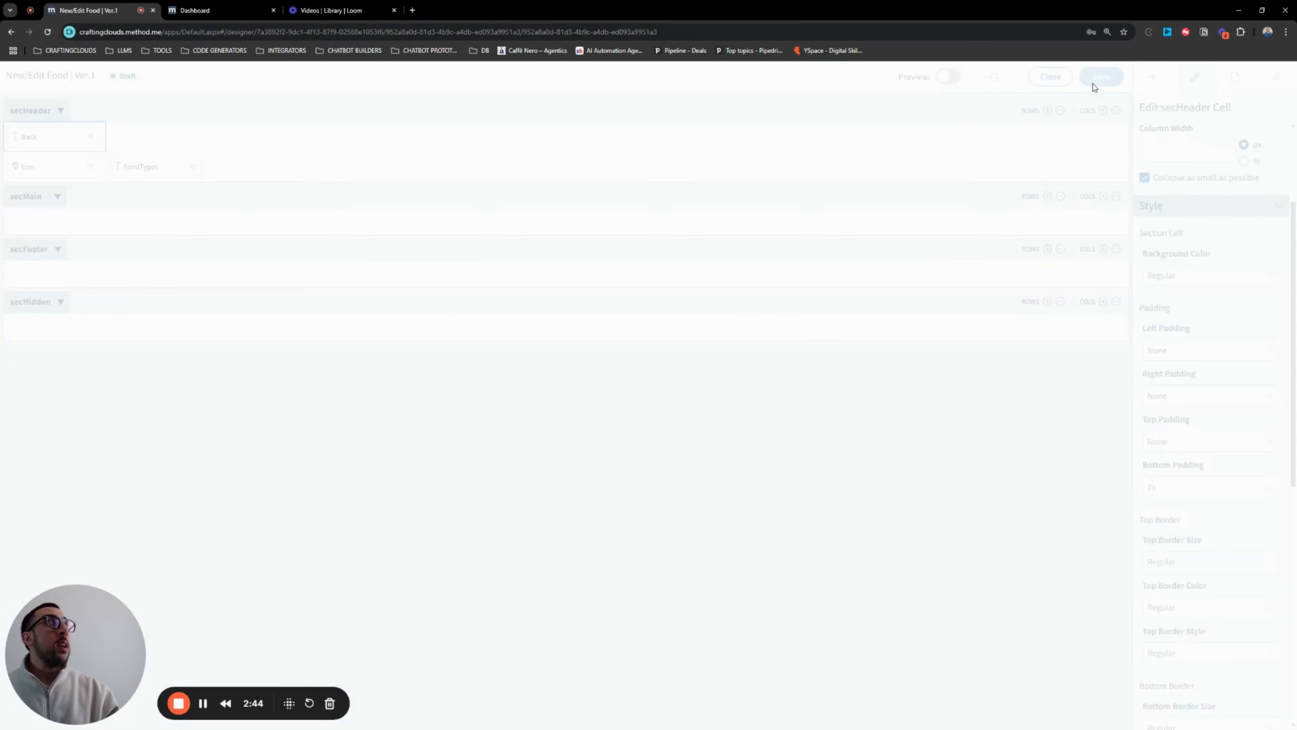
- Give the secHeader section a 1px Solid bottom border in the Navigation color and save the screen
{"action": "left_click", "coordinate": [244, 146]}
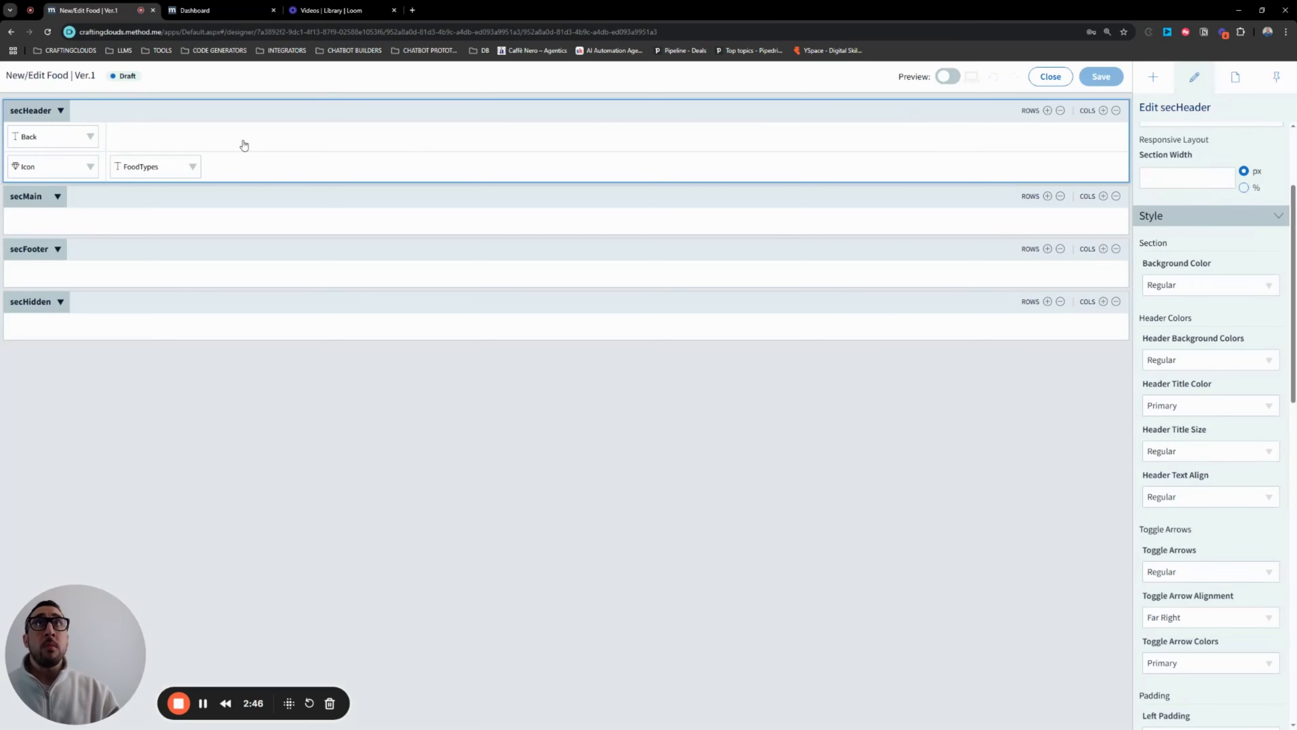
{"action": "scroll", "coordinate": [1195, 493], "scroll_direction": "down", "scroll_amount": 10}
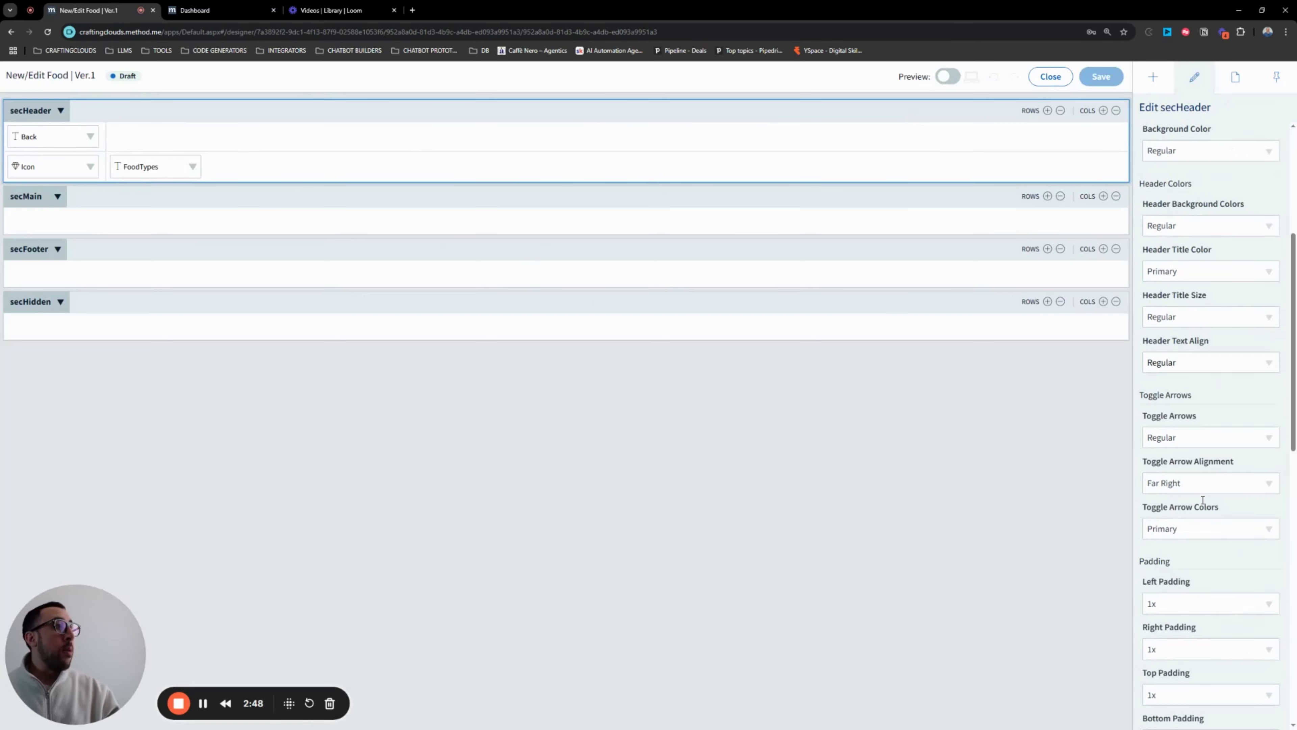
{"action": "scroll", "coordinate": [1192, 491], "scroll_direction": "down", "scroll_amount": 3}
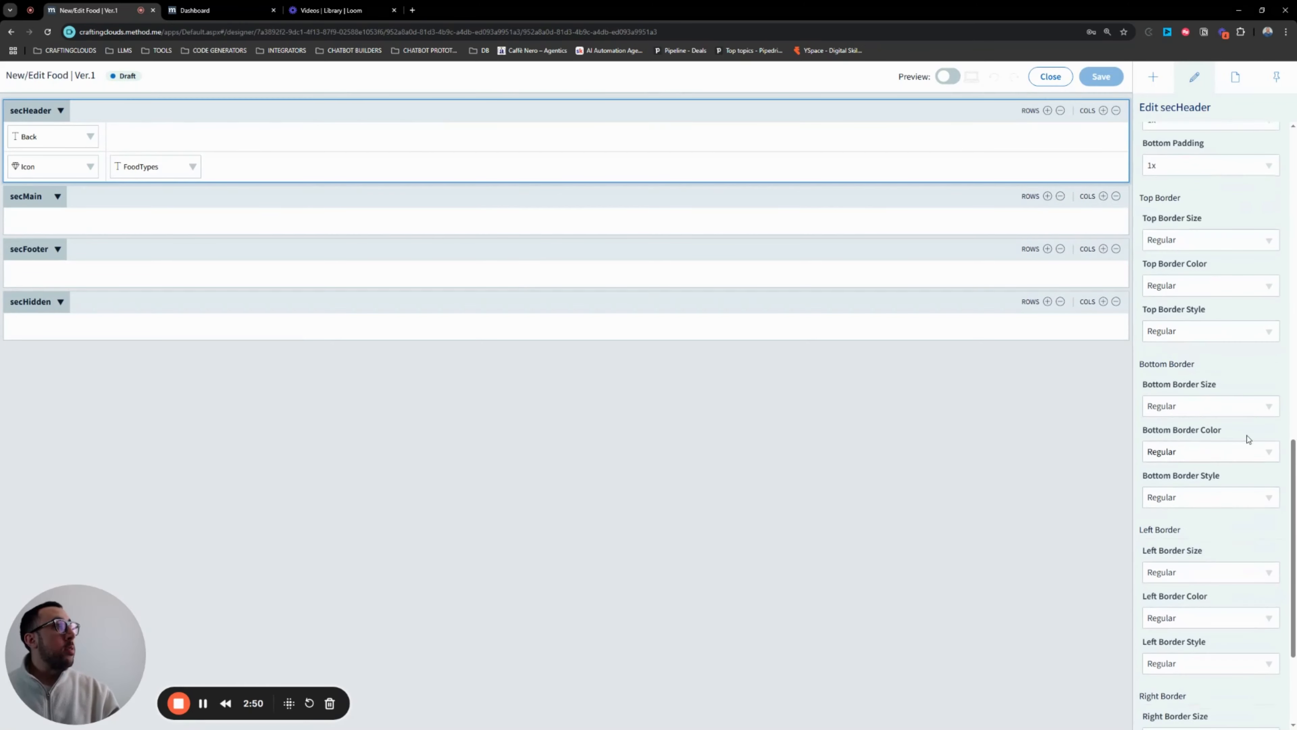
{"action": "left_click", "coordinate": [1266, 406]}
{"action": "left_click", "coordinate": [1203, 471]}
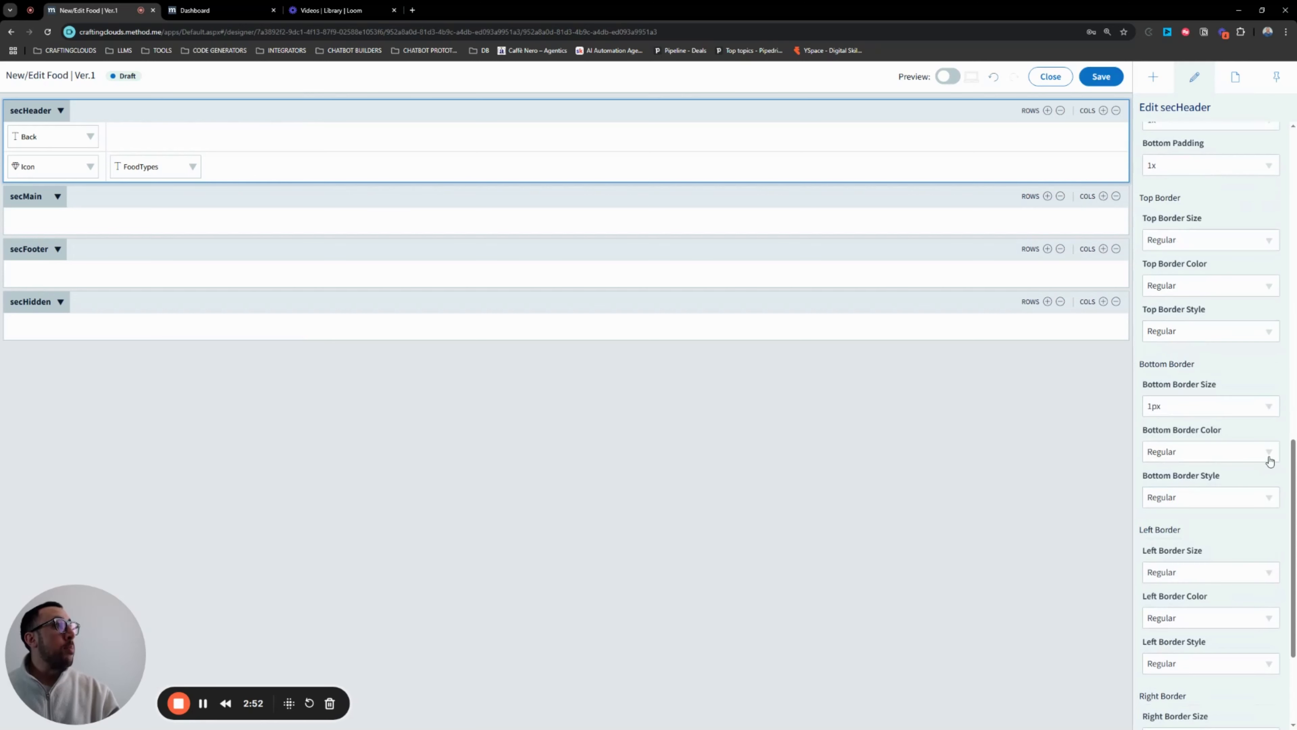
{"action": "left_click", "coordinate": [1265, 452]}
{"action": "scroll", "coordinate": [1225, 496], "scroll_direction": "down", "scroll_amount": 2}
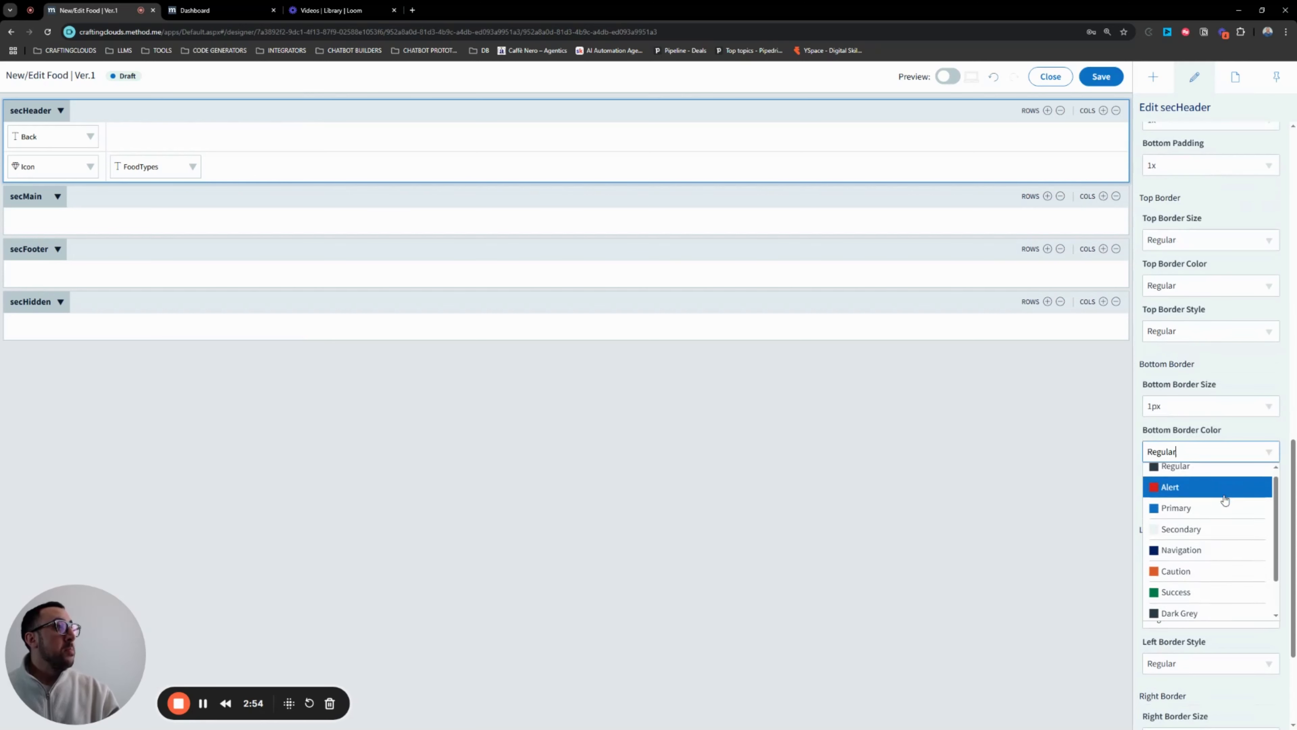
{"action": "left_click", "coordinate": [1184, 506]}
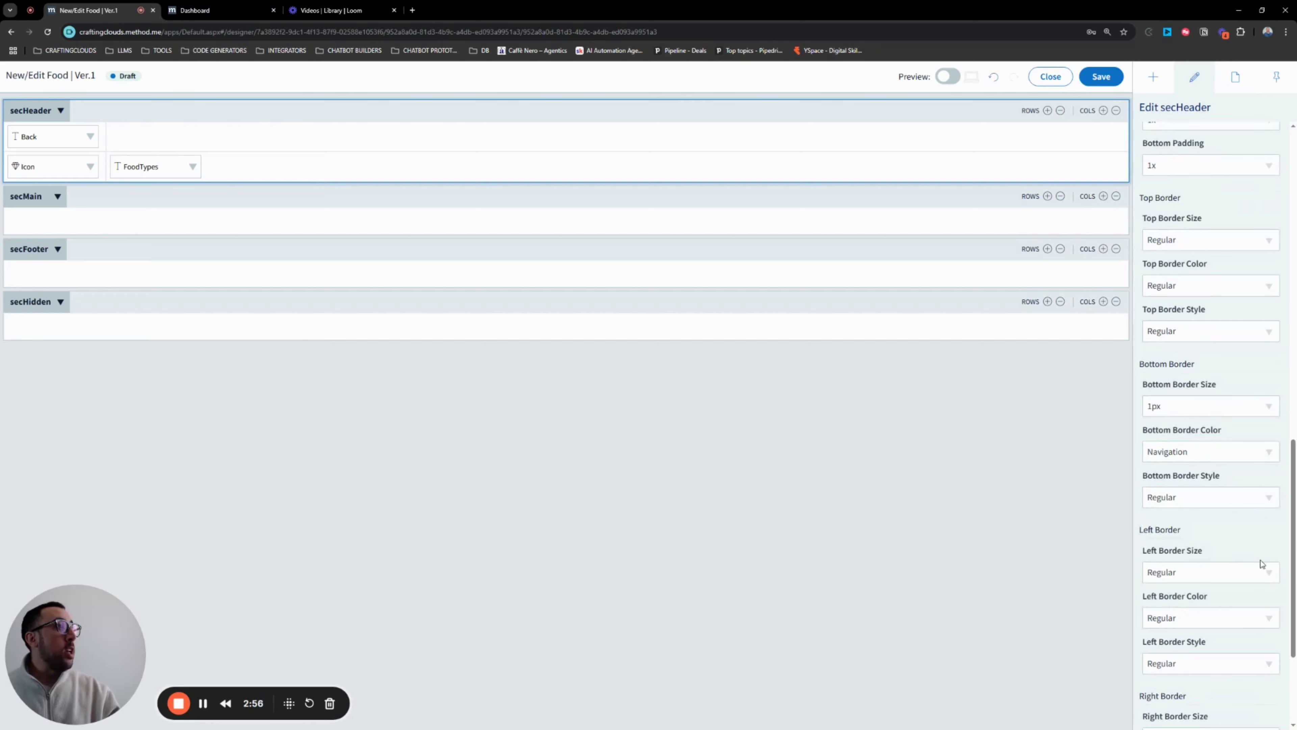
{"action": "left_click", "coordinate": [1266, 500]}
{"action": "left_click", "coordinate": [1196, 584]}
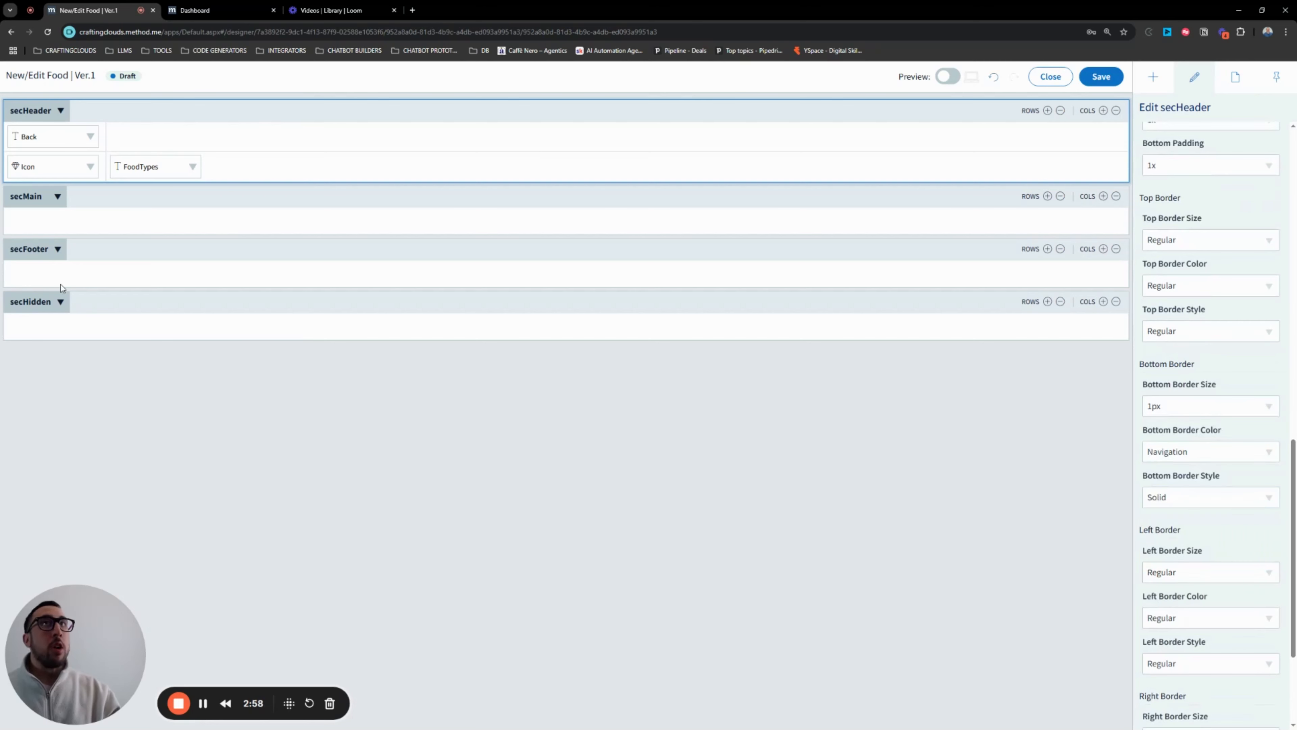
{"action": "left_click", "coordinate": [1108, 77]}
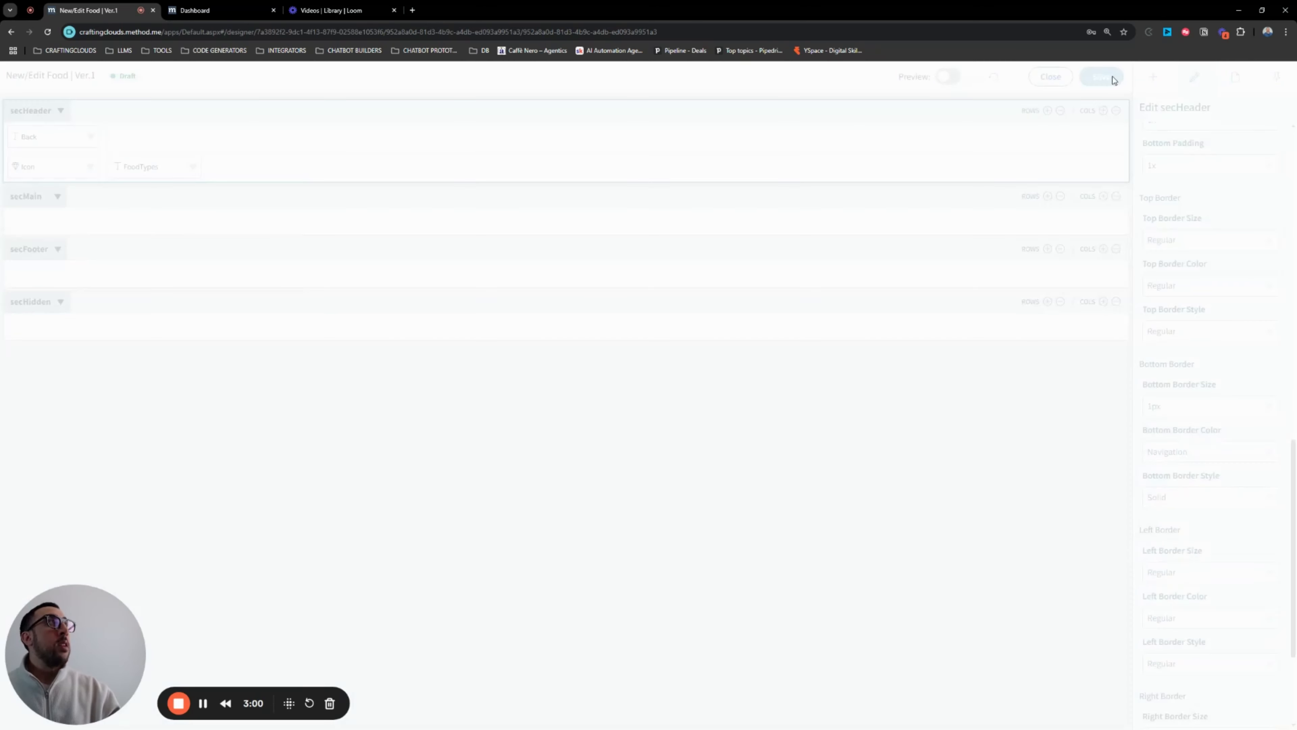
- Close the designer and open the New/Edit Food screen from the dashboard to check the header's look
{"action": "left_click", "coordinate": [1049, 77]}
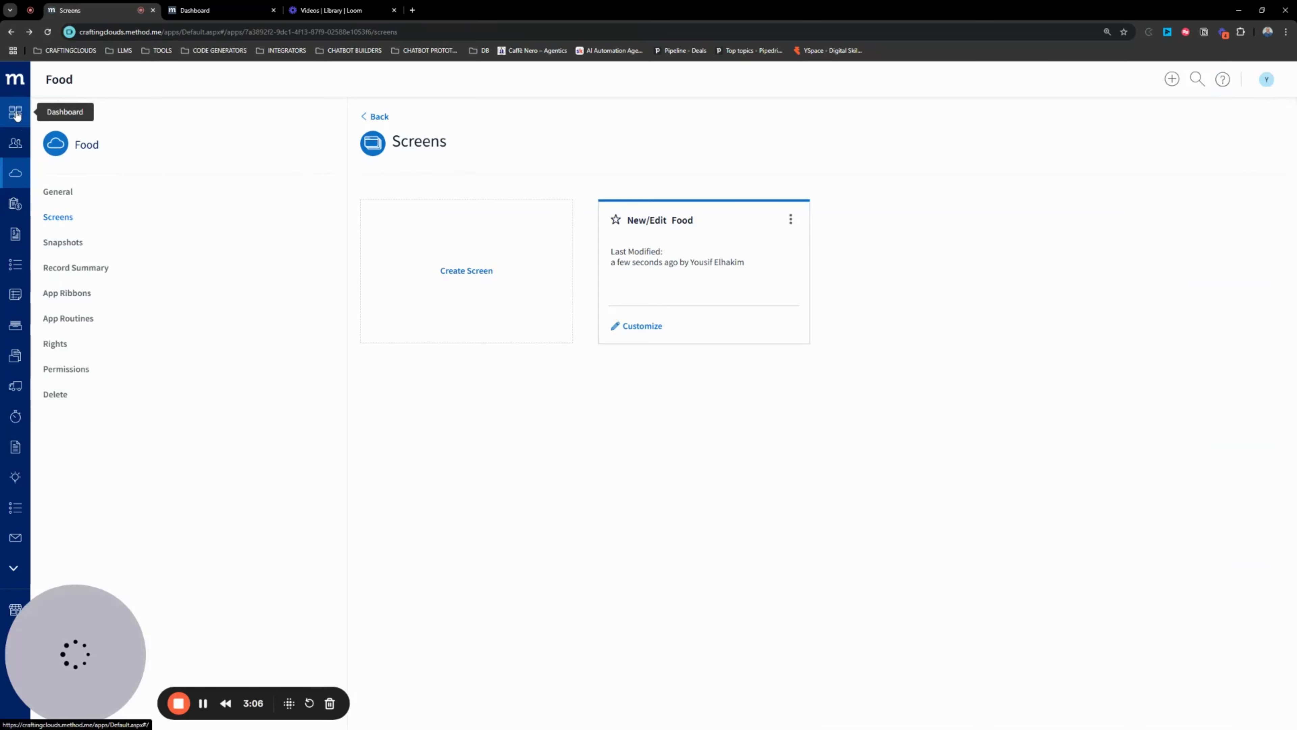
{"action": "left_click", "coordinate": [16, 114]}
{"action": "left_click", "coordinate": [443, 209]}
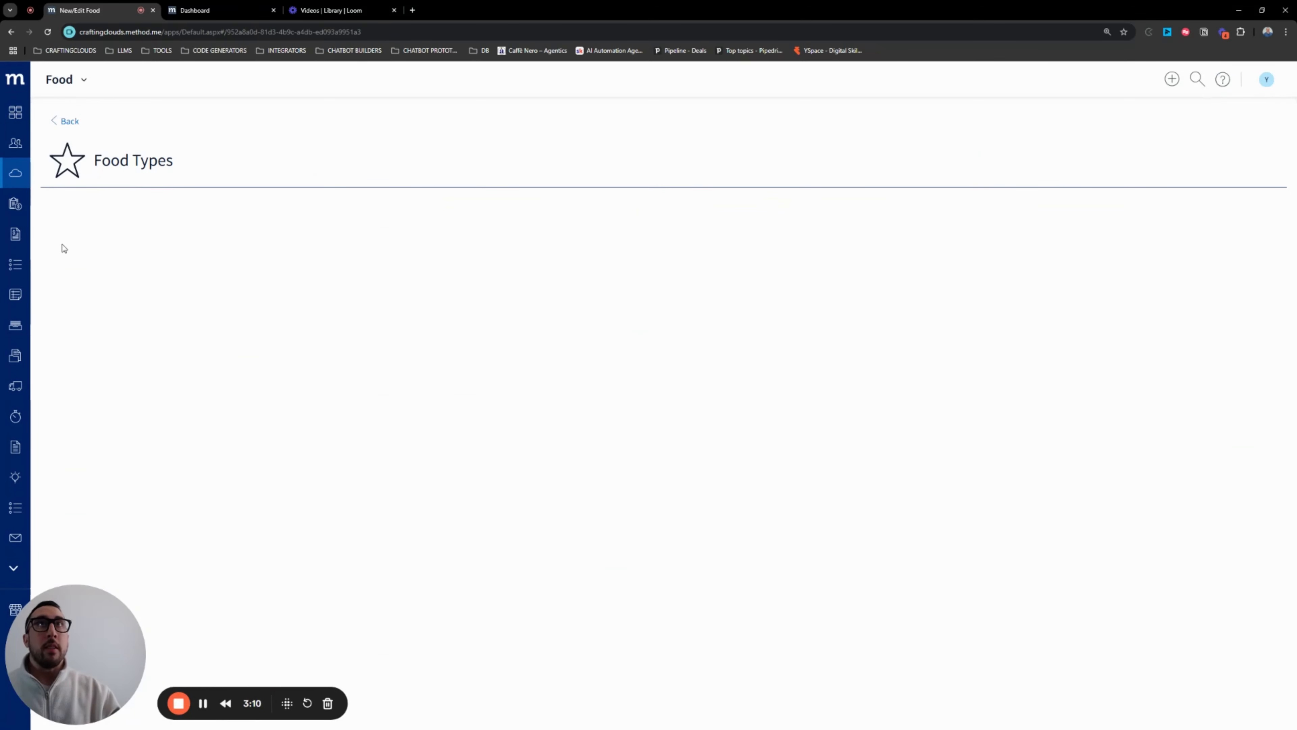
- Reopen the New/Edit Food screen for customizing and add a second column to the secMain section
{"action": "left_click", "coordinate": [83, 79]}
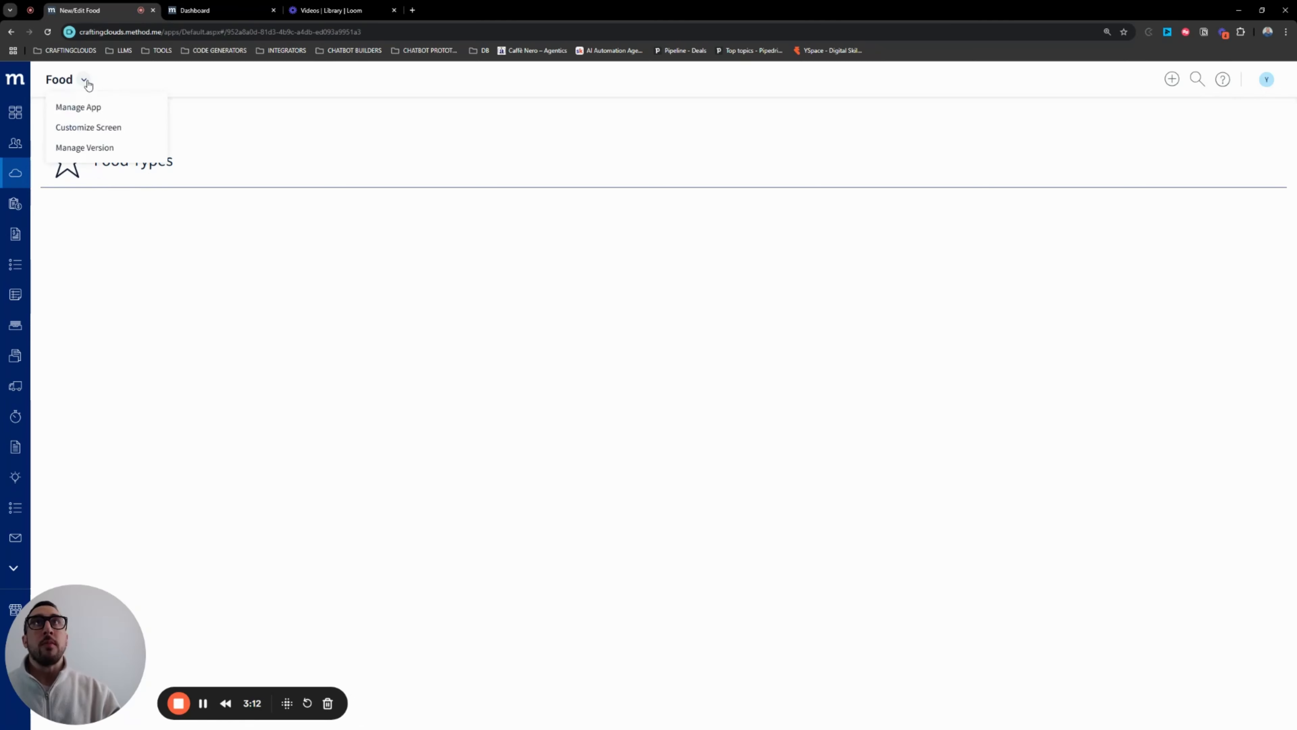
{"action": "left_click", "coordinate": [89, 128]}
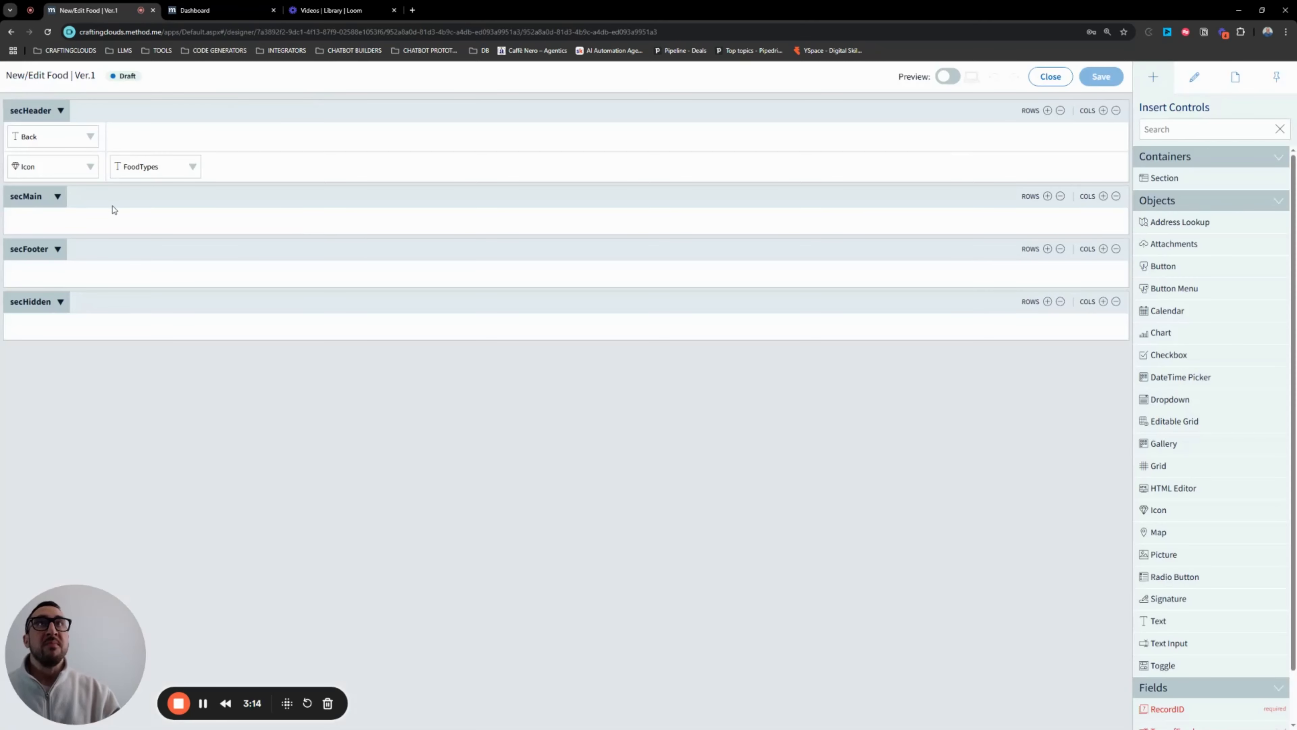
{"action": "left_click", "coordinate": [114, 209]}
{"action": "left_click", "coordinate": [1103, 195]}
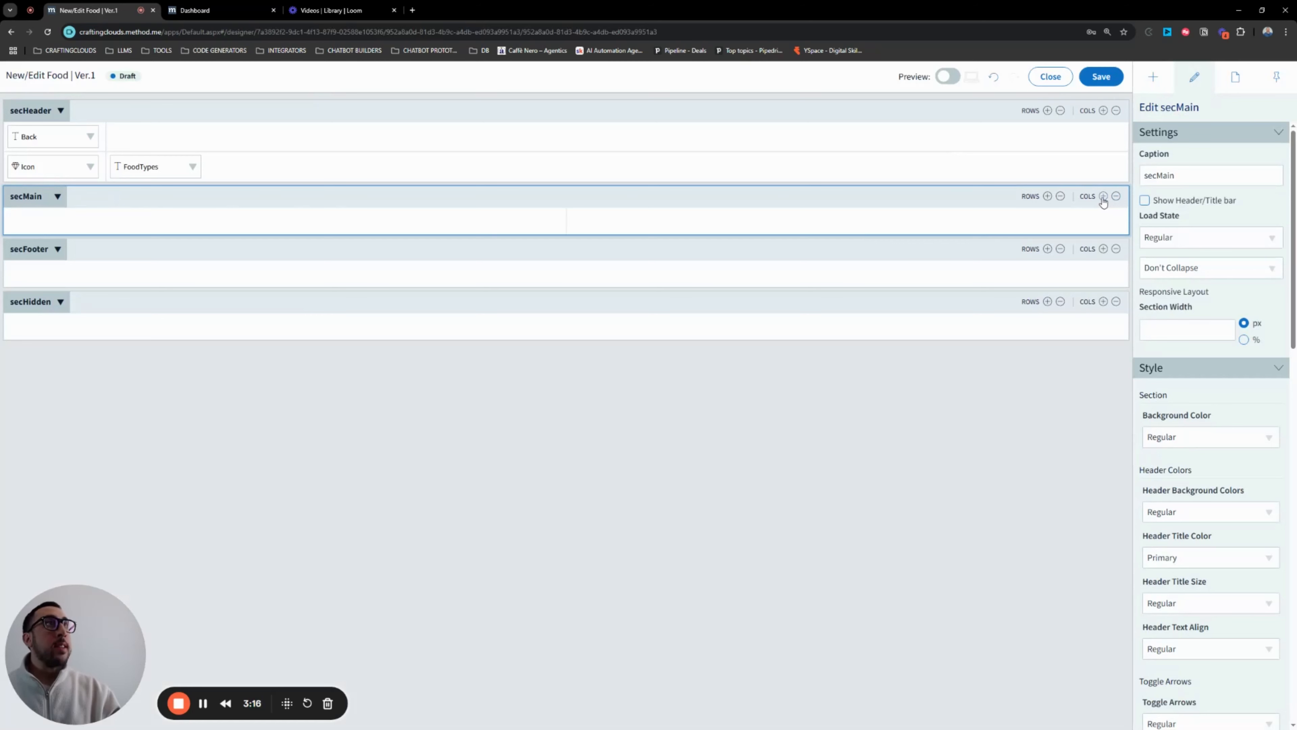
- Insert a Section into the first cell of secMain and caption it secFoodGrid
{"action": "left_click", "coordinate": [1154, 76]}
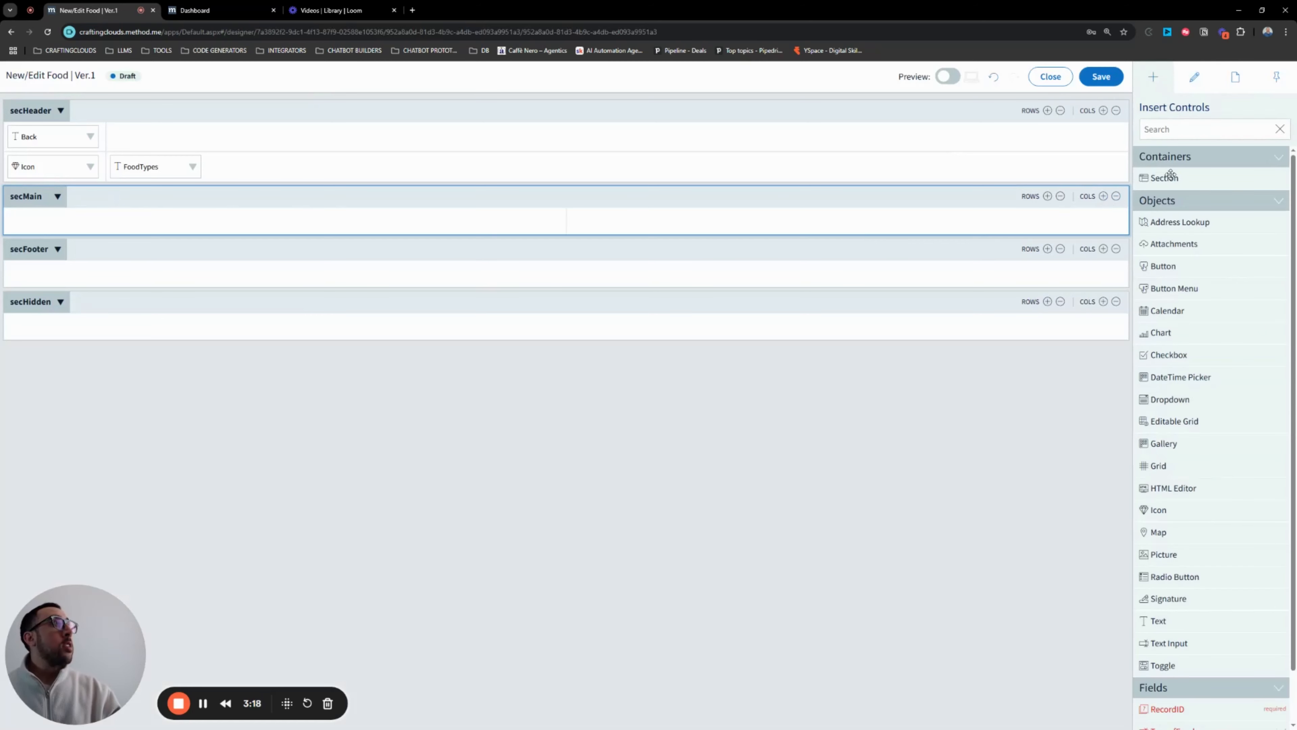
{"action": "left_click_drag", "start_coordinate": [1166, 177], "coordinate": [442, 220]}
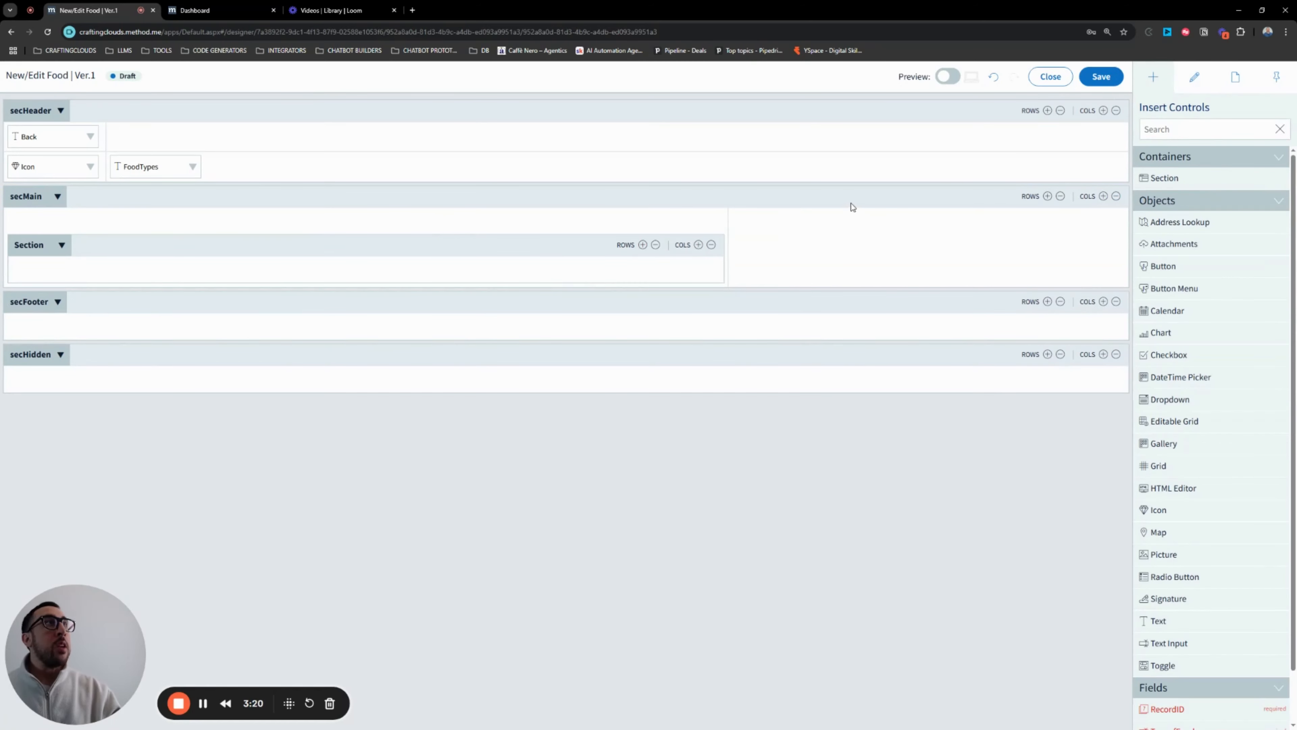
{"action": "left_click", "coordinate": [511, 257]}
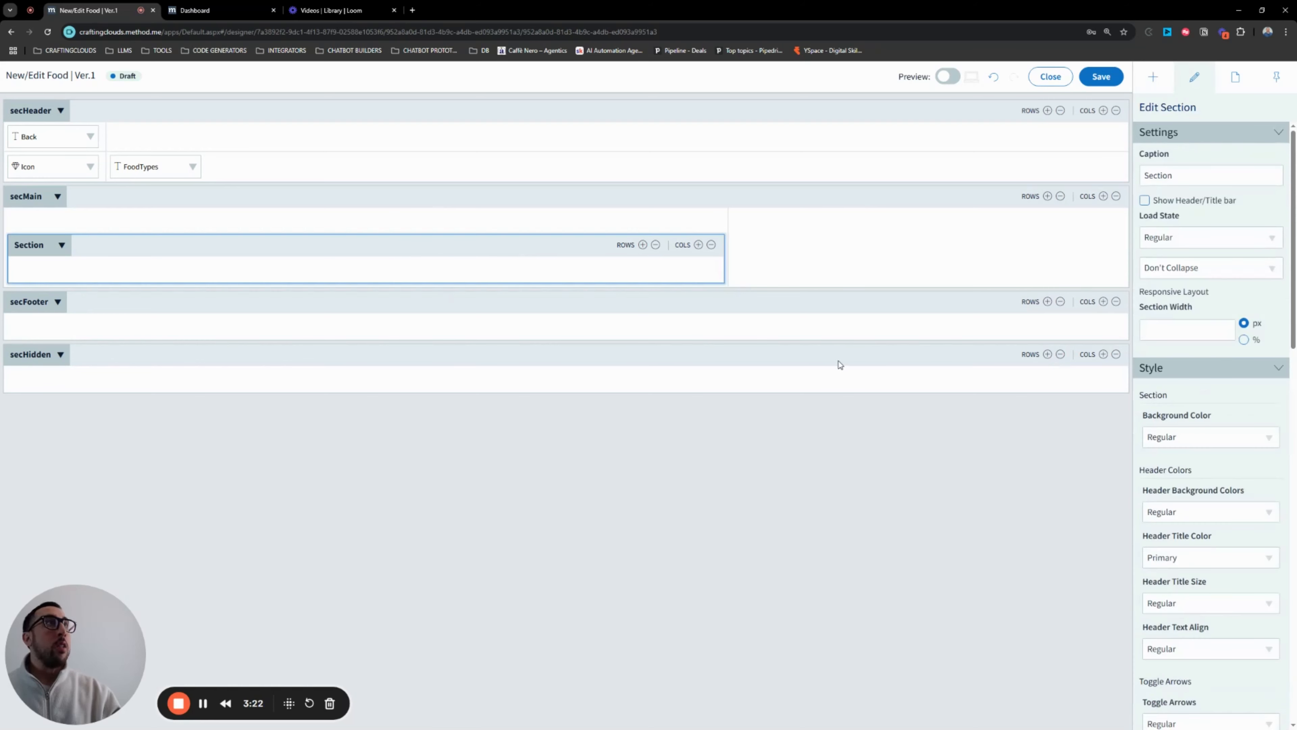
{"action": "left_click", "coordinate": [1187, 179]}
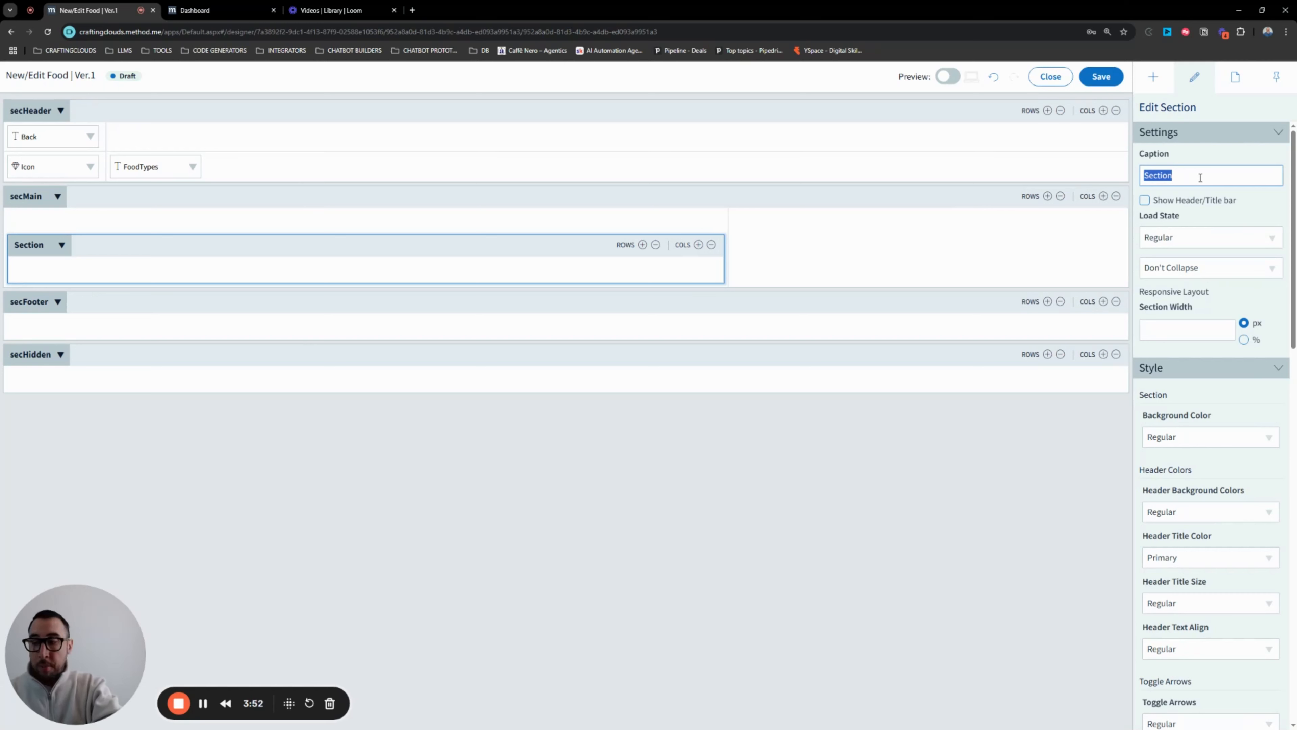
{"action": "type", "text": "secFoodGrid"}
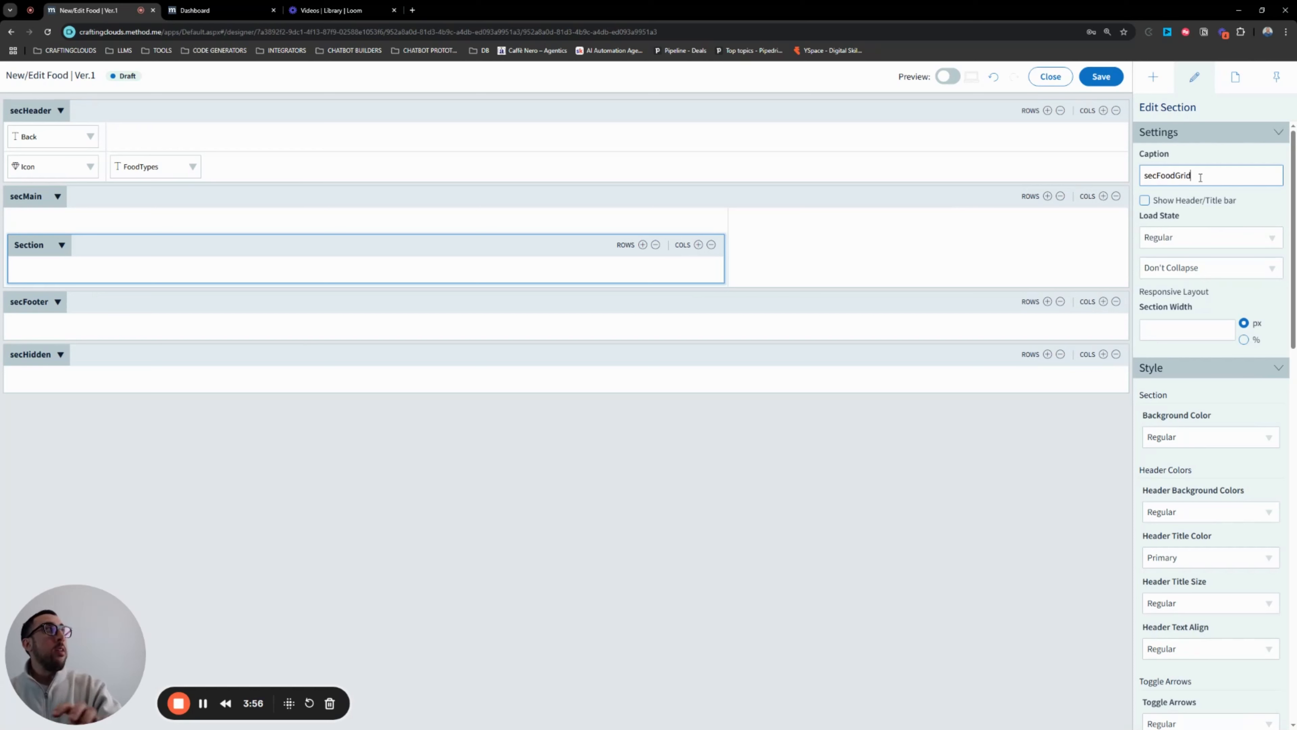
{"action": "left_click", "coordinate": [174, 236]}
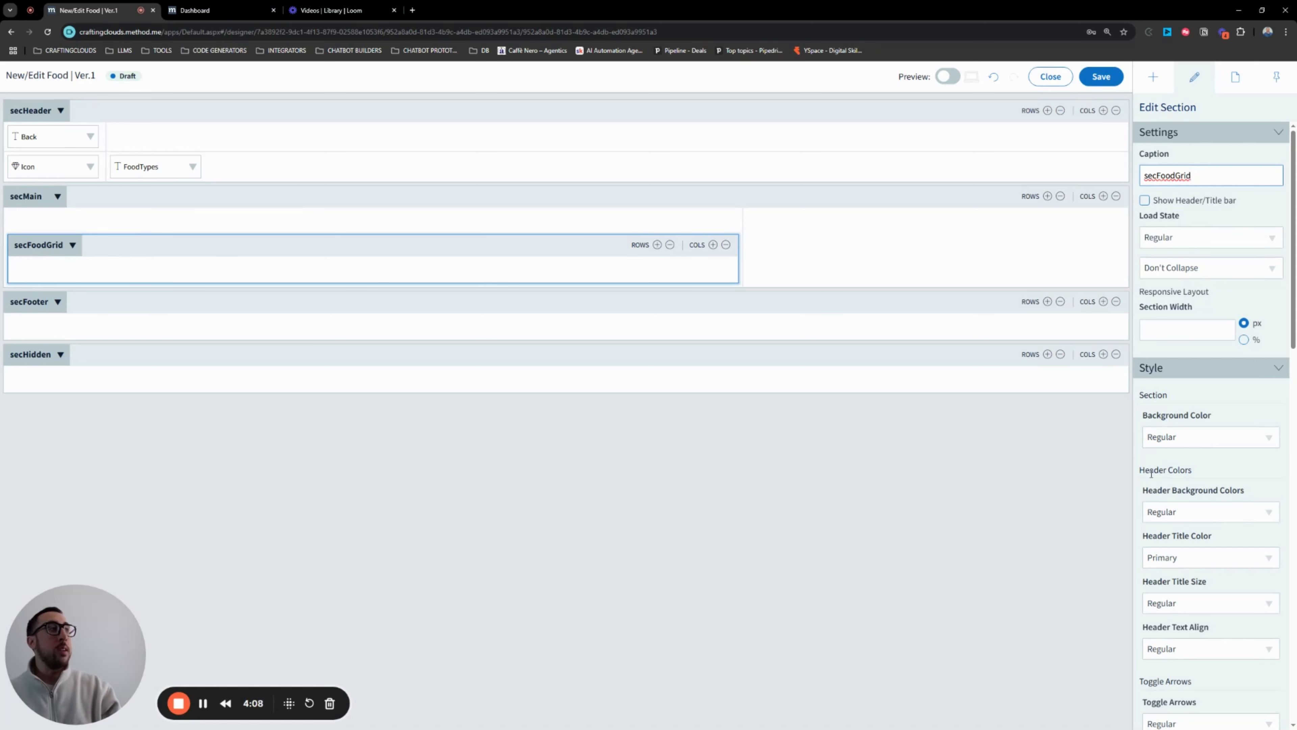
- Set the left and right padding of the secFoodGrid section to None
{"action": "scroll", "coordinate": [1206, 504], "scroll_direction": "down", "scroll_amount": 8}
{"action": "left_click", "coordinate": [1211, 488]}
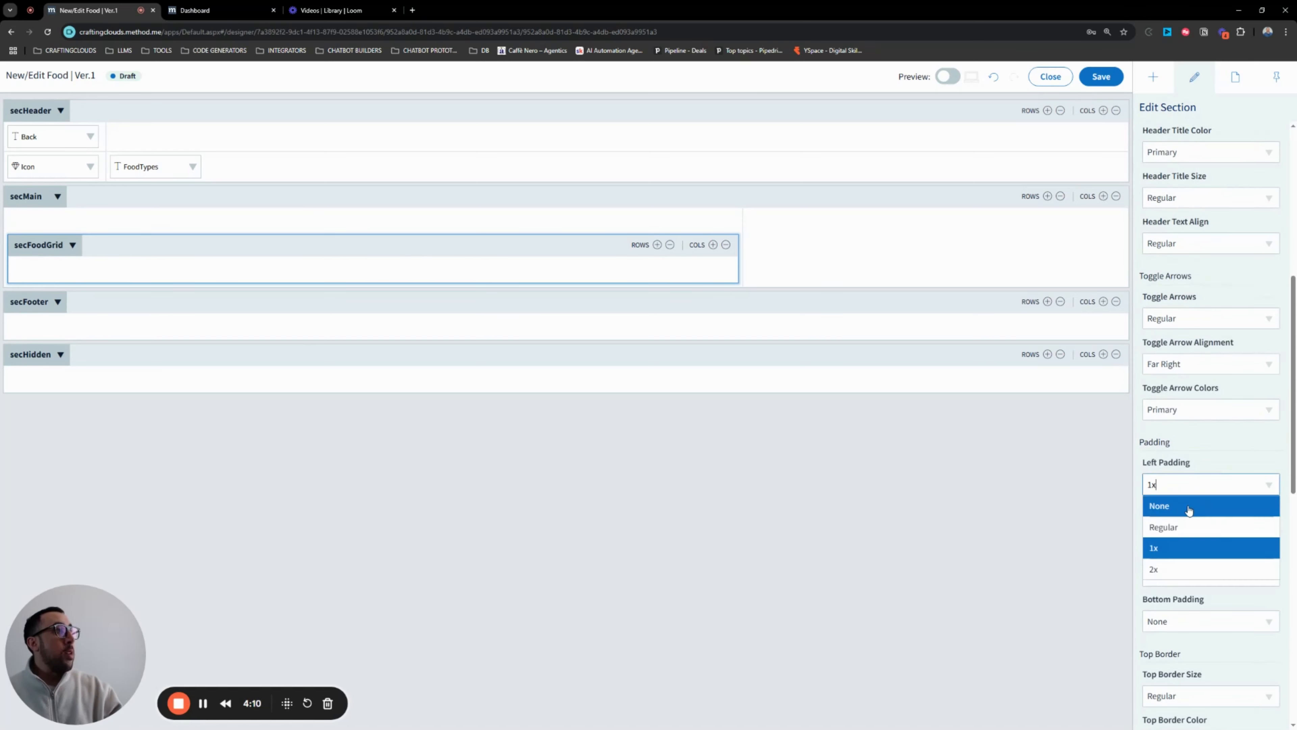
{"action": "left_click", "coordinate": [1169, 504]}
{"action": "left_click", "coordinate": [1183, 531]}
{"action": "left_click", "coordinate": [1183, 553]}
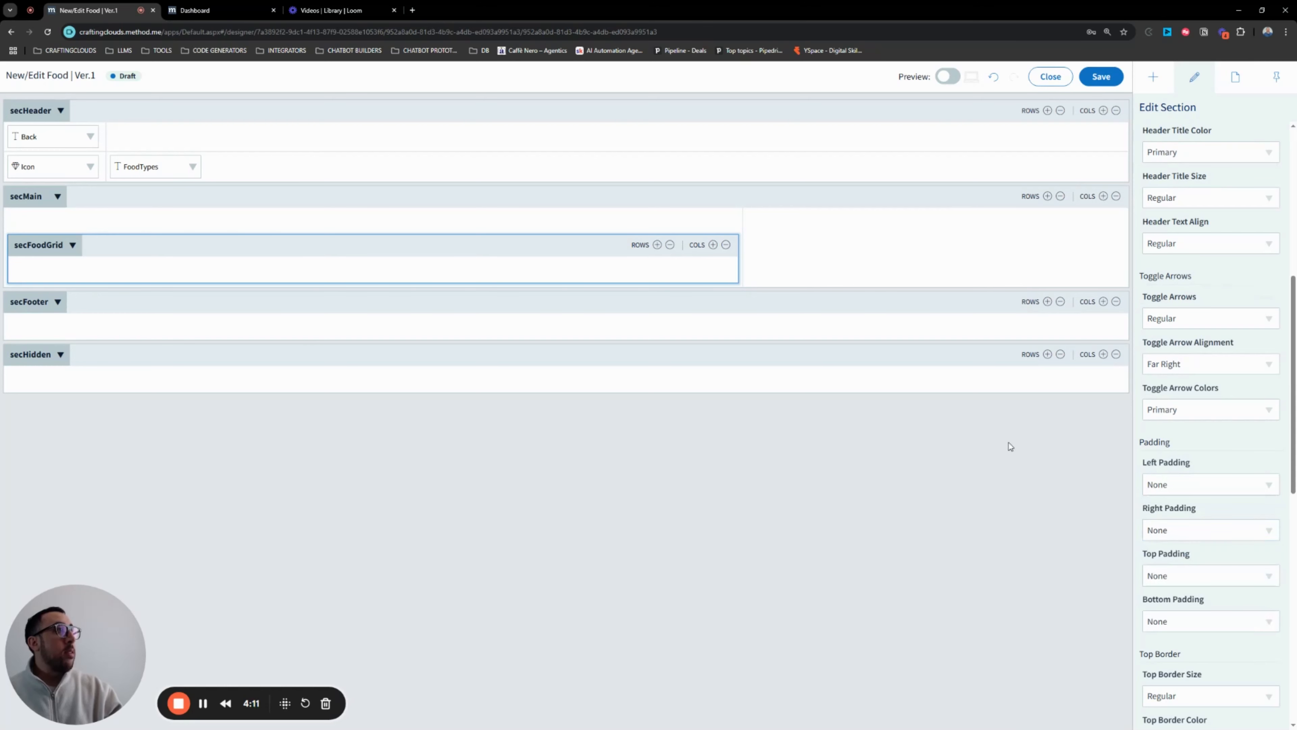
- Insert an Editable Grid into the secFoodGrid section and caption it FoodTypes
{"action": "left_click", "coordinate": [1152, 78]}
{"action": "left_click_drag", "start_coordinate": [1174, 420], "coordinate": [325, 277]}
{"action": "left_click", "coordinate": [52, 275]}
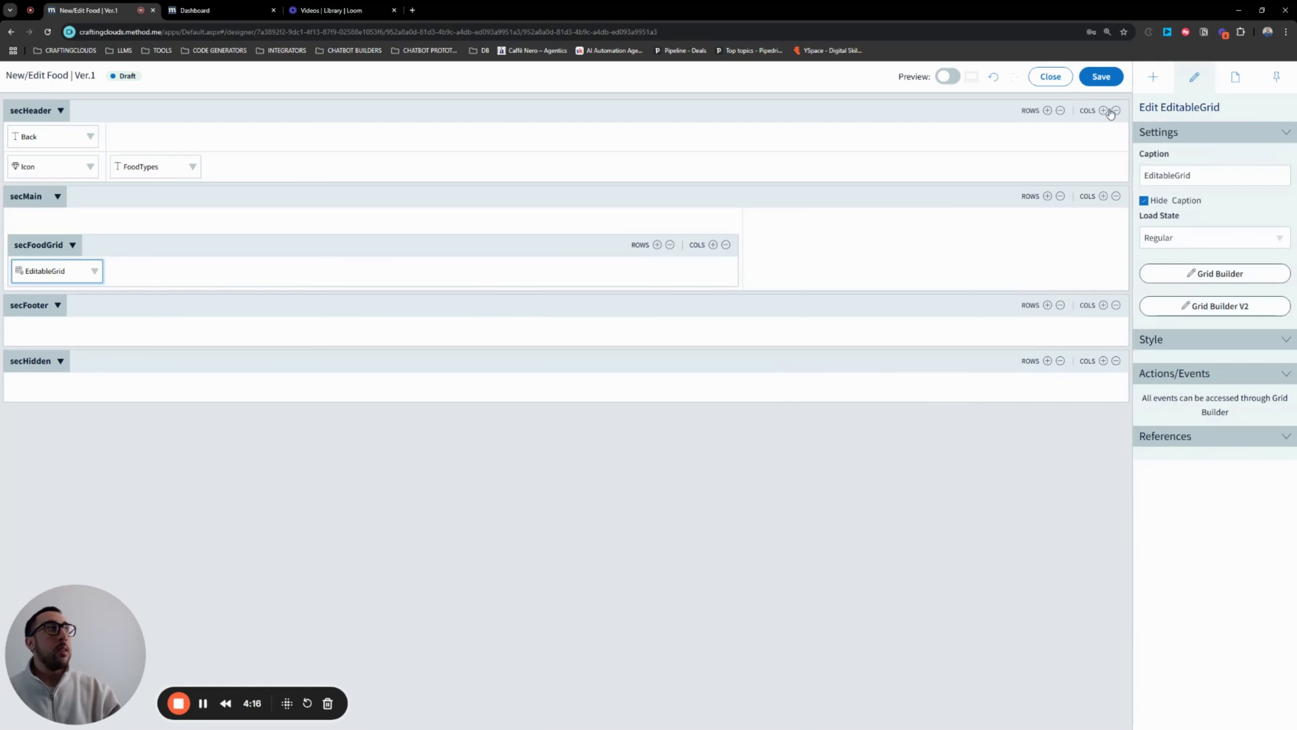
{"action": "left_click_drag", "start_coordinate": [1219, 175], "coordinate": [1025, 153]}
{"action": "type", "text": "Fo"}
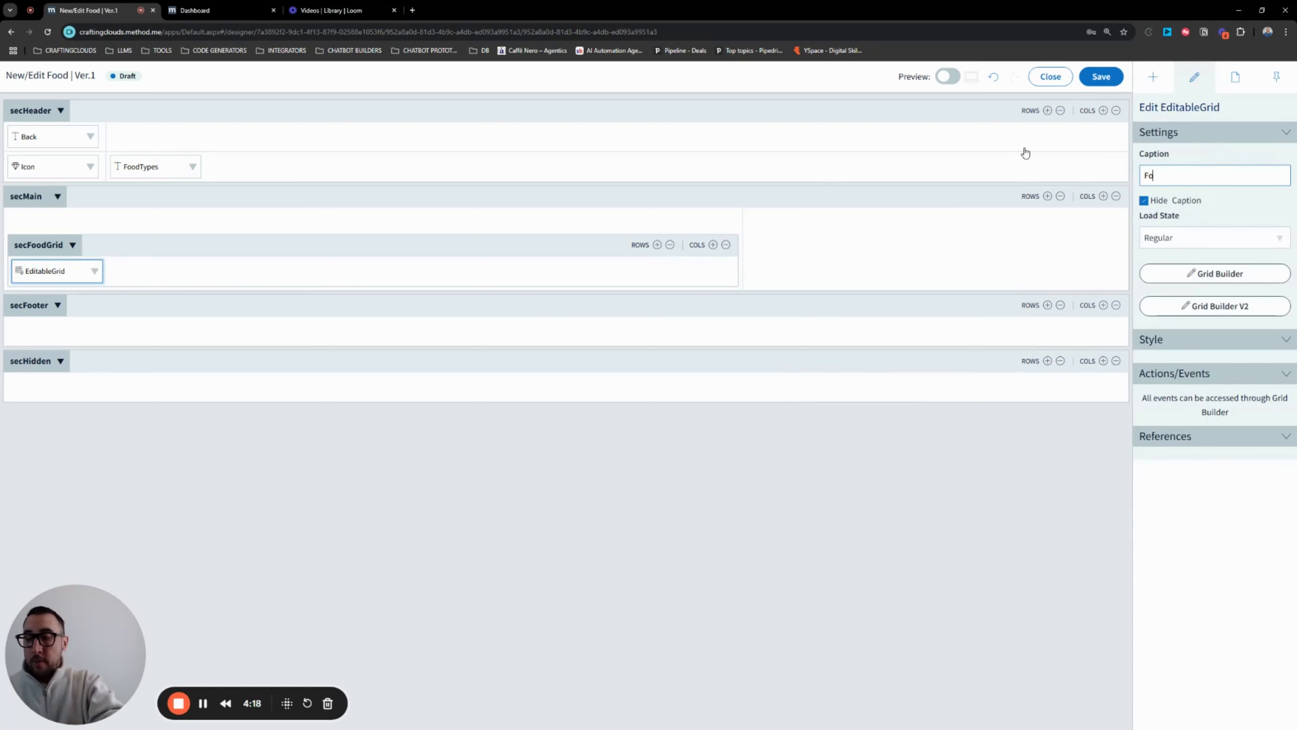
{"action": "type", "text": "odTypes"}
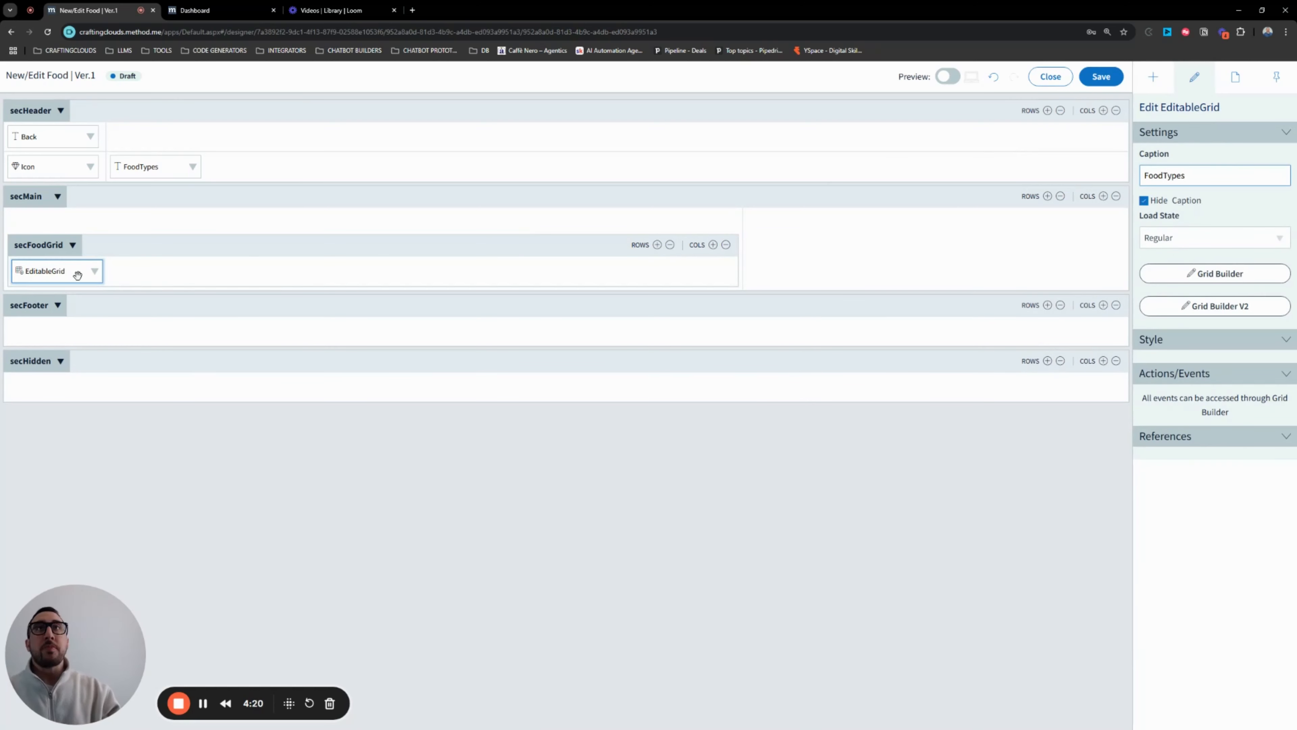
- Open the FoodTypes grid in the grid builder and hide the RecordID column in View 1
{"action": "left_click", "coordinate": [95, 272]}
{"action": "left_click", "coordinate": [70, 294]}
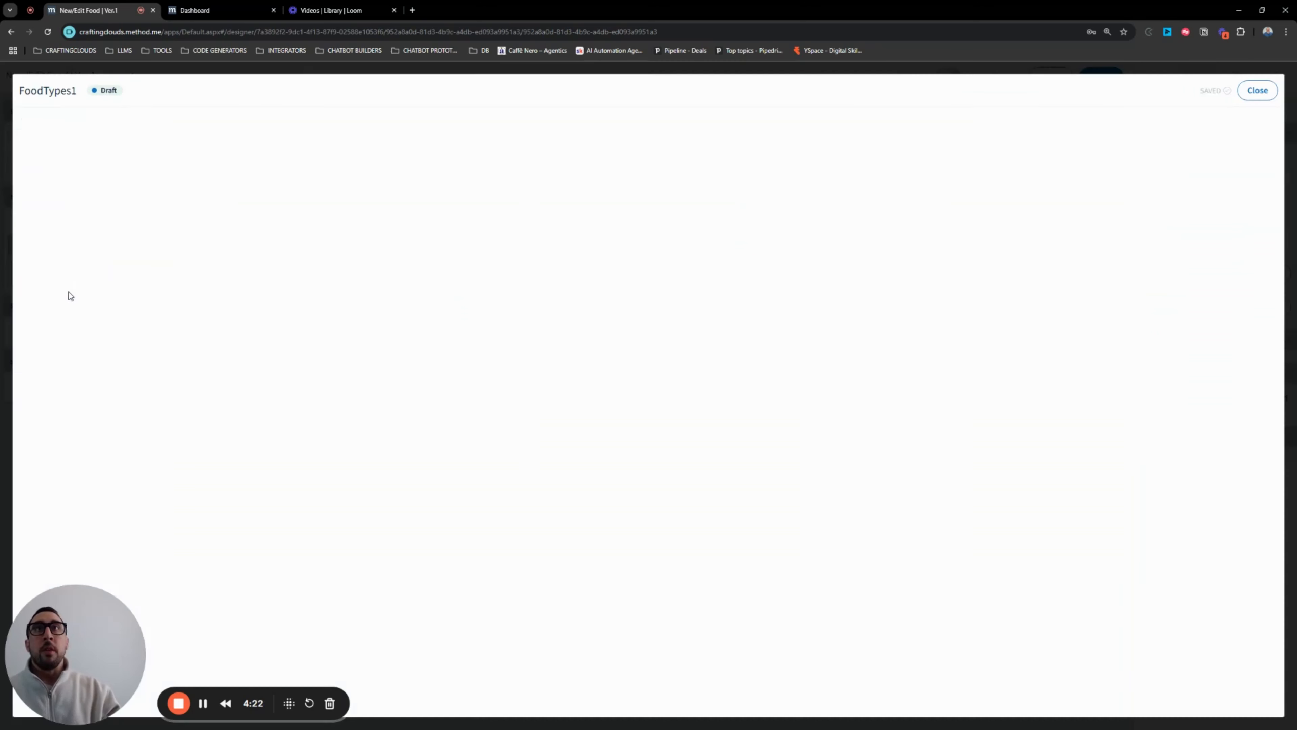
{"action": "left_click", "coordinate": [108, 125]}
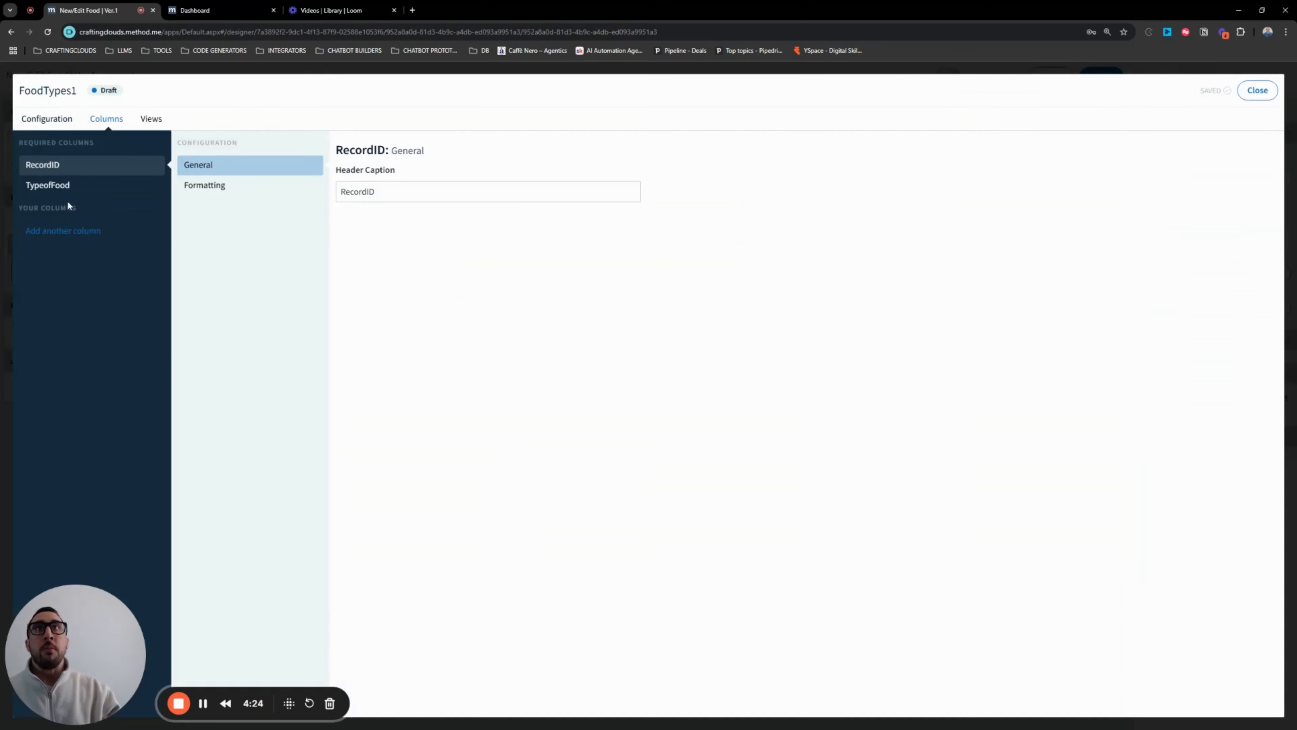
{"action": "left_click", "coordinate": [151, 119]}
{"action": "left_click", "coordinate": [214, 184]}
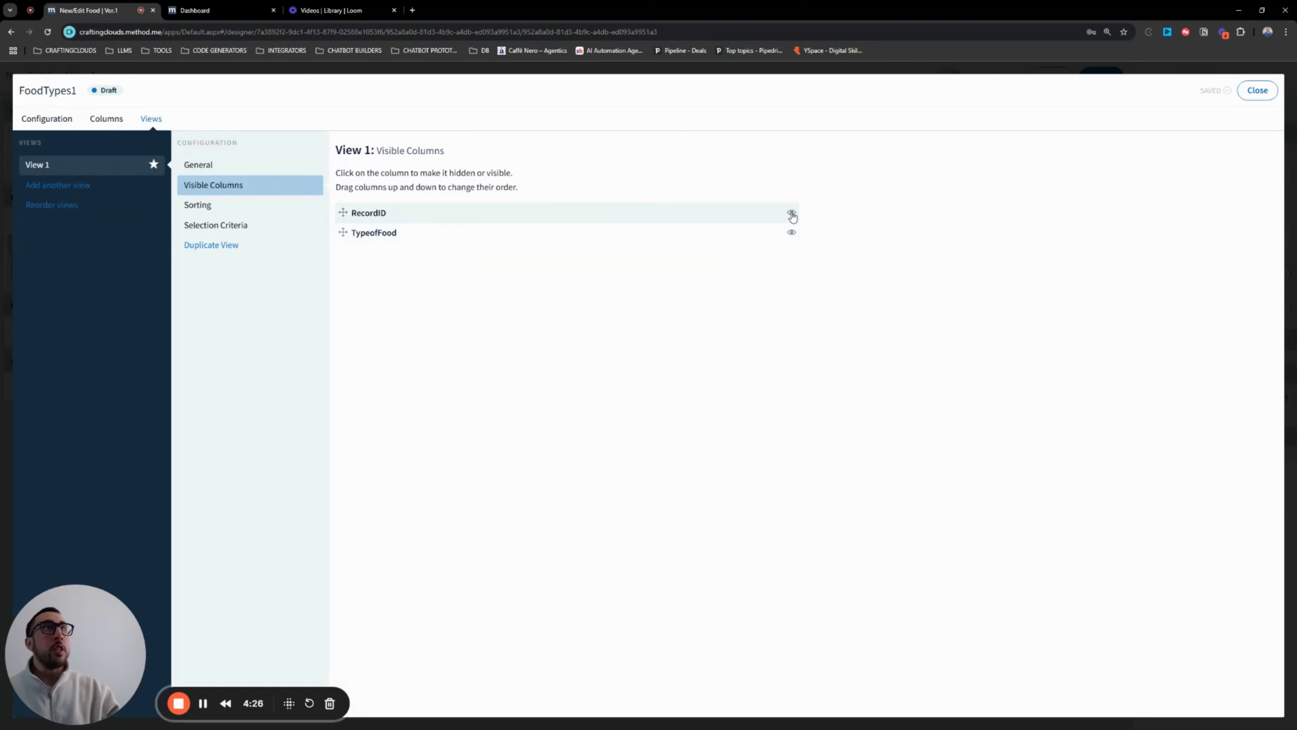
{"action": "left_click", "coordinate": [792, 214]}
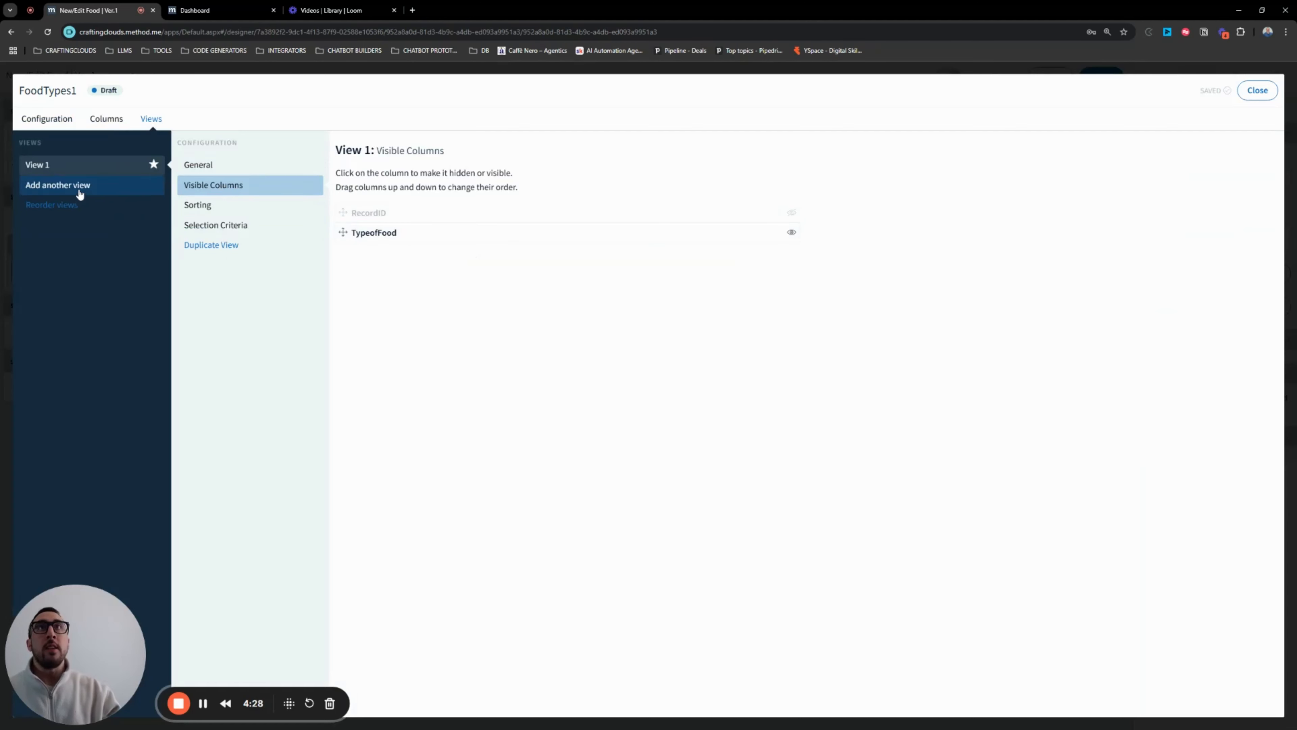
- Set the TypeofFood column's header caption to Type
{"action": "left_click", "coordinate": [109, 123]}
{"action": "left_click", "coordinate": [87, 186]}
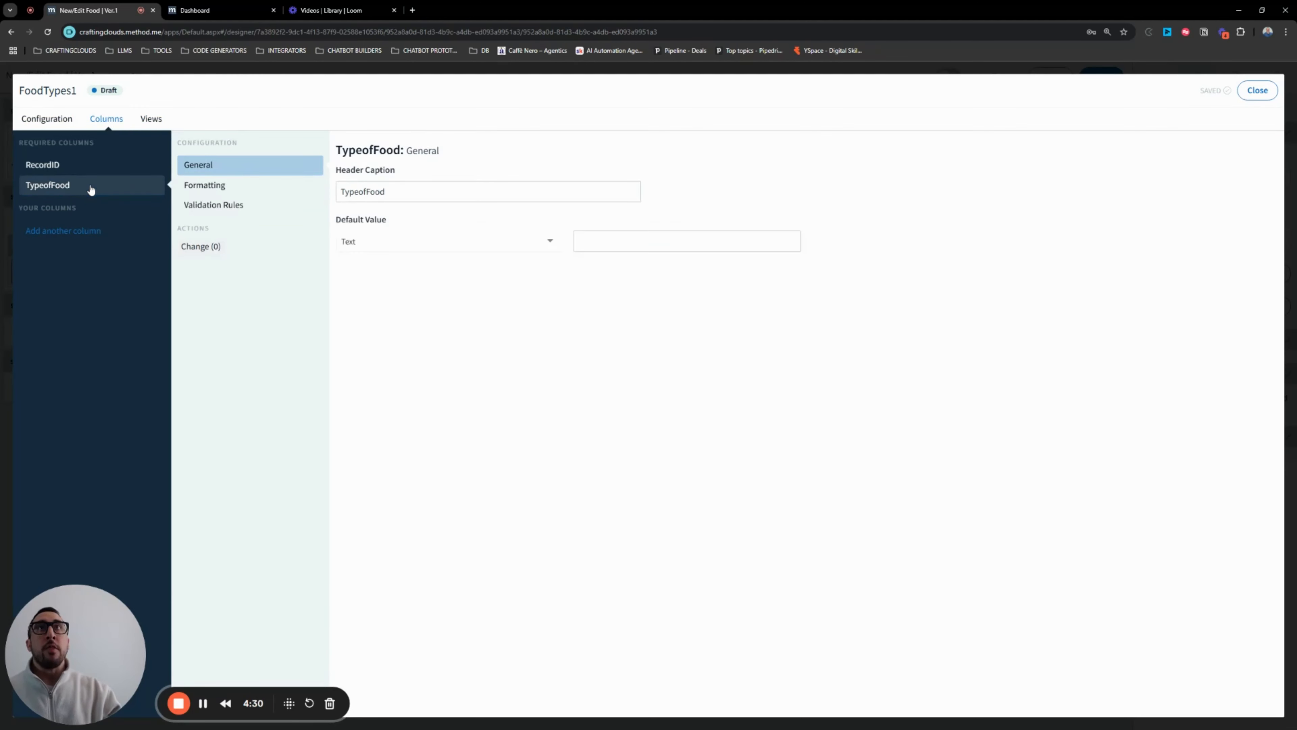
{"action": "key", "text": "Tab"}
{"action": "type", "text": "Type"}
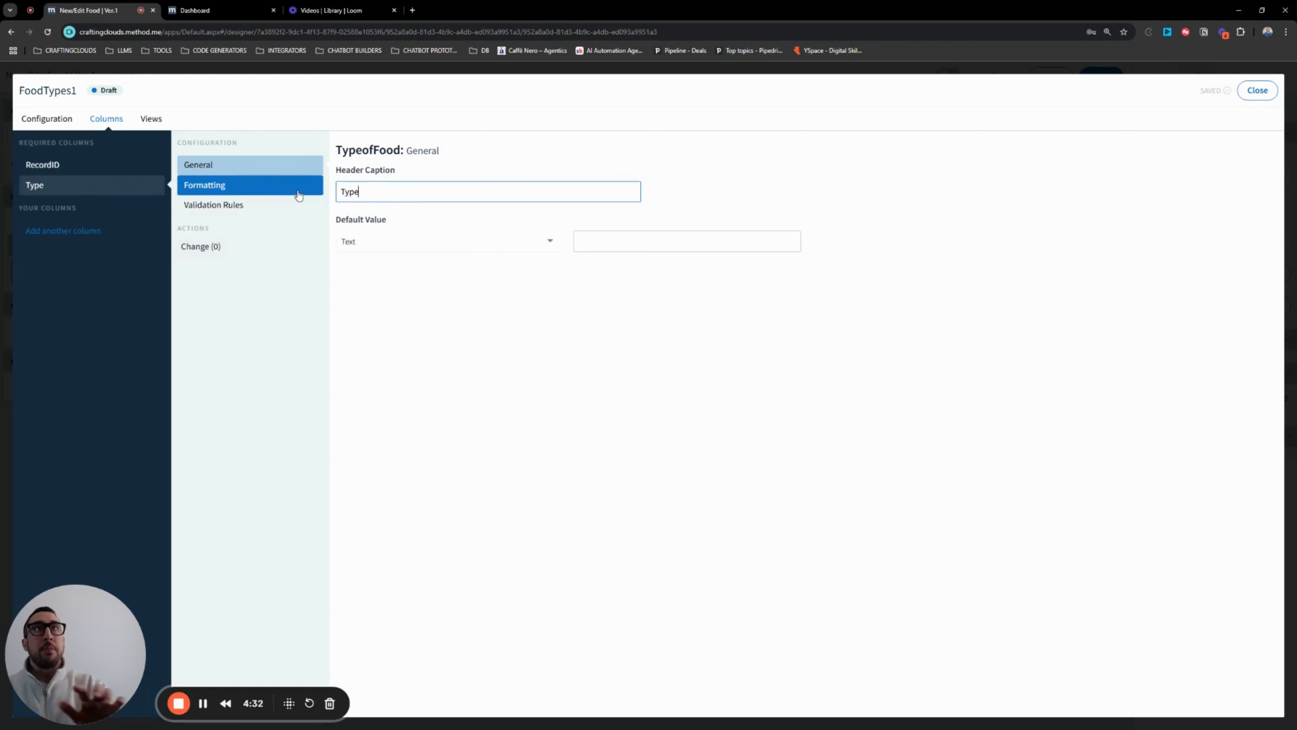
- Hide the view selector in the grid's styling options, keeping the delete row column shown
{"action": "left_click", "coordinate": [45, 121]}
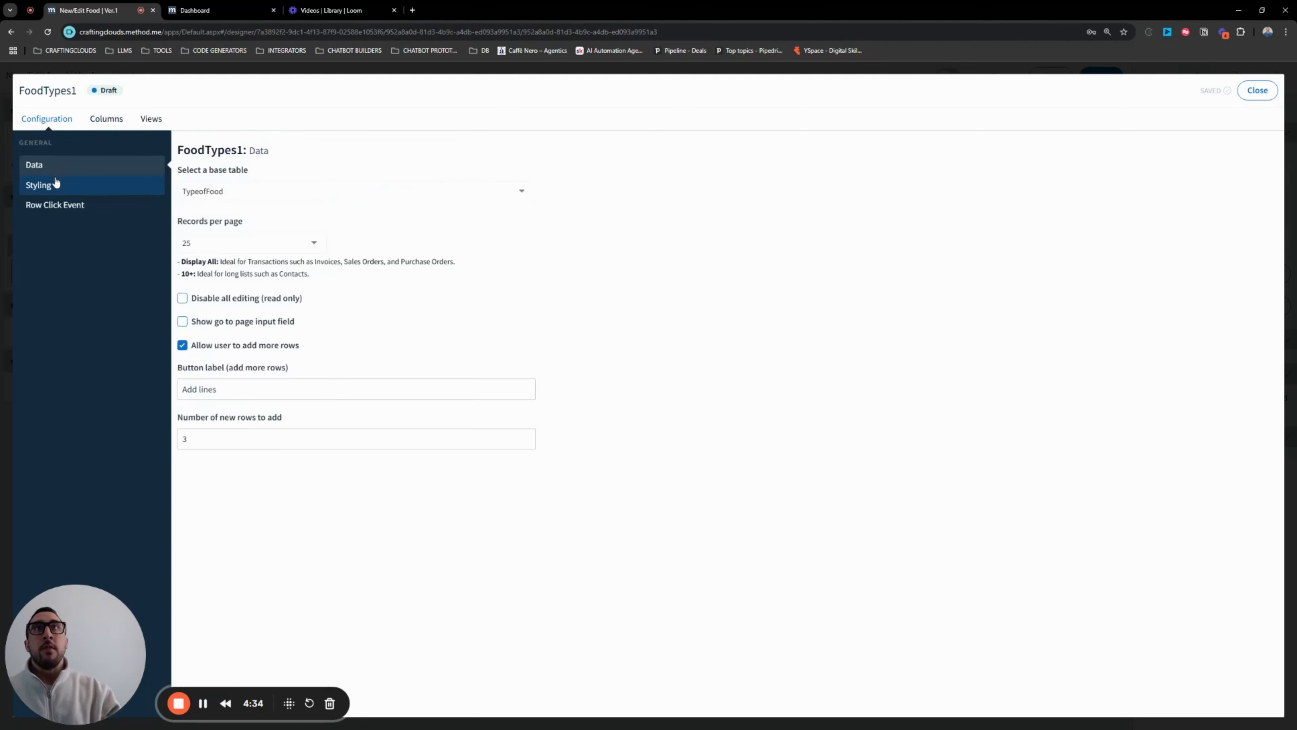
{"action": "left_click", "coordinate": [51, 185]}
{"action": "left_click", "coordinate": [182, 218]}
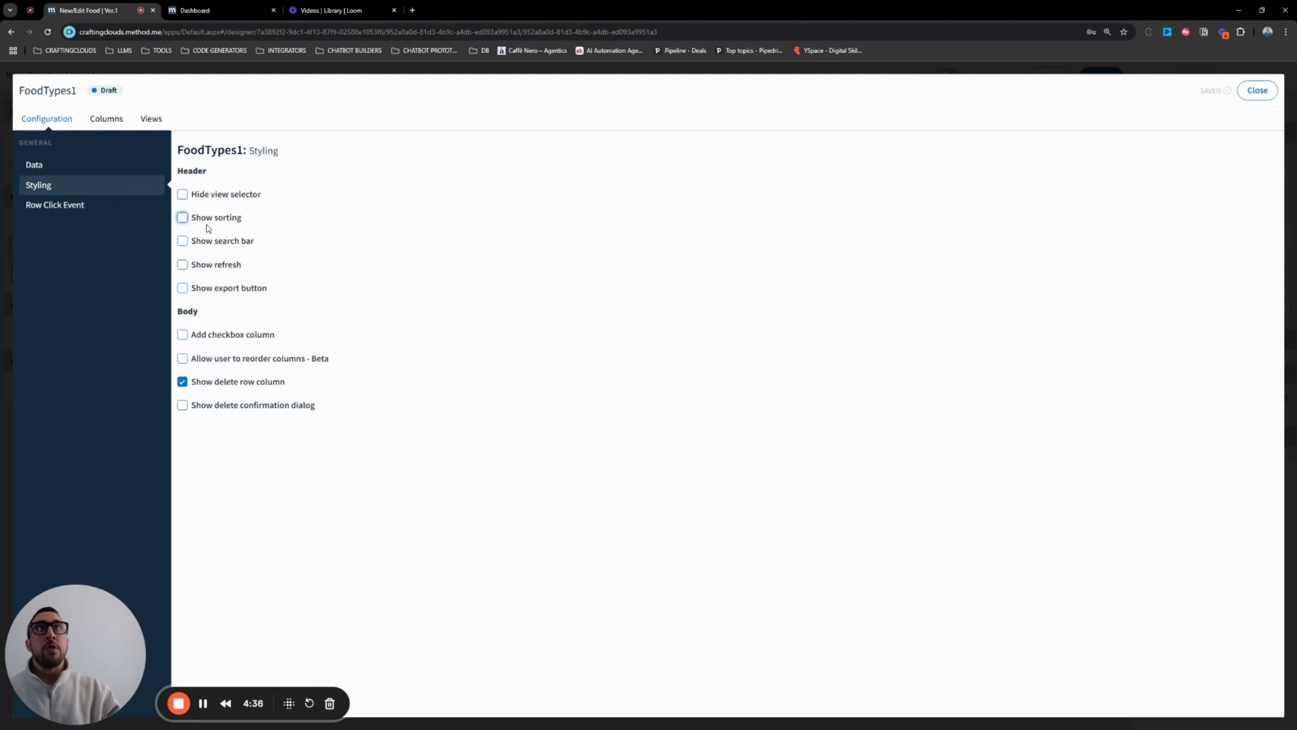
{"action": "left_click", "coordinate": [183, 382]}
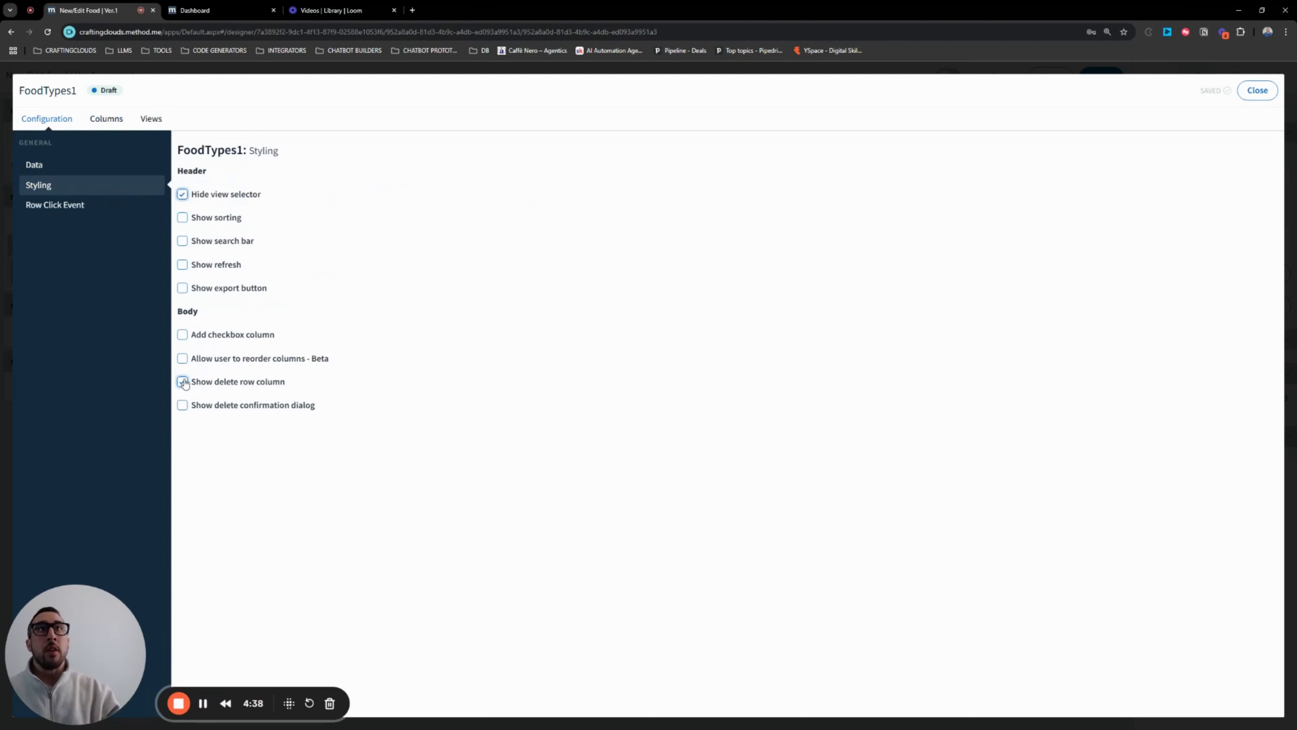
{"action": "left_click", "coordinate": [183, 383]}
- Label the grid's button for adding rows "Add food" and set the number of new rows to add to 1
{"action": "left_click", "coordinate": [76, 170]}
{"action": "double_click", "coordinate": [208, 390]}
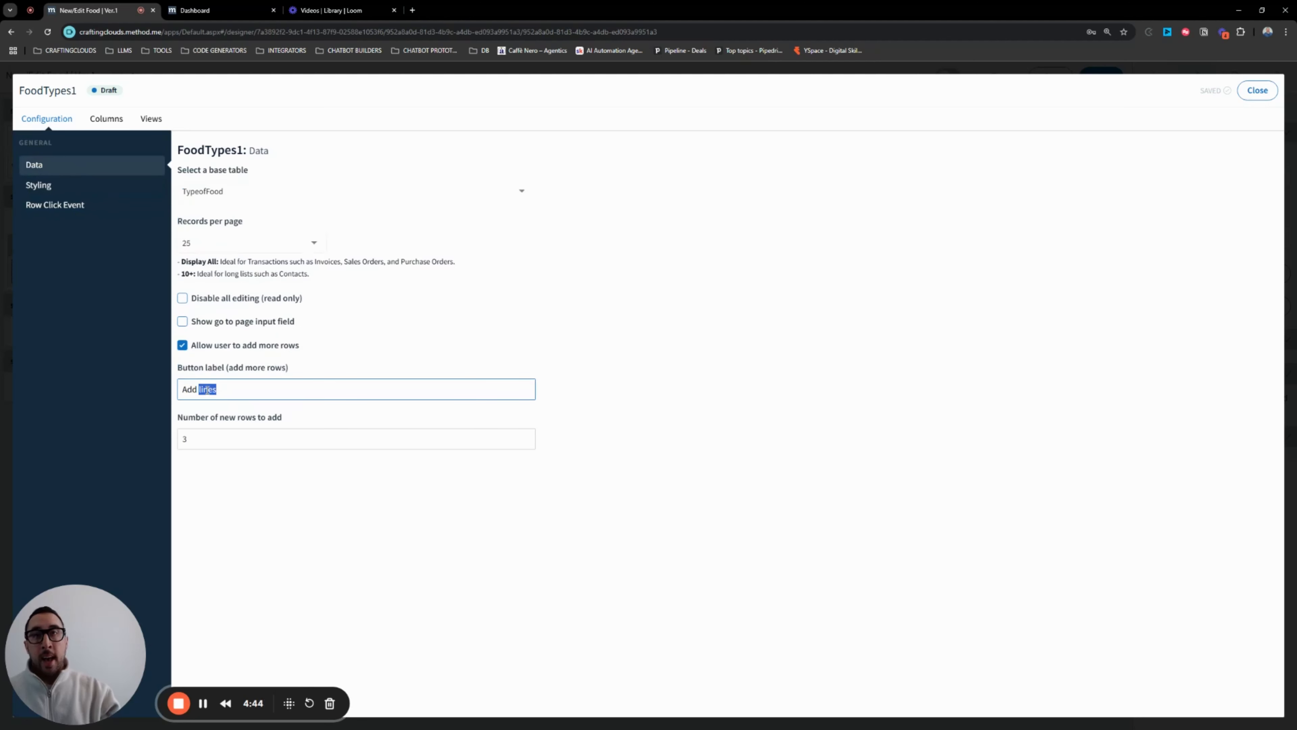
{"action": "type", "text": "food ty"}
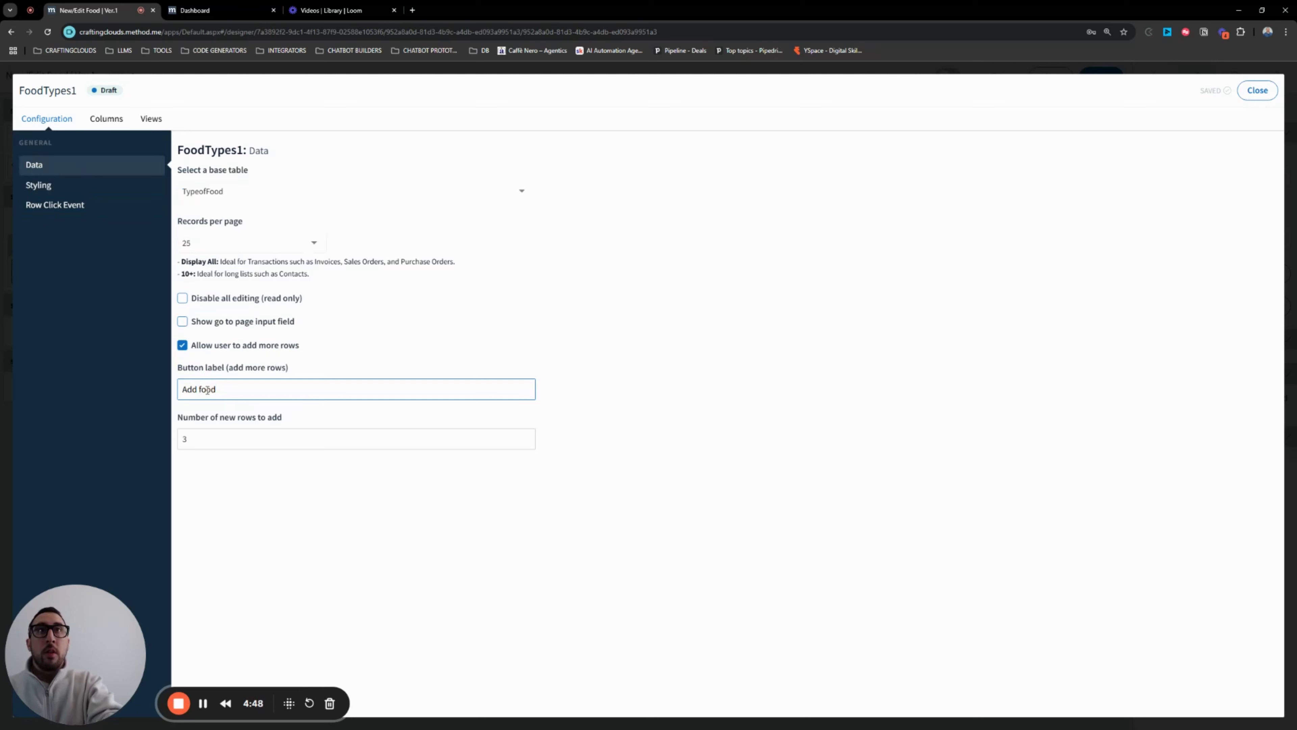
{"action": "left_click", "coordinate": [196, 440]}
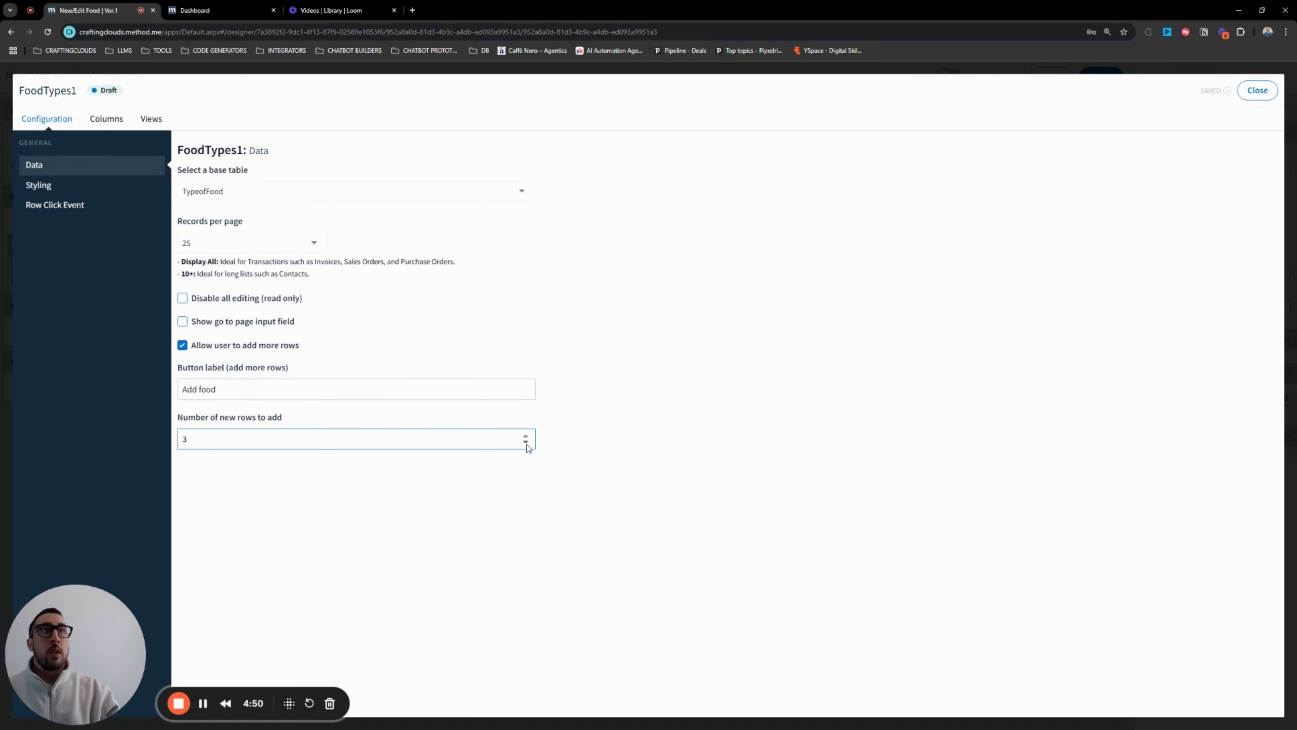
- Set the grid's records per page to 10
{"action": "left_click", "coordinate": [315, 247]}
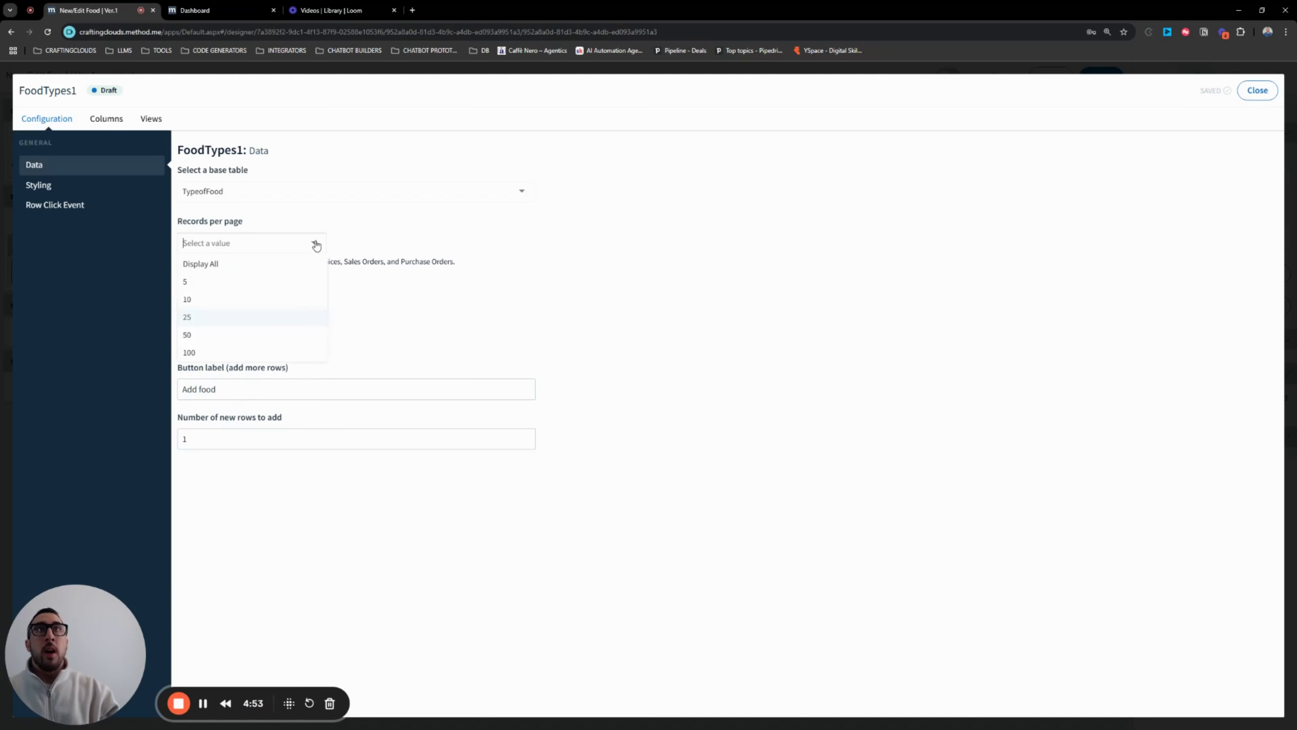
{"action": "left_click", "coordinate": [221, 284]}
{"action": "left_click", "coordinate": [313, 244]}
{"action": "left_click", "coordinate": [235, 301]}
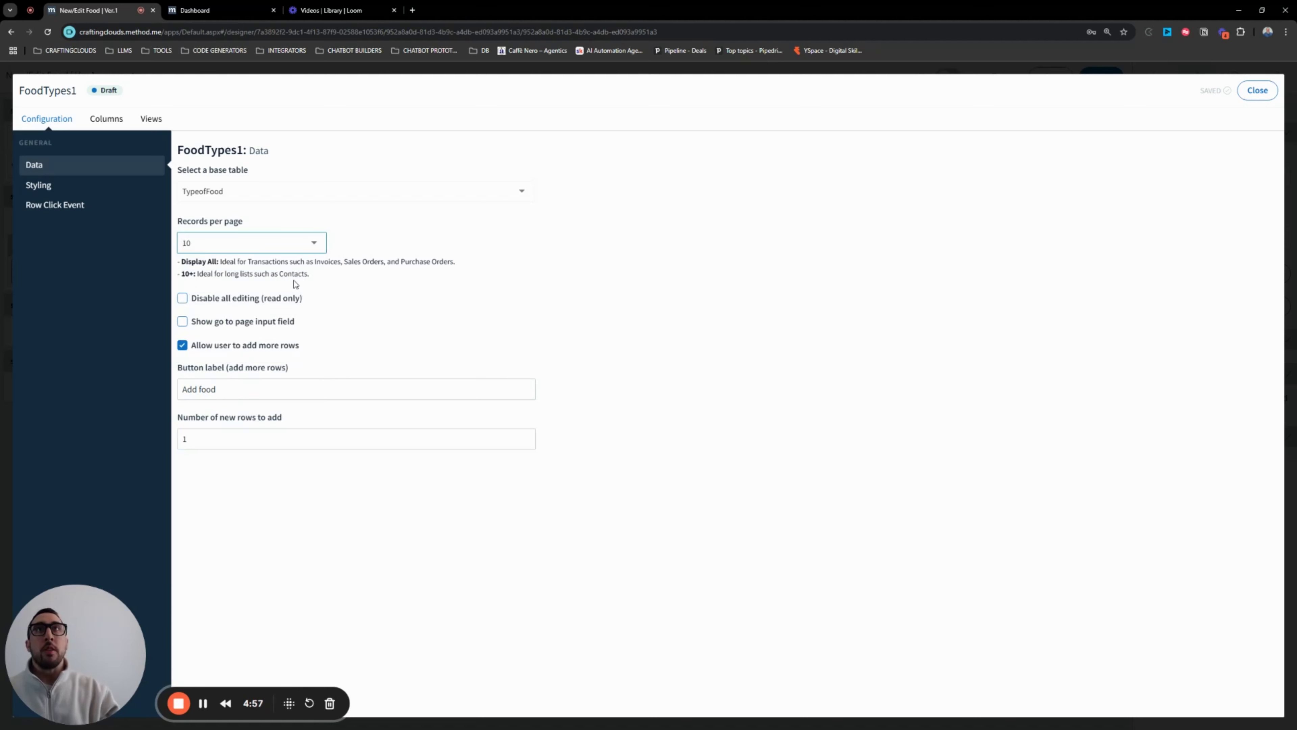
- Review View 1's visible columns, sorting and selection criteria, and close the grid builder
{"action": "left_click", "coordinate": [107, 120]}
{"action": "left_click", "coordinate": [145, 121]}
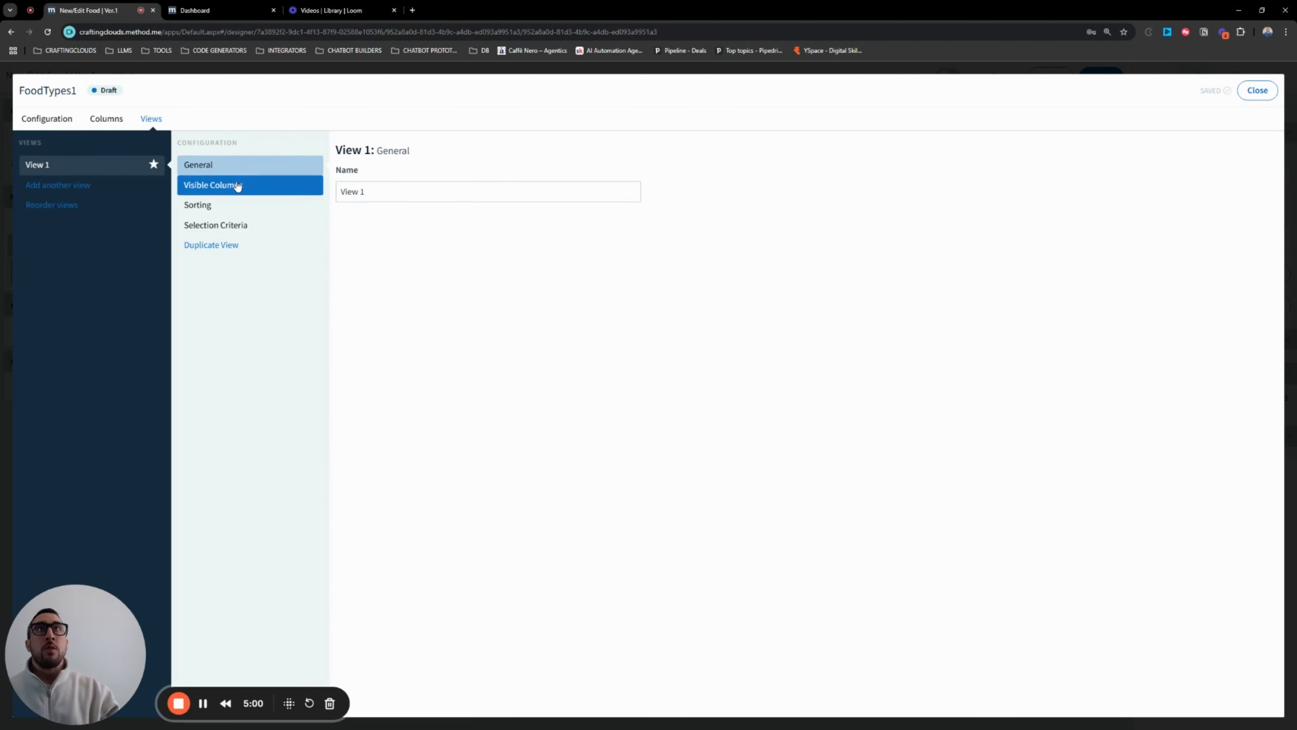
{"action": "left_click", "coordinate": [238, 185]}
{"action": "left_click", "coordinate": [225, 205]}
{"action": "left_click", "coordinate": [246, 226]}
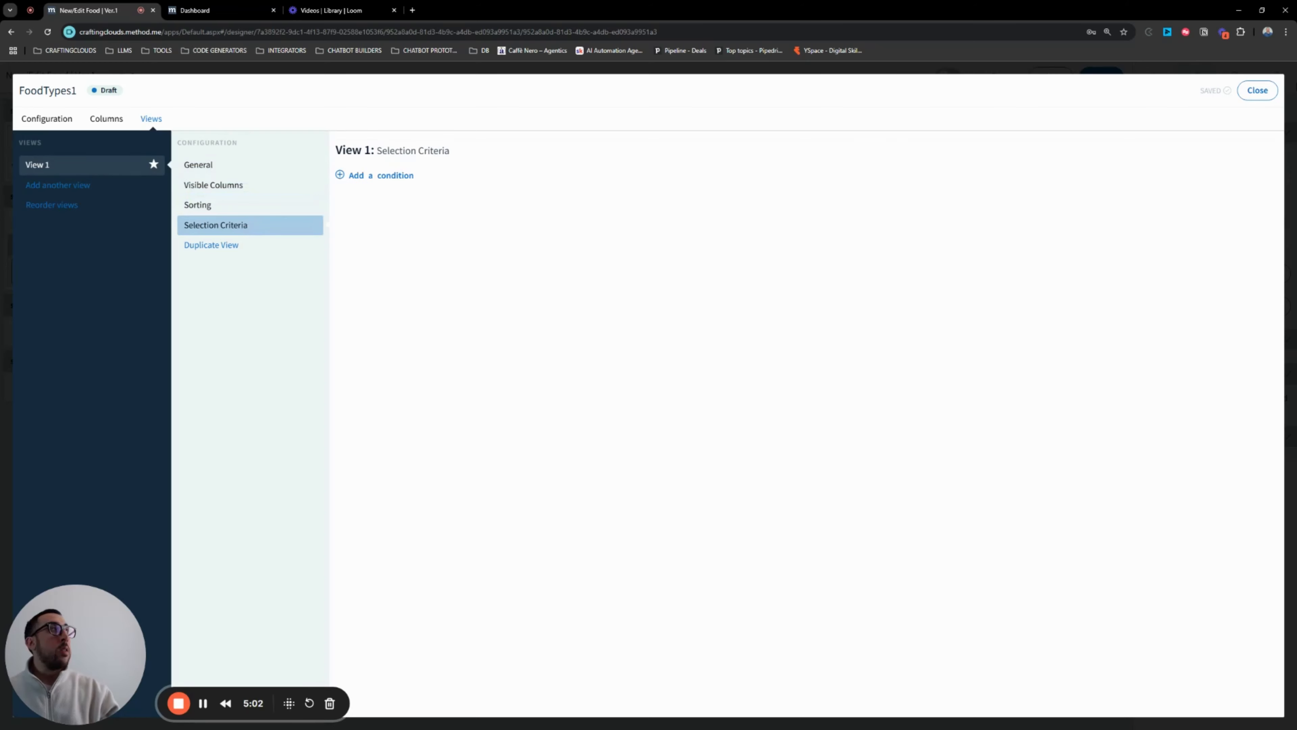
{"action": "left_click", "coordinate": [1257, 91]}
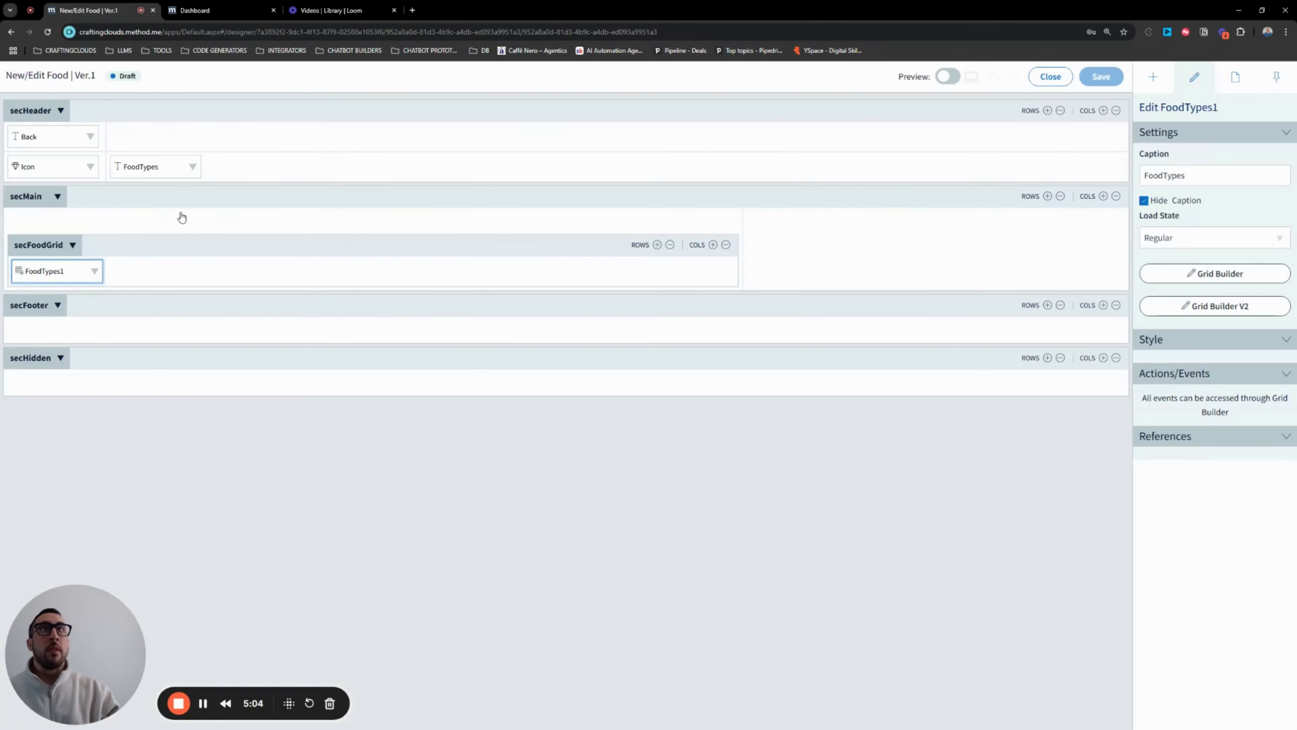
- Set the column width of the secMain cell containing secFoodGrid to 30%
{"action": "left_click", "coordinate": [233, 229]}
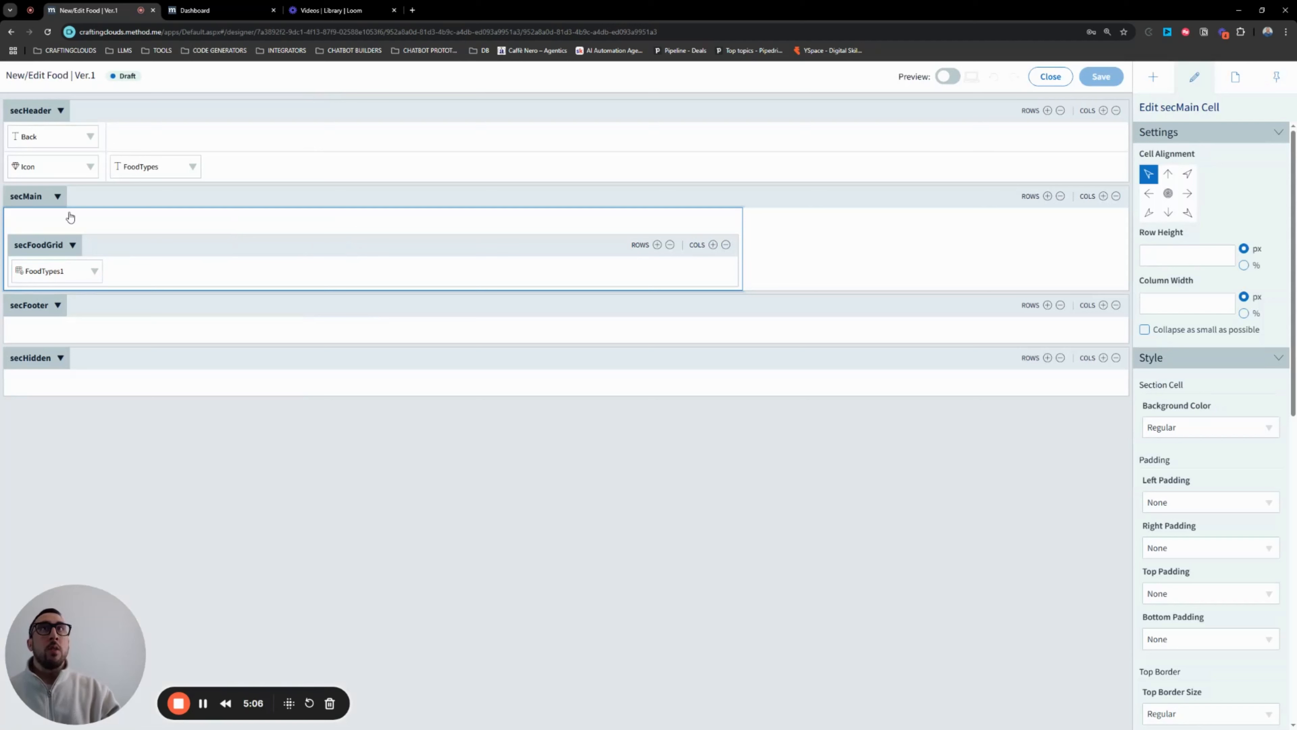
{"action": "left_click", "coordinate": [1244, 312]}
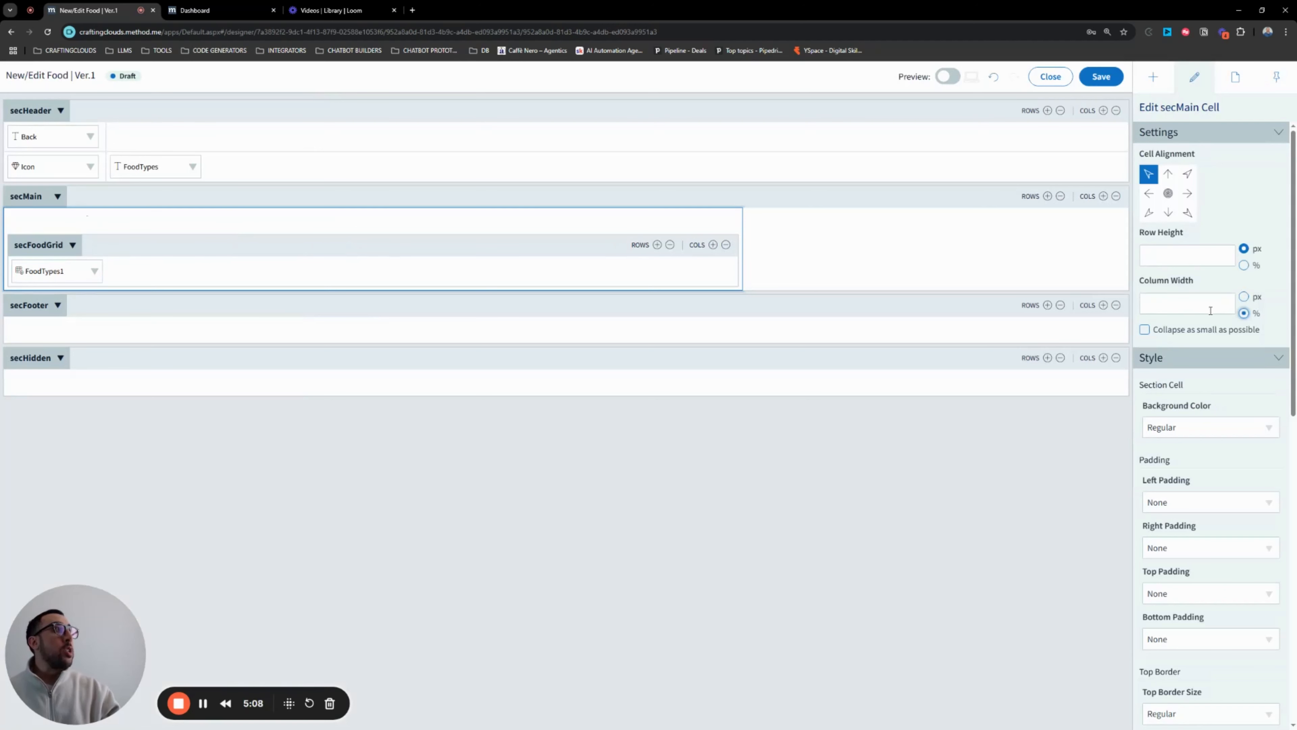
{"action": "left_click", "coordinate": [1225, 309]}
{"action": "type", "text": "3"}
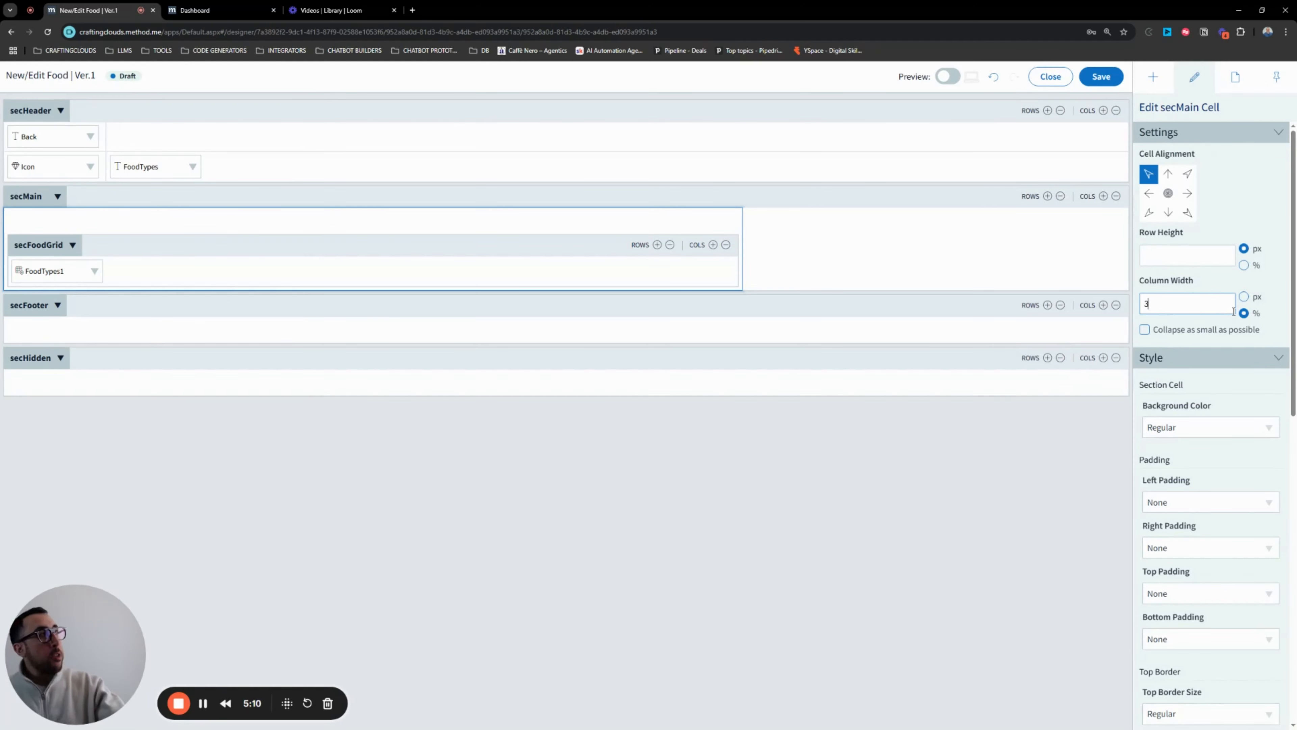
{"action": "type", "text": "0"}
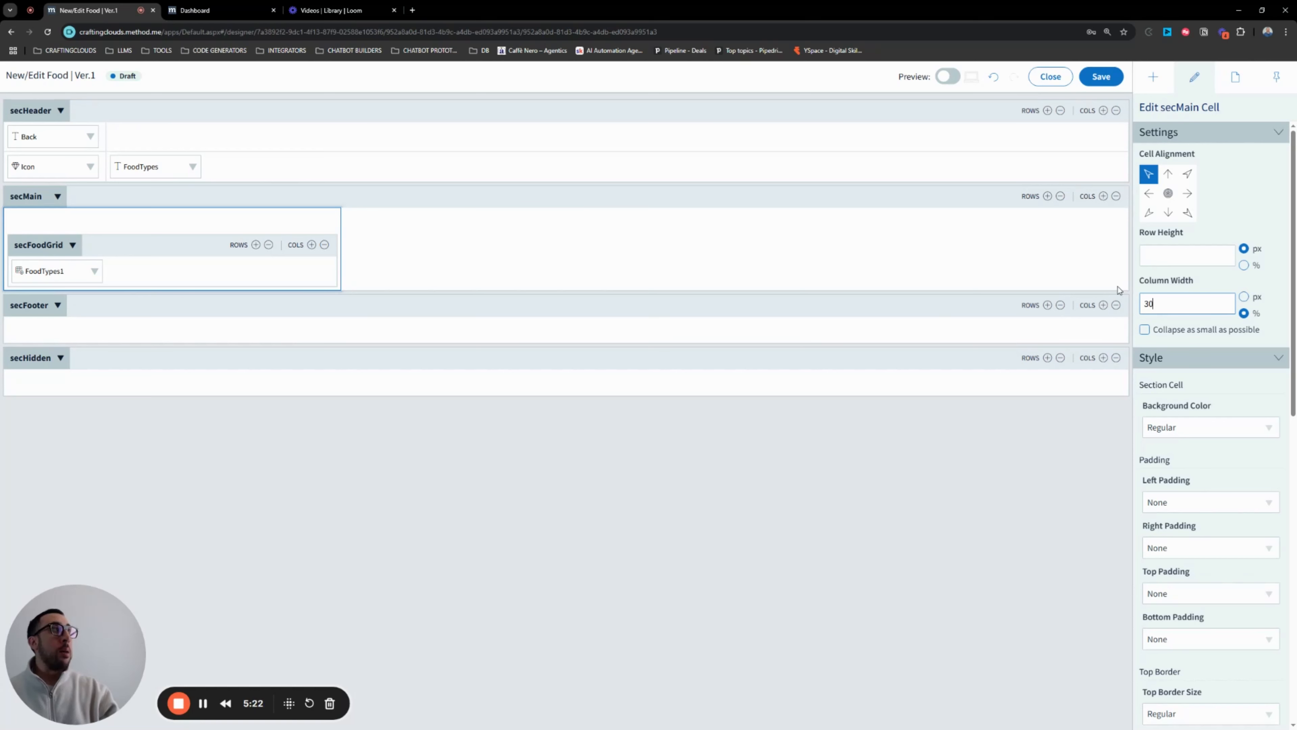
- Save the screen design, close the designer, and add an empty food row to the live Food Types grid
{"action": "left_click", "coordinate": [138, 307]}
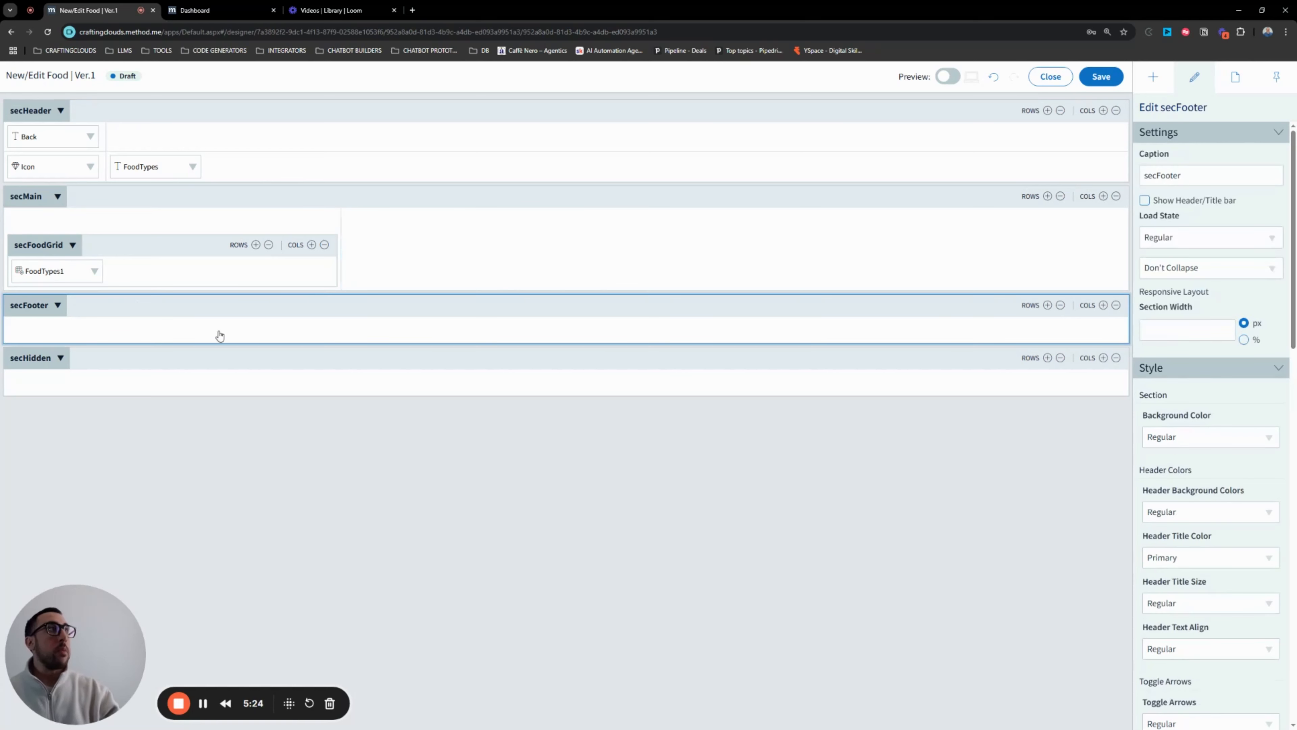
{"action": "left_click", "coordinate": [1101, 77]}
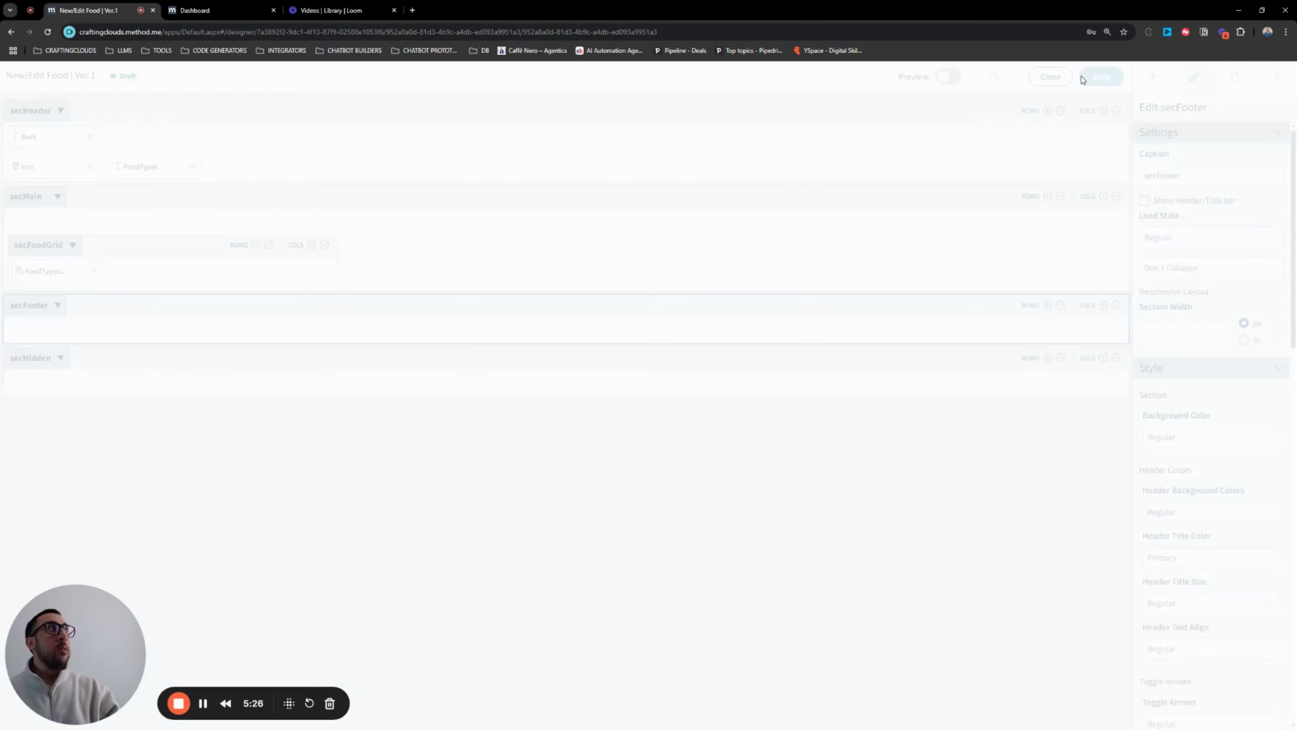
{"action": "left_click", "coordinate": [1053, 78]}
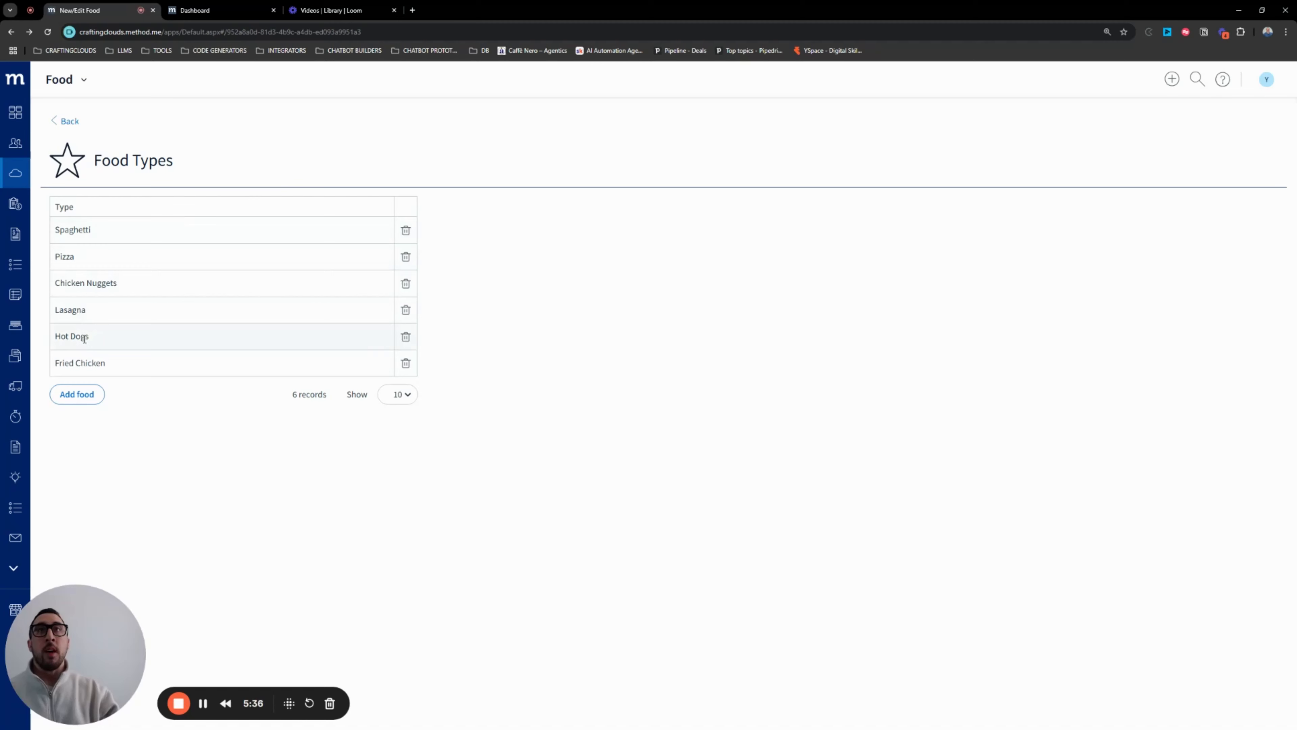
{"action": "left_click", "coordinate": [79, 404]}
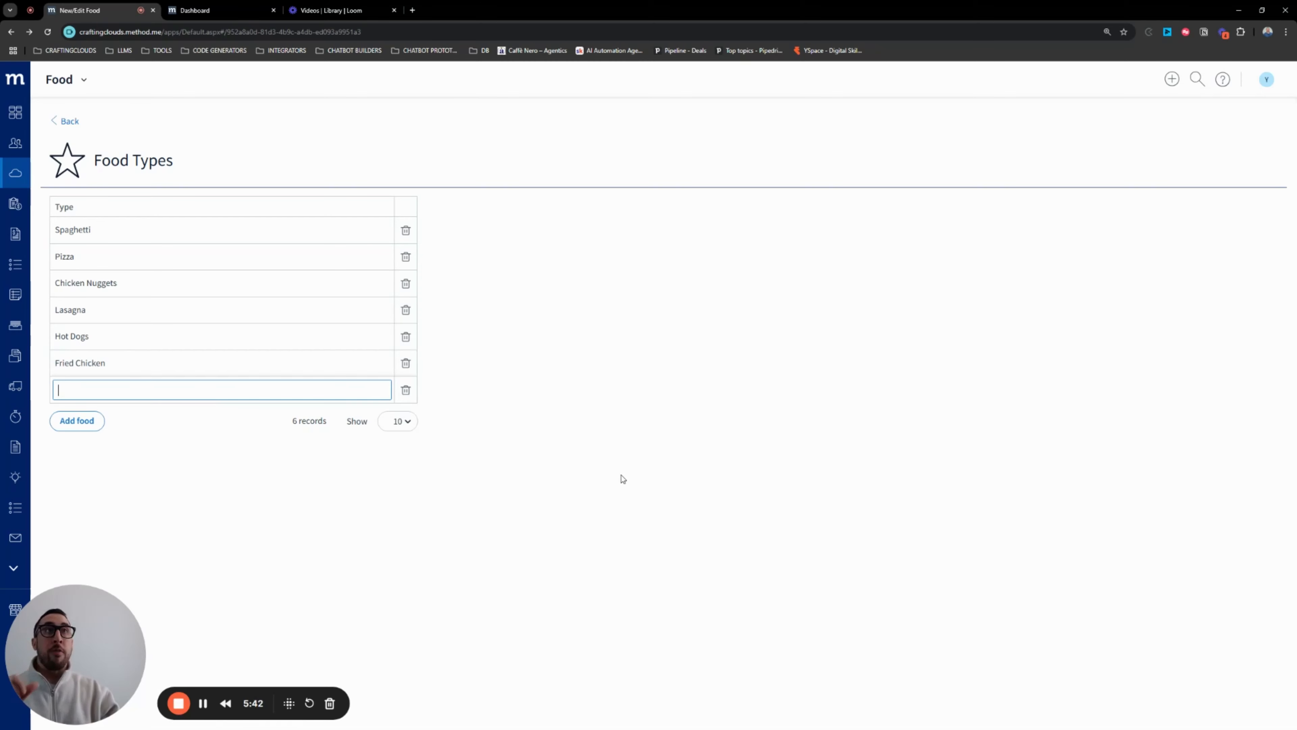
- Reopen the screen in the designer and give secFooter a 1px solid top border in the Navigation color
{"action": "left_click", "coordinate": [83, 79]}
{"action": "left_click", "coordinate": [77, 127]}
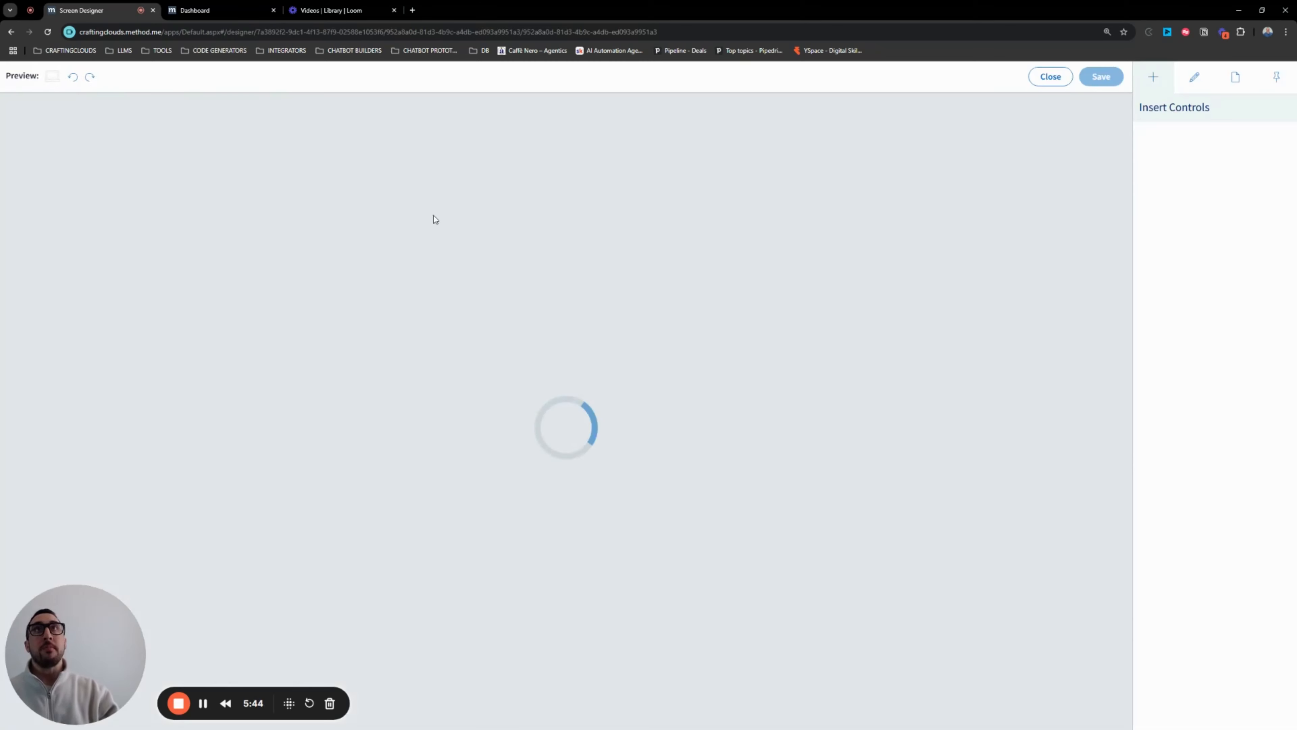
{"action": "left_click", "coordinate": [196, 304]}
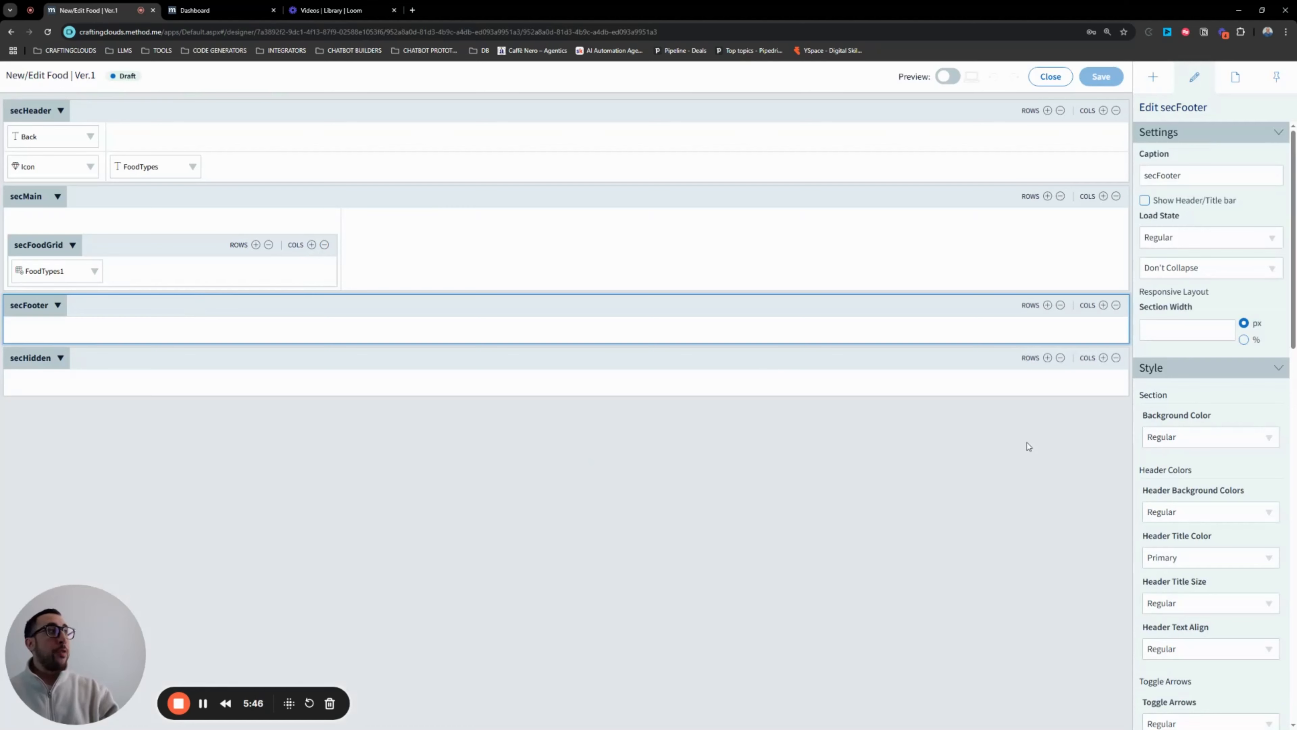
{"action": "scroll", "coordinate": [1229, 493], "scroll_direction": "down", "scroll_amount": 10}
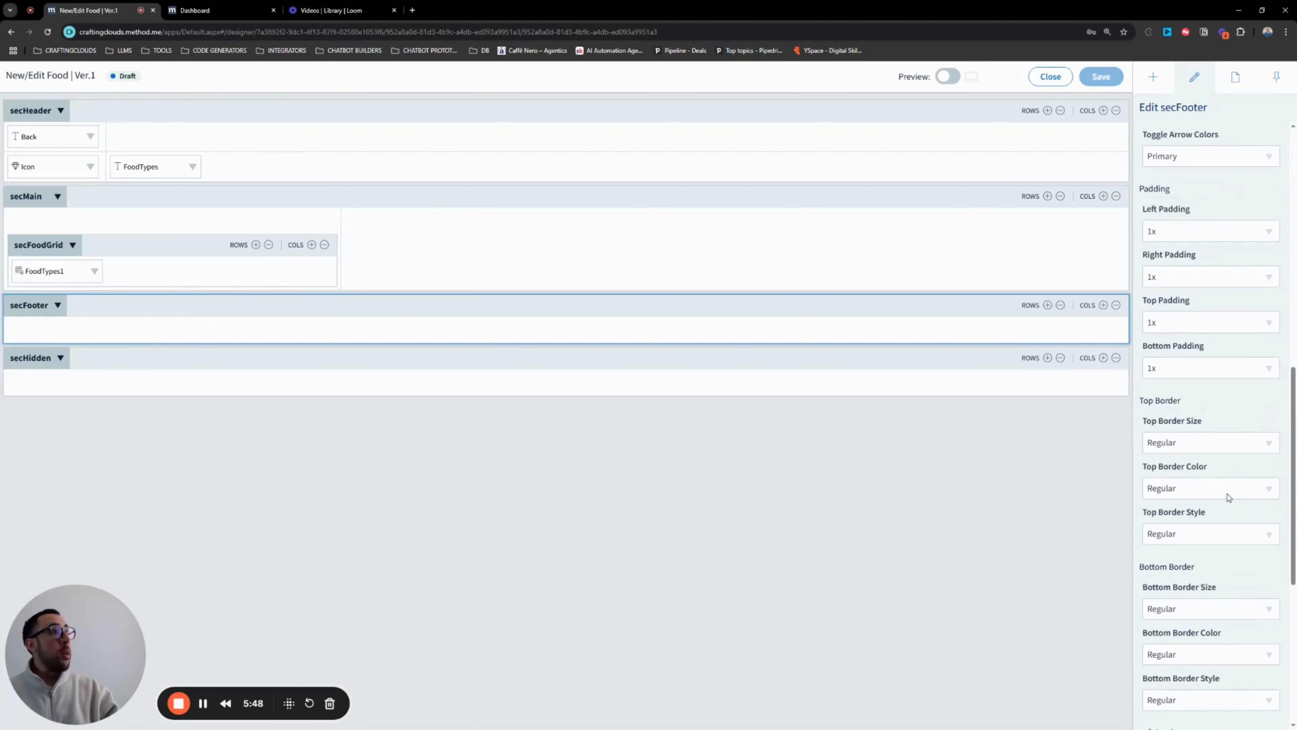
{"action": "left_click", "coordinate": [1187, 444]}
{"action": "left_click", "coordinate": [1165, 508]}
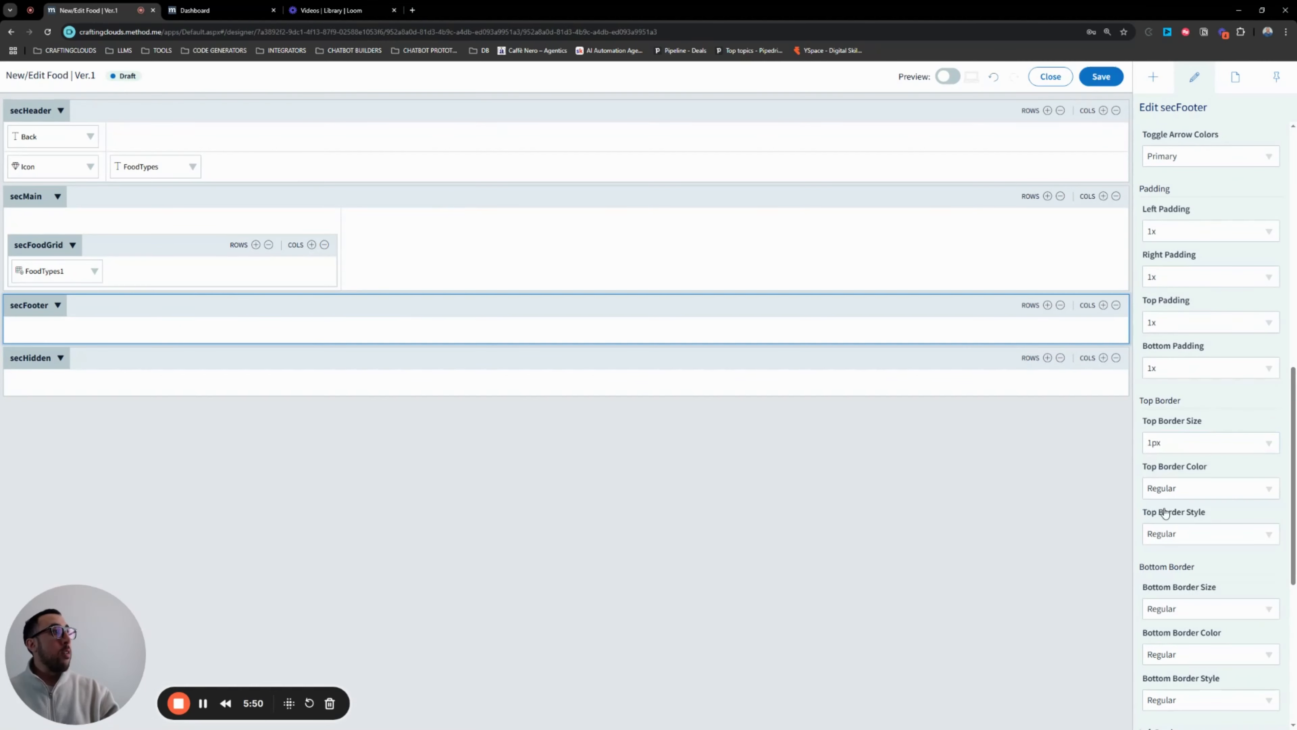
{"action": "left_click", "coordinate": [1177, 491]}
{"action": "left_click", "coordinate": [1188, 534]}
{"action": "left_click", "coordinate": [1186, 534]}
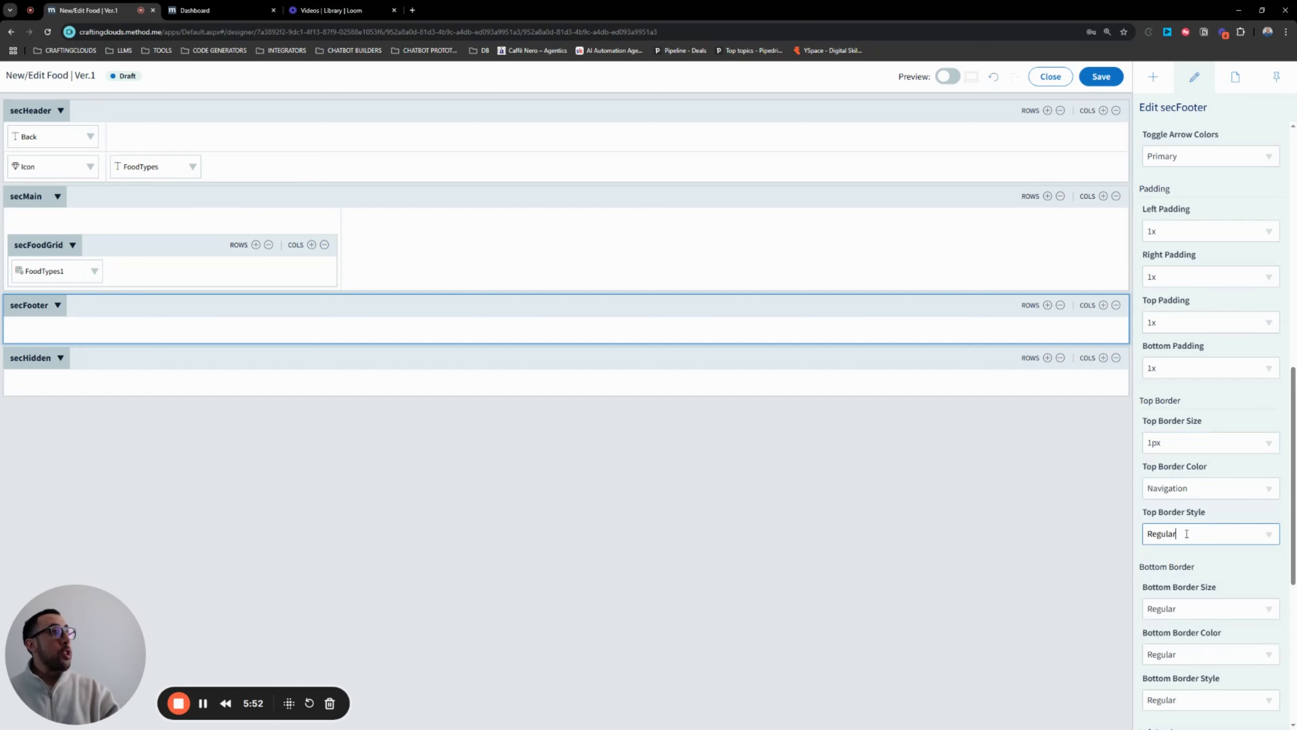
{"action": "left_click", "coordinate": [1166, 618]}
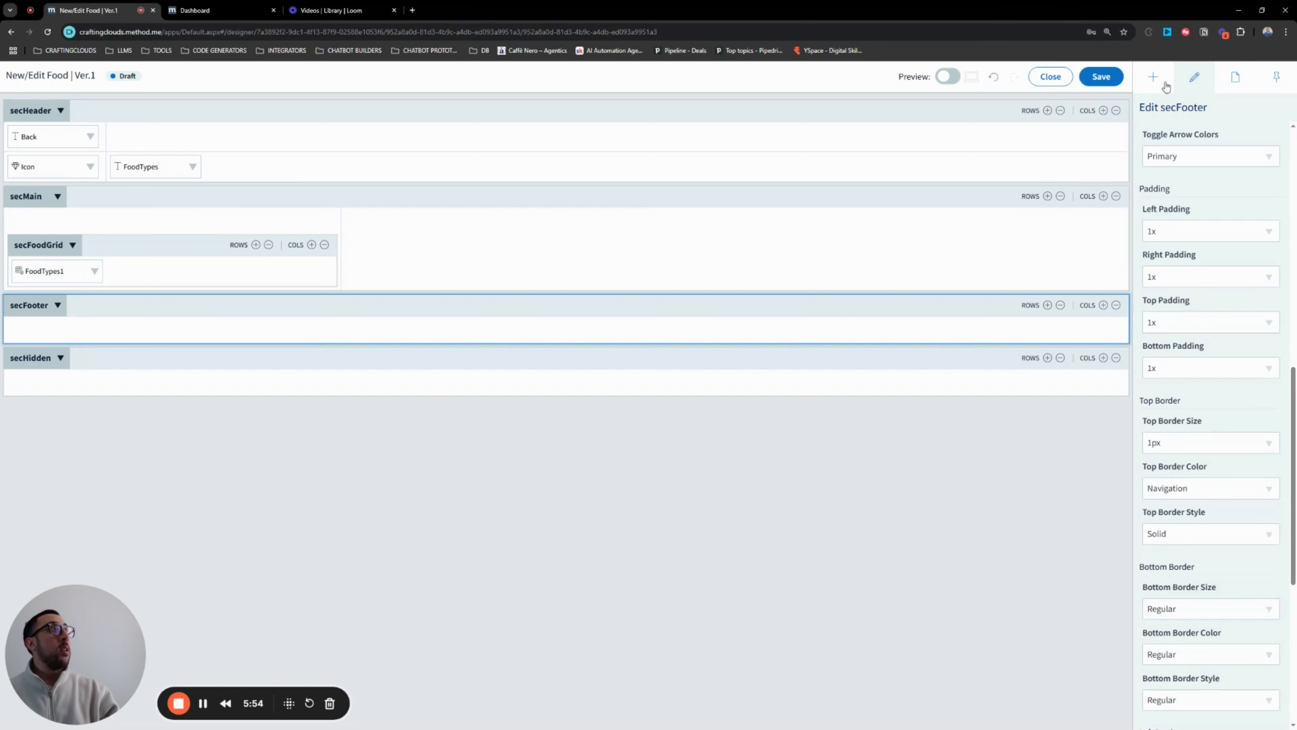
- Add a Button control to secFooter and align its cell's contents to the top right
{"action": "left_click", "coordinate": [1154, 79]}
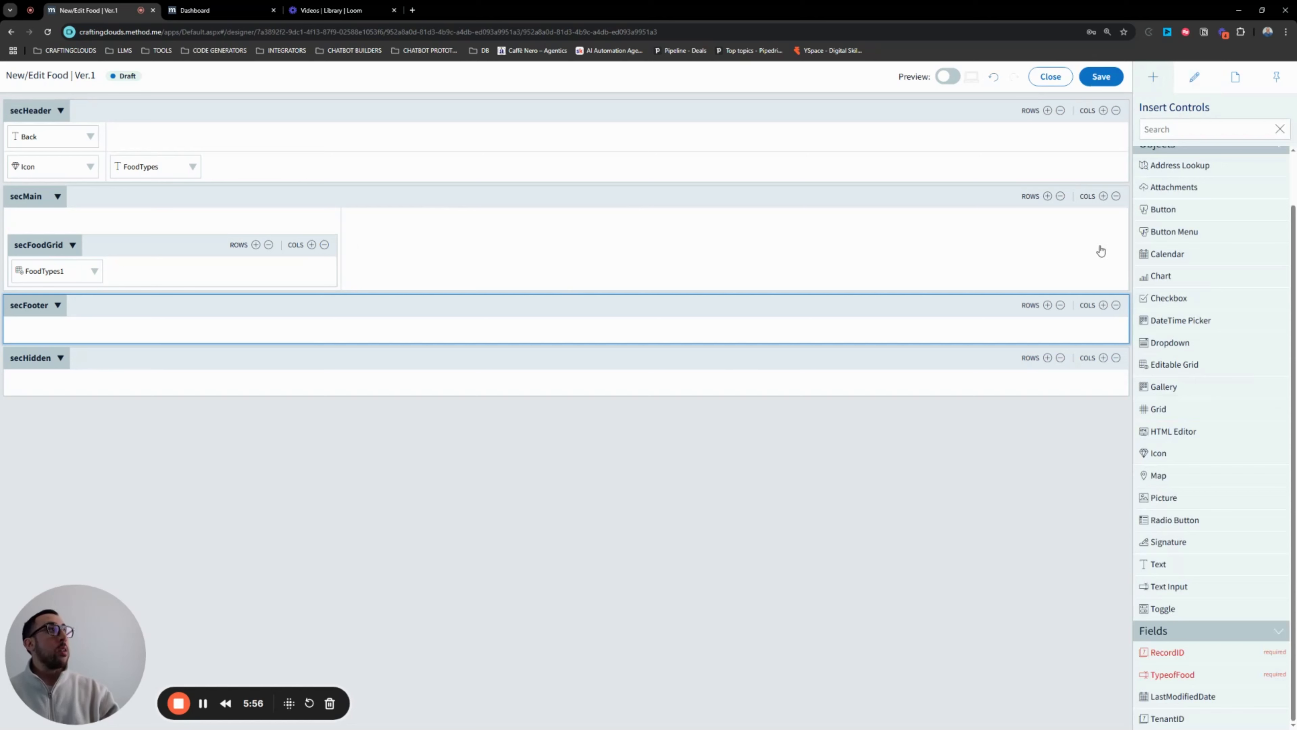
{"action": "scroll", "coordinate": [1218, 422], "scroll_direction": "up", "scroll_amount": 2}
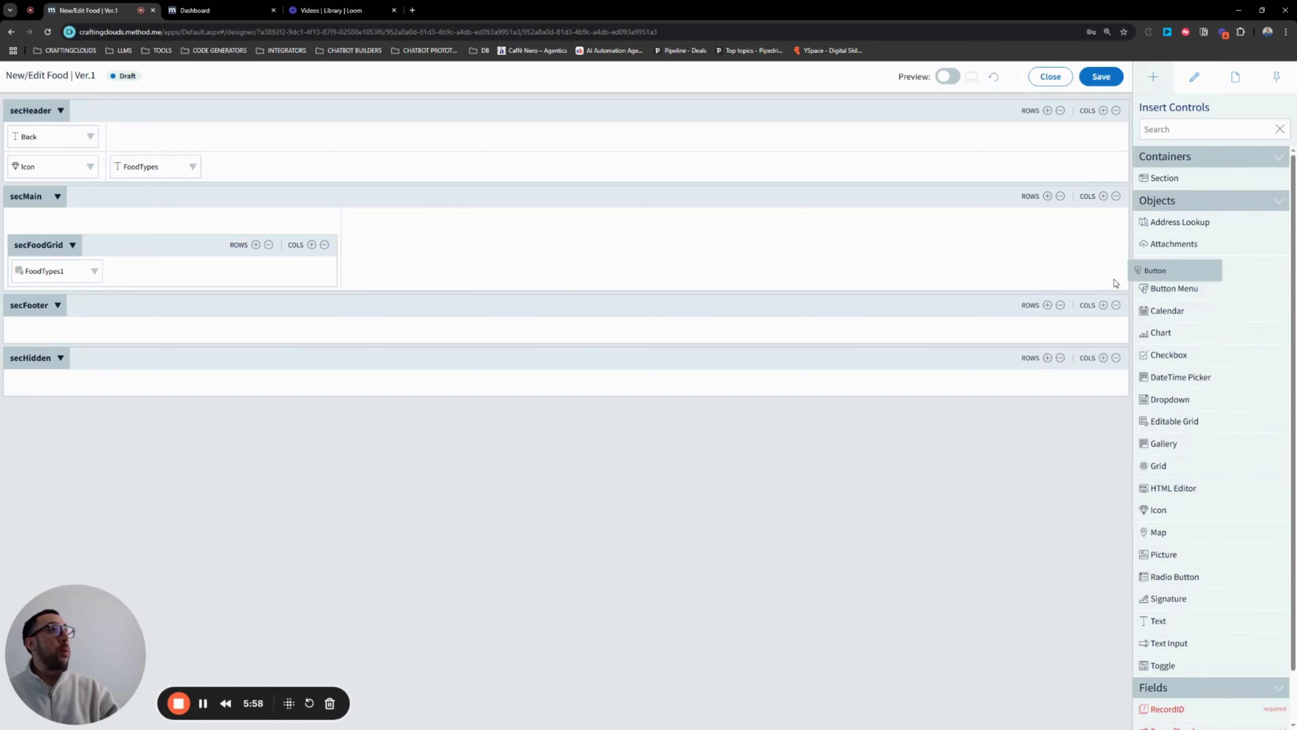
{"action": "left_click_drag", "start_coordinate": [1165, 266], "coordinate": [333, 341]}
{"action": "left_click", "coordinate": [356, 339]}
{"action": "left_click", "coordinate": [1274, 111]}
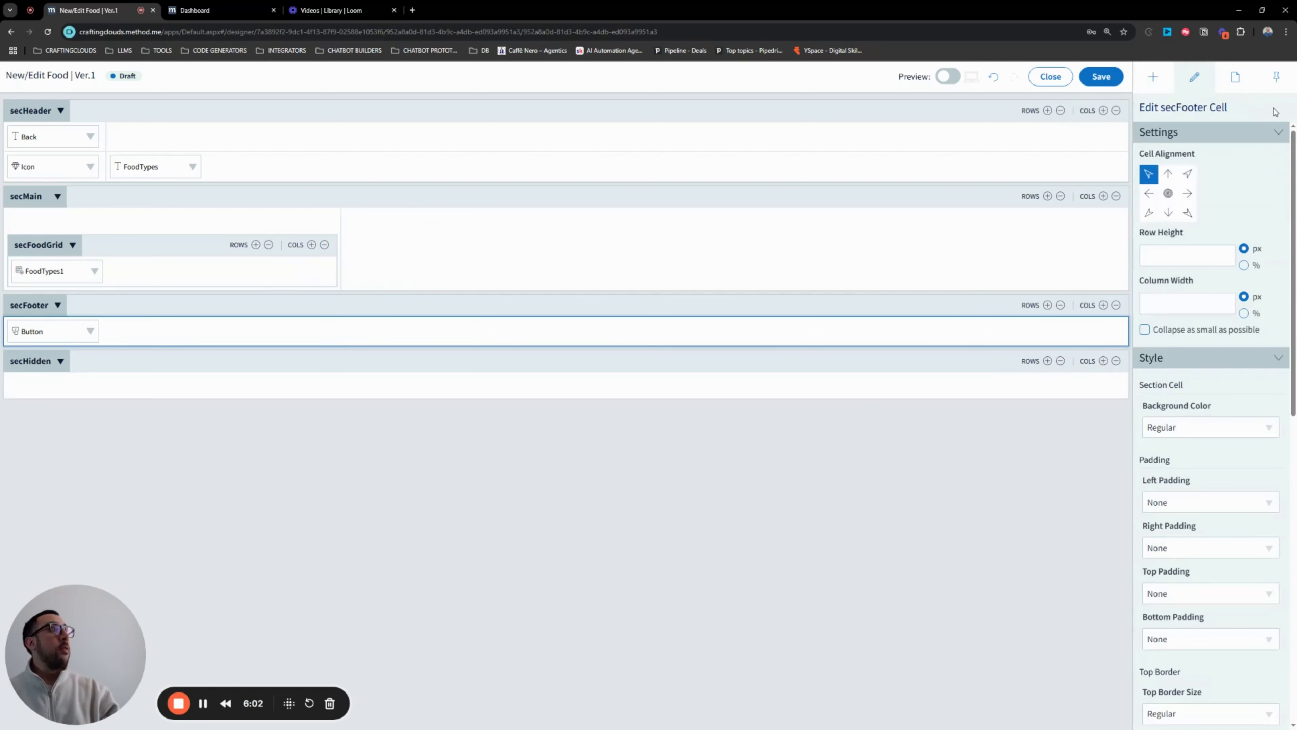
{"action": "left_click", "coordinate": [1187, 175]}
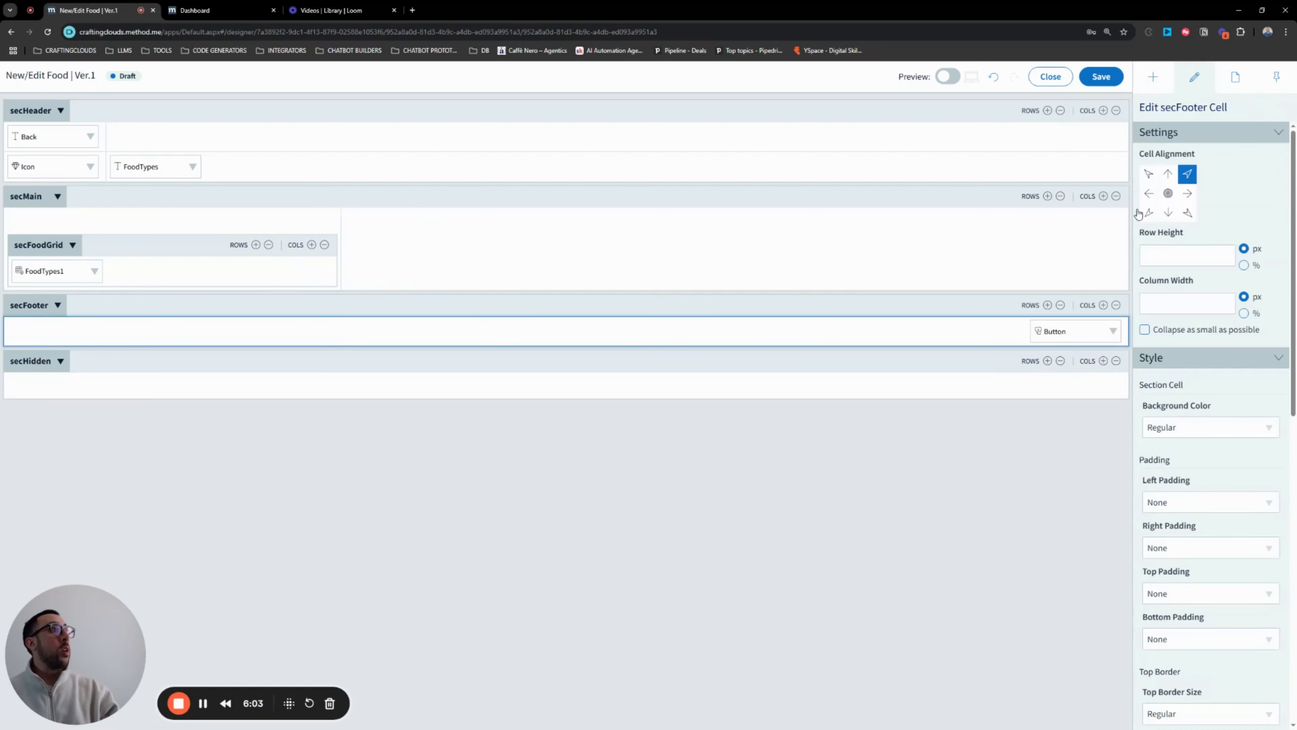
- Set the footer button's text to "Save" and its background color to Primary
{"action": "left_click", "coordinate": [1052, 330]}
{"action": "double_click", "coordinate": [1225, 181]}
{"action": "type", "text": "Save"}
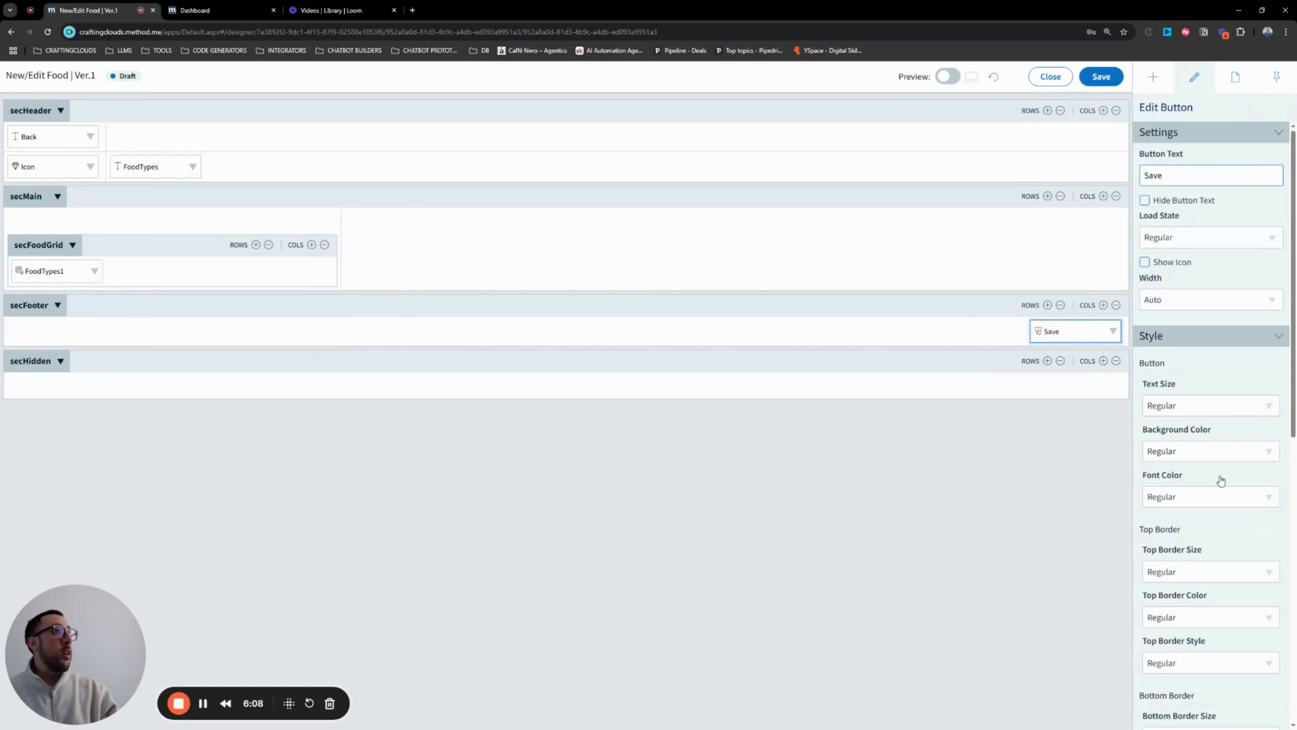
{"action": "left_click", "coordinate": [1263, 452]}
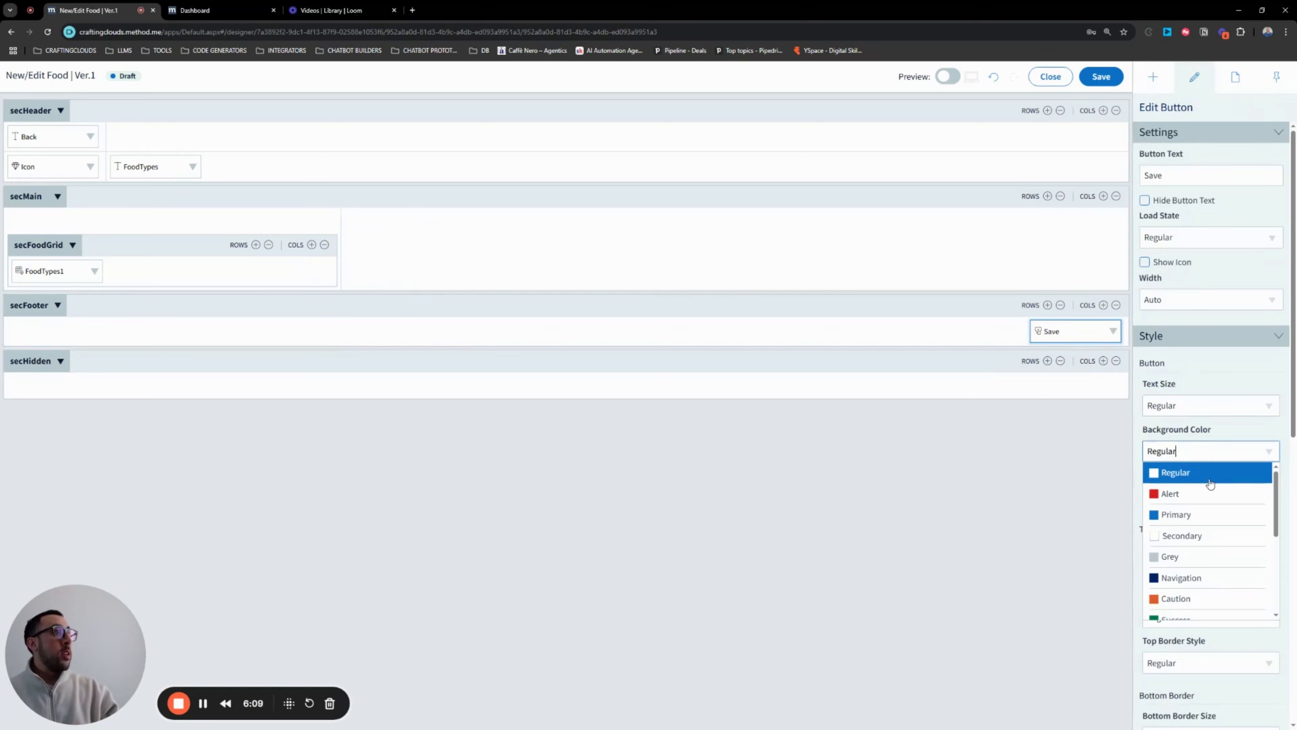
{"action": "left_click", "coordinate": [1201, 516]}
- Add a Save All action to the footer Save button's Click event and close the action set
{"action": "left_click", "coordinate": [1113, 332]}
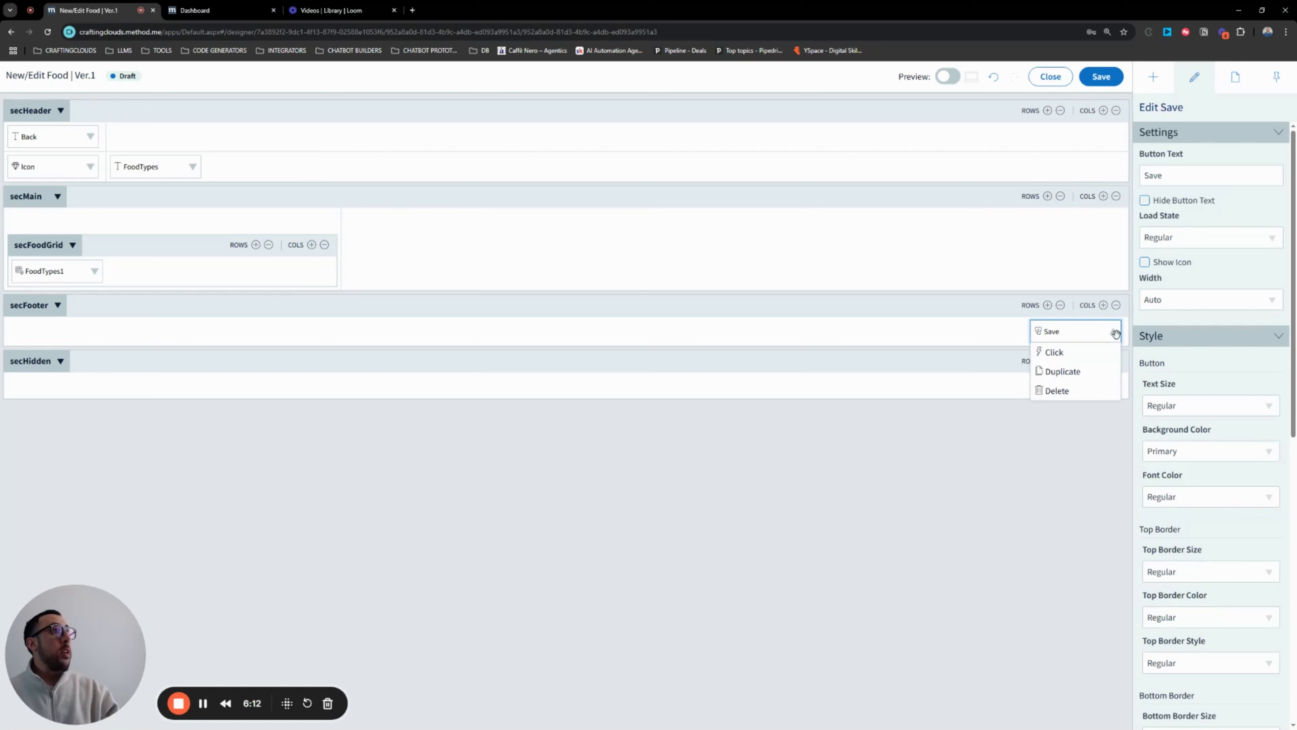
{"action": "left_click", "coordinate": [1083, 355]}
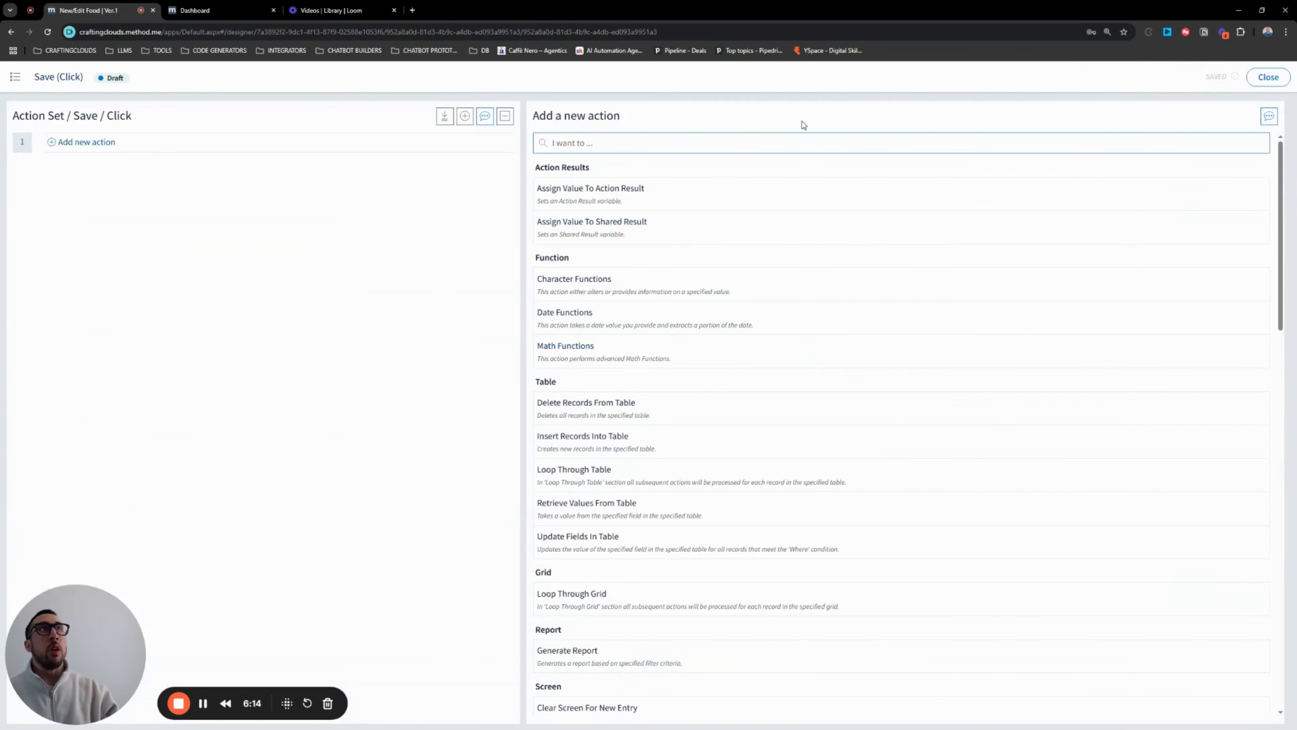
{"action": "left_click", "coordinate": [750, 142]}
{"action": "type", "text": "sav"}
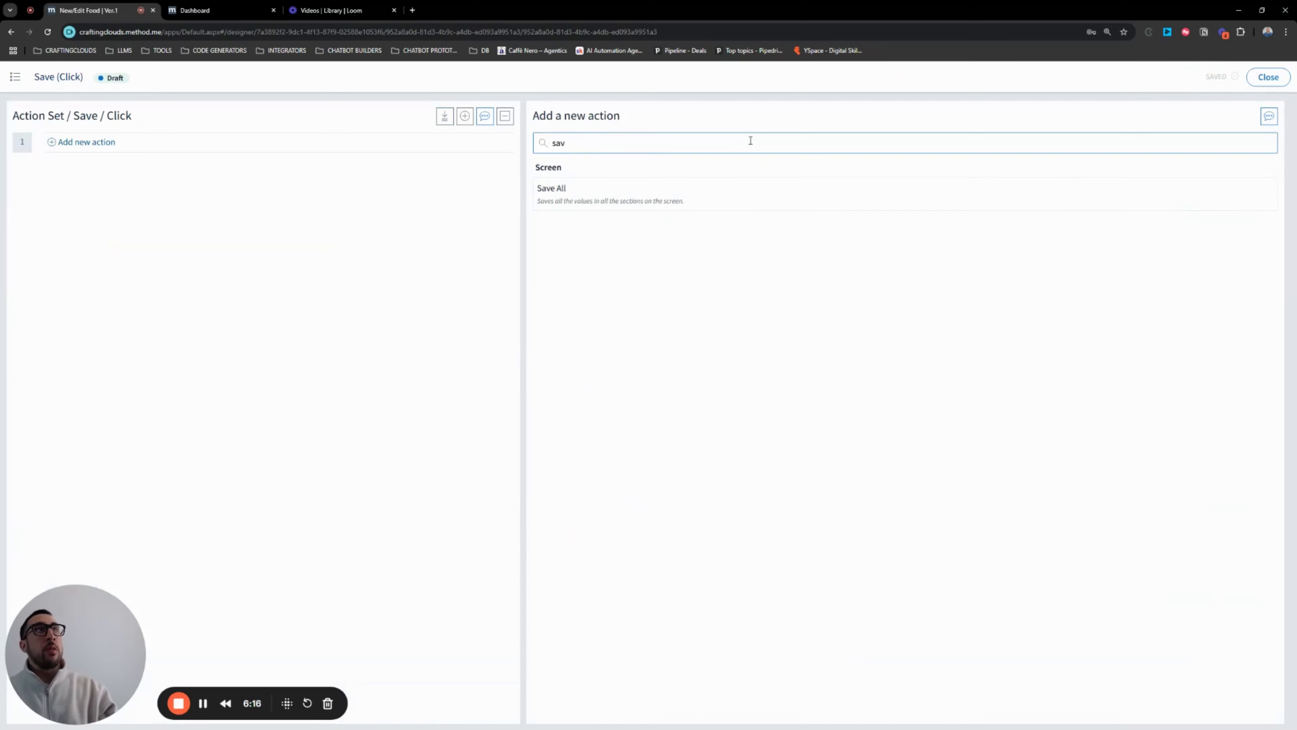
{"action": "left_click", "coordinate": [595, 193]}
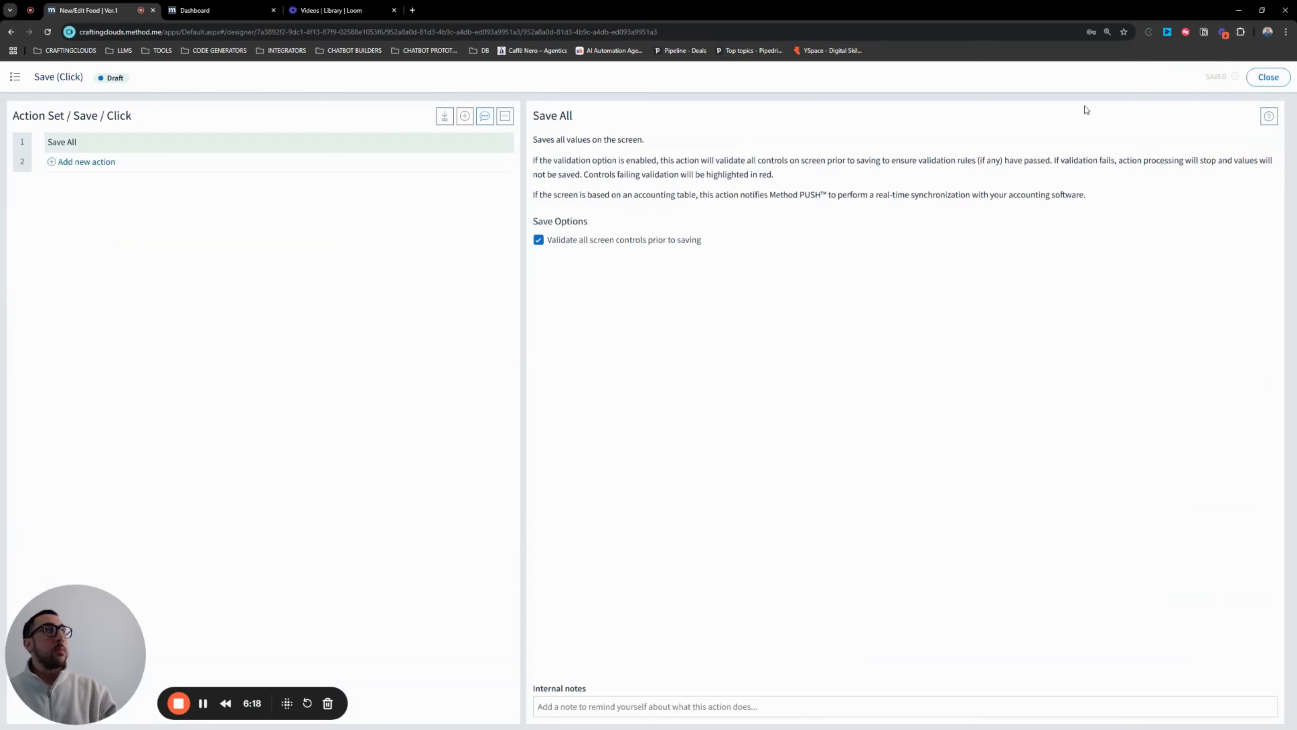
{"action": "left_click", "coordinate": [1268, 77]}
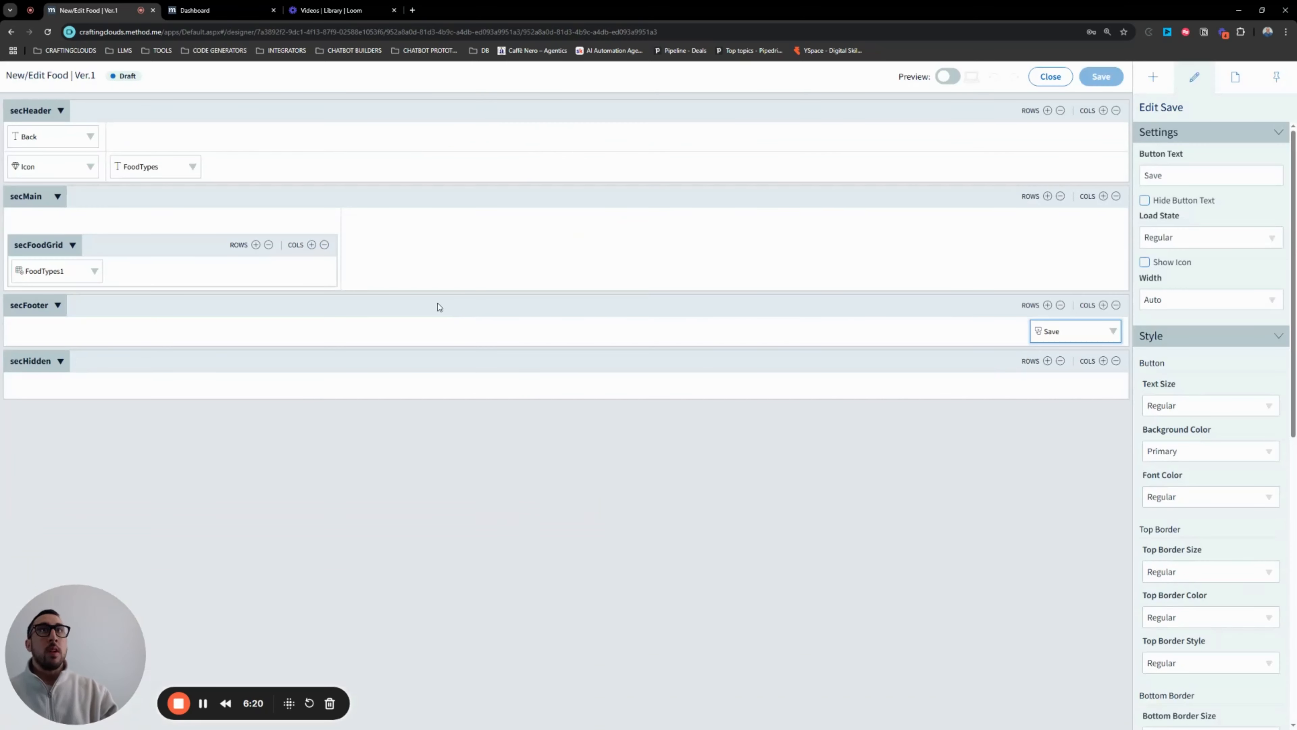
- Add a Text control to secHeader beside Back and align its cell's contents to the top right
{"action": "left_click", "coordinate": [772, 311]}
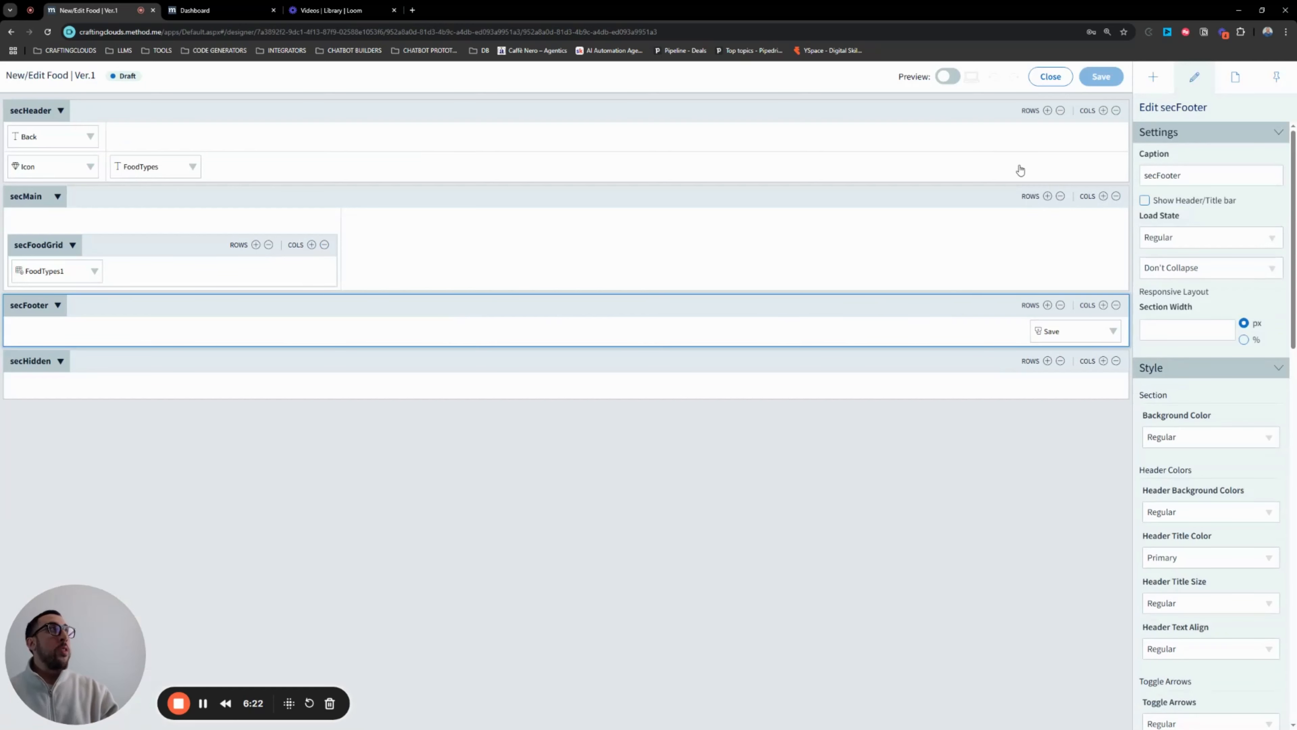
{"action": "left_click", "coordinate": [1153, 77]}
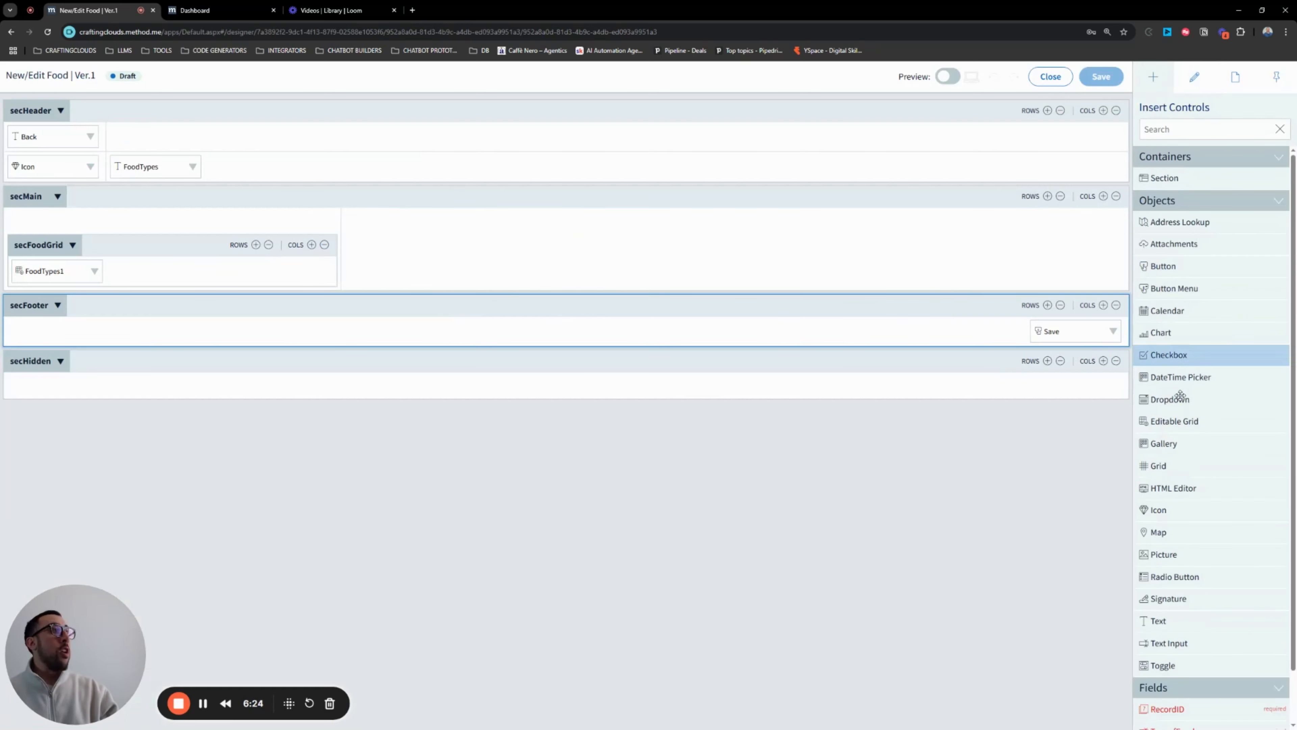
{"action": "left_click_drag", "start_coordinate": [1158, 619], "coordinate": [368, 147]}
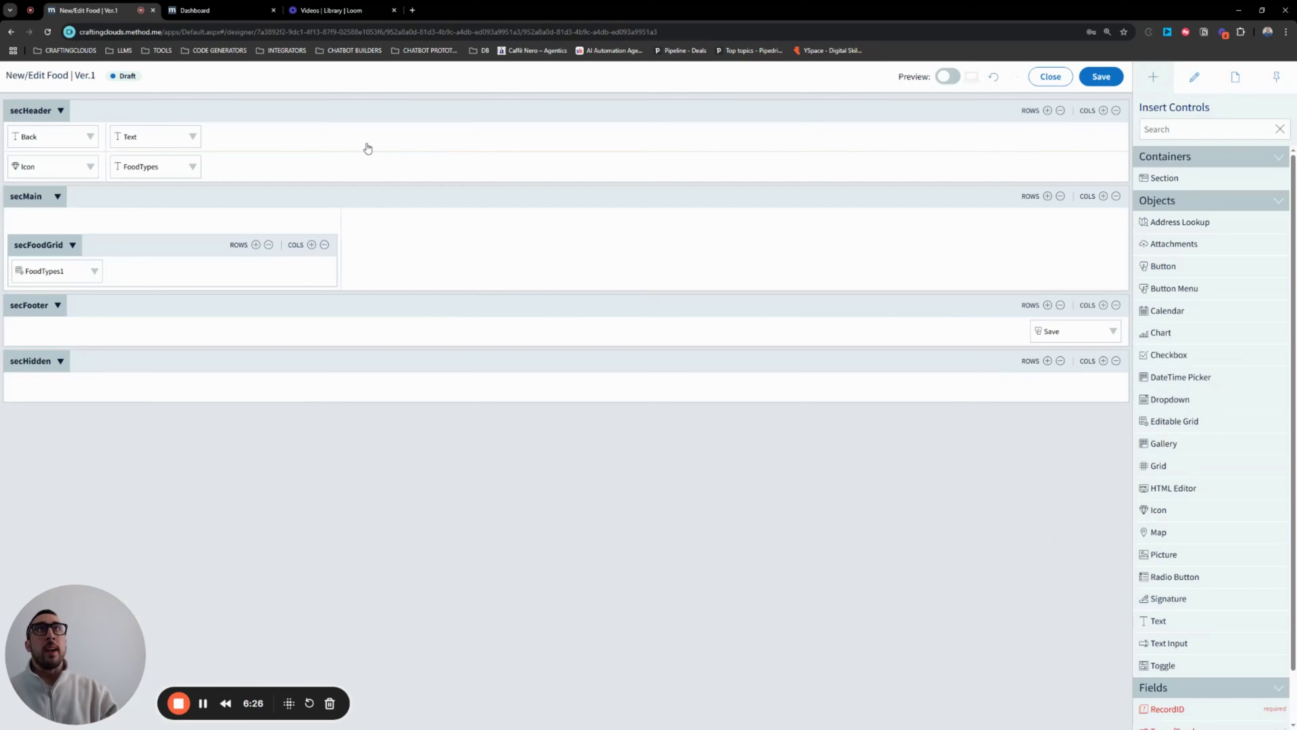
{"action": "left_click", "coordinate": [368, 148]}
{"action": "left_click", "coordinate": [1185, 174]}
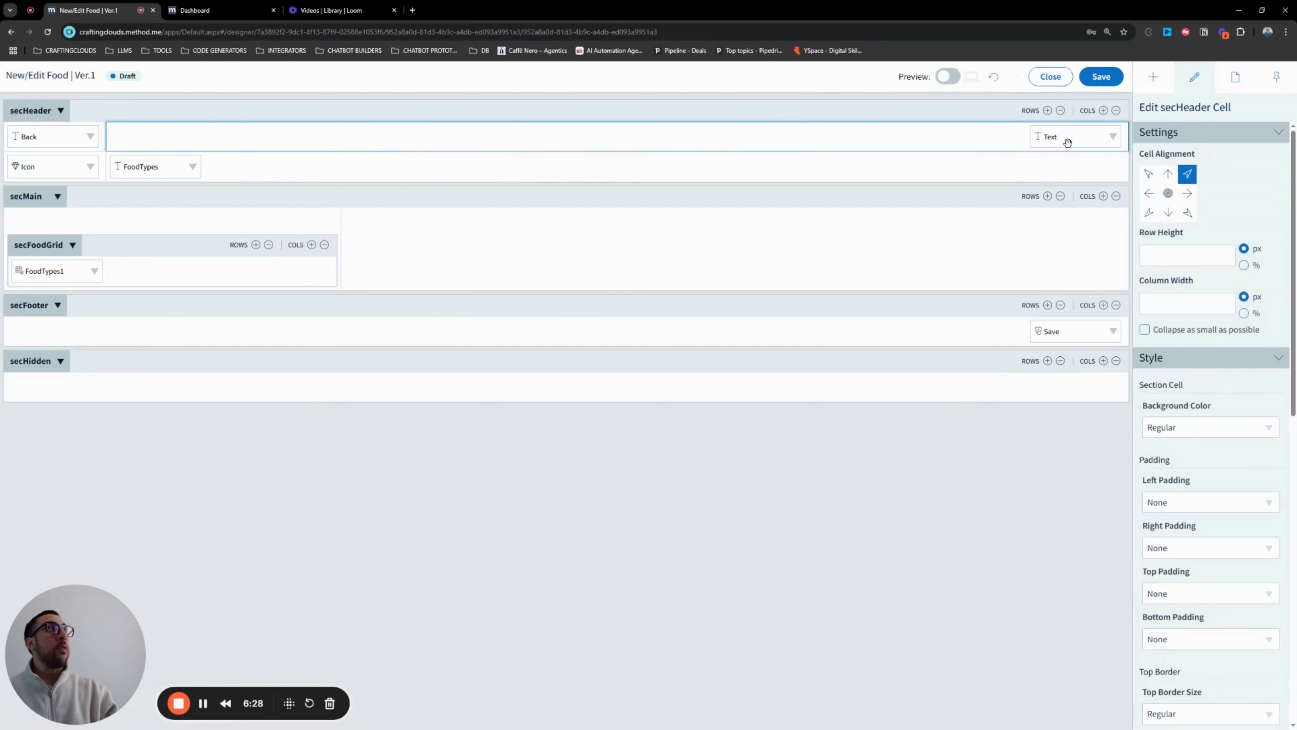
- Set the new header text control's text to "Save" and show the Save icon with it
{"action": "left_click", "coordinate": [1089, 138]}
{"action": "left_click", "coordinate": [1197, 177]}
{"action": "type", "text": "Save"}
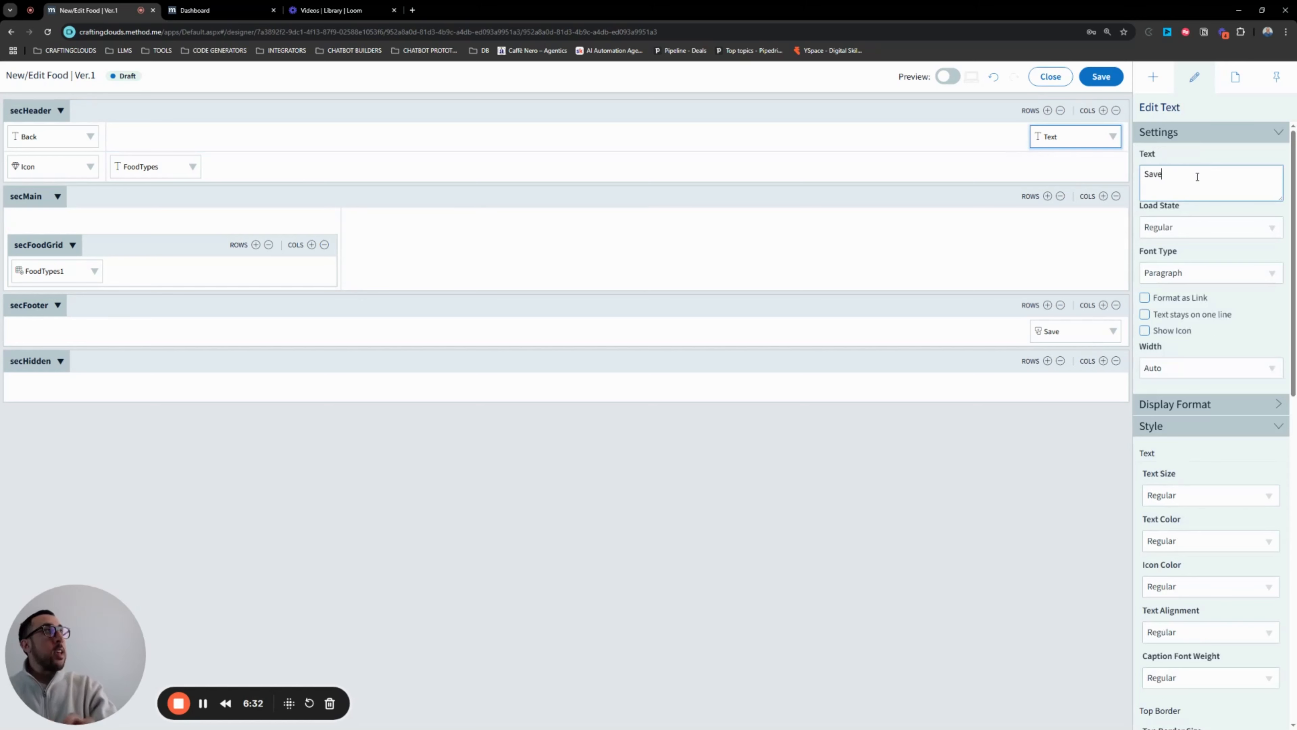
{"action": "left_click", "coordinate": [1144, 331]}
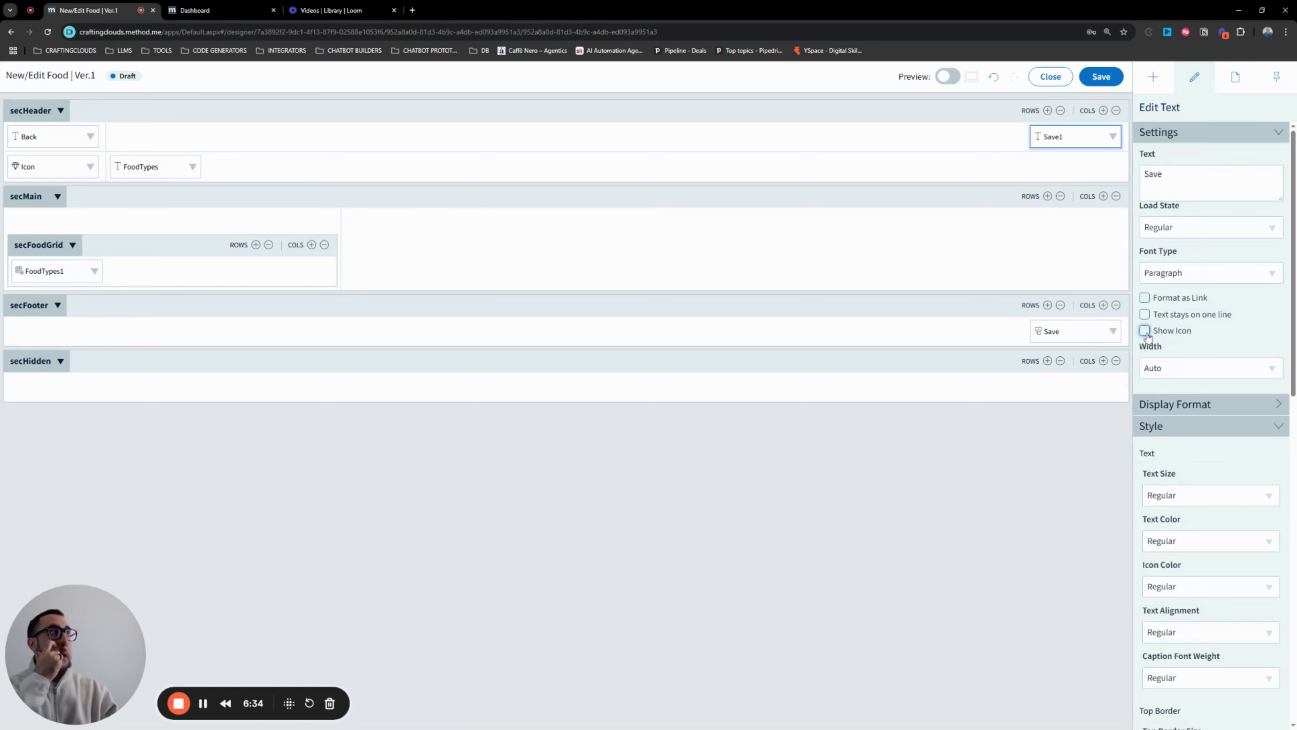
{"action": "left_click", "coordinate": [1189, 369]}
{"action": "type", "text": "save"}
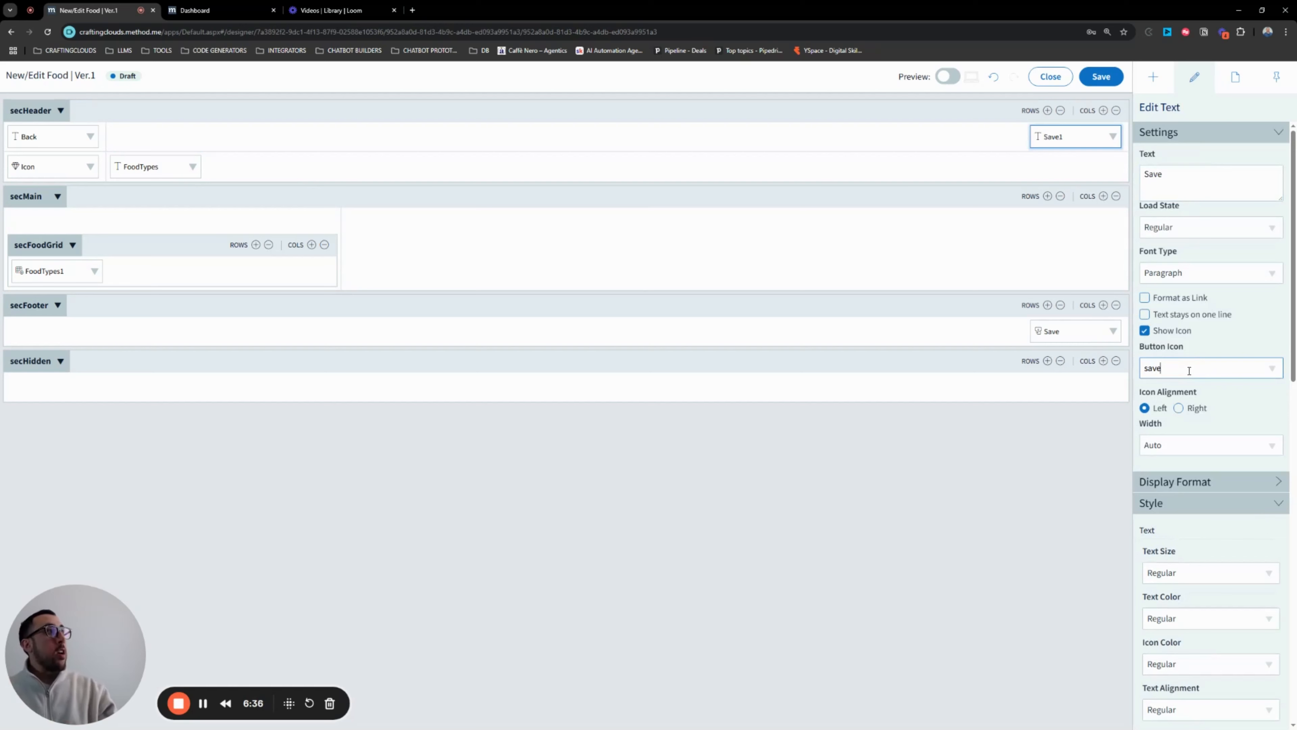
{"action": "left_click", "coordinate": [1188, 389]}
- Set the icon color of the header's Save text to Primary
{"action": "scroll", "coordinate": [1206, 485], "scroll_direction": "down", "scroll_amount": 4}
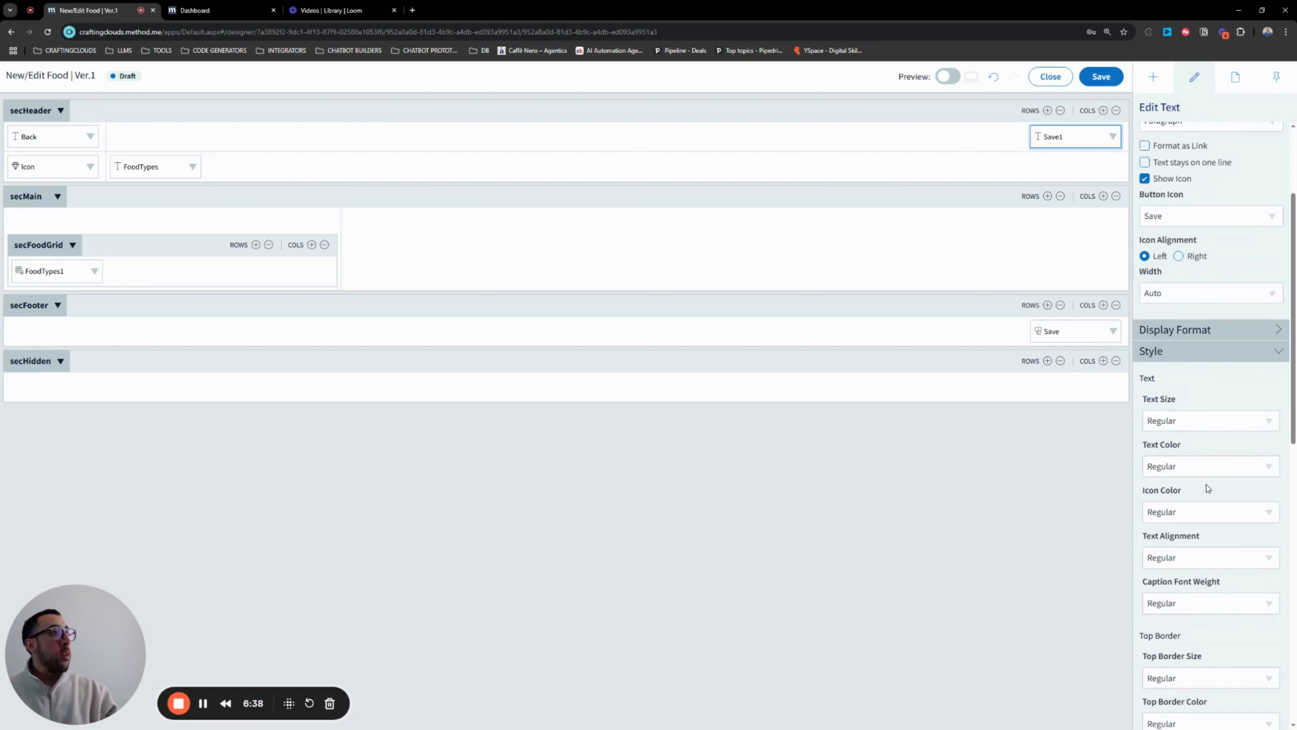
{"action": "left_click", "coordinate": [1245, 469]}
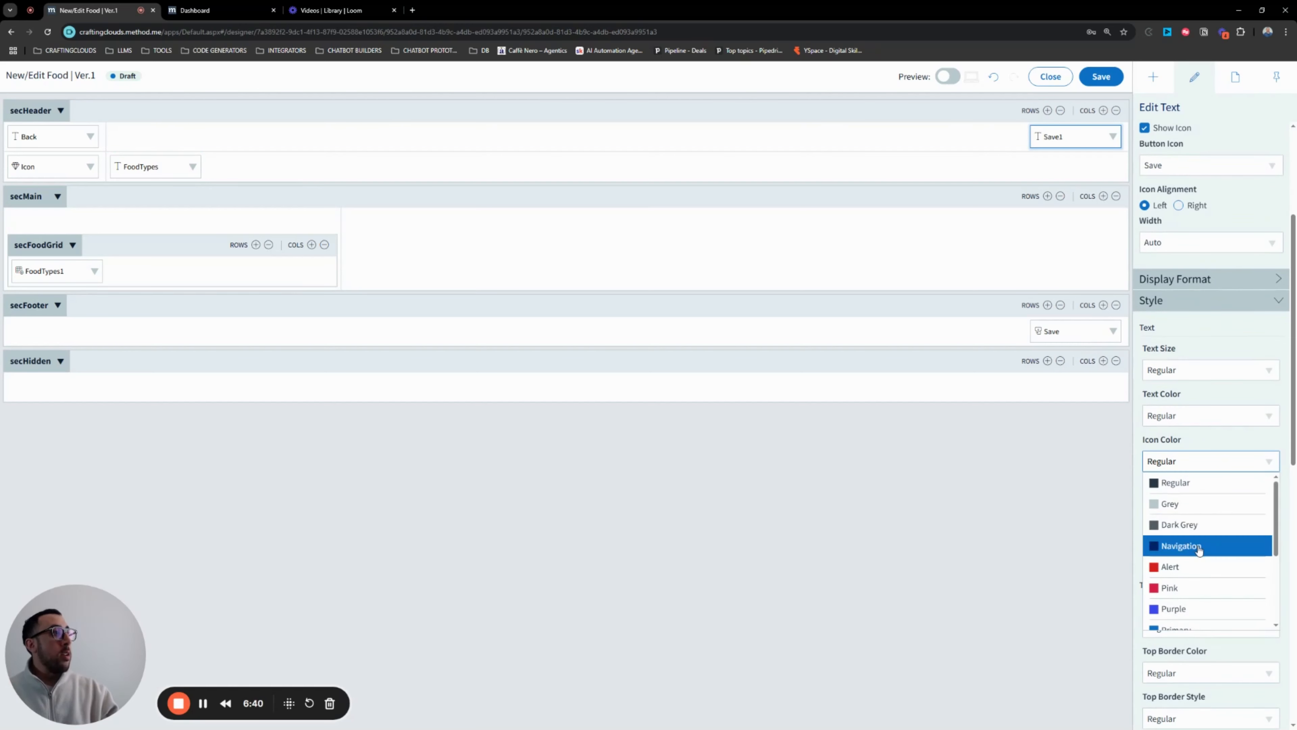
{"action": "scroll", "coordinate": [1200, 546], "scroll_direction": "down", "scroll_amount": 2}
{"action": "left_click", "coordinate": [1197, 528]}
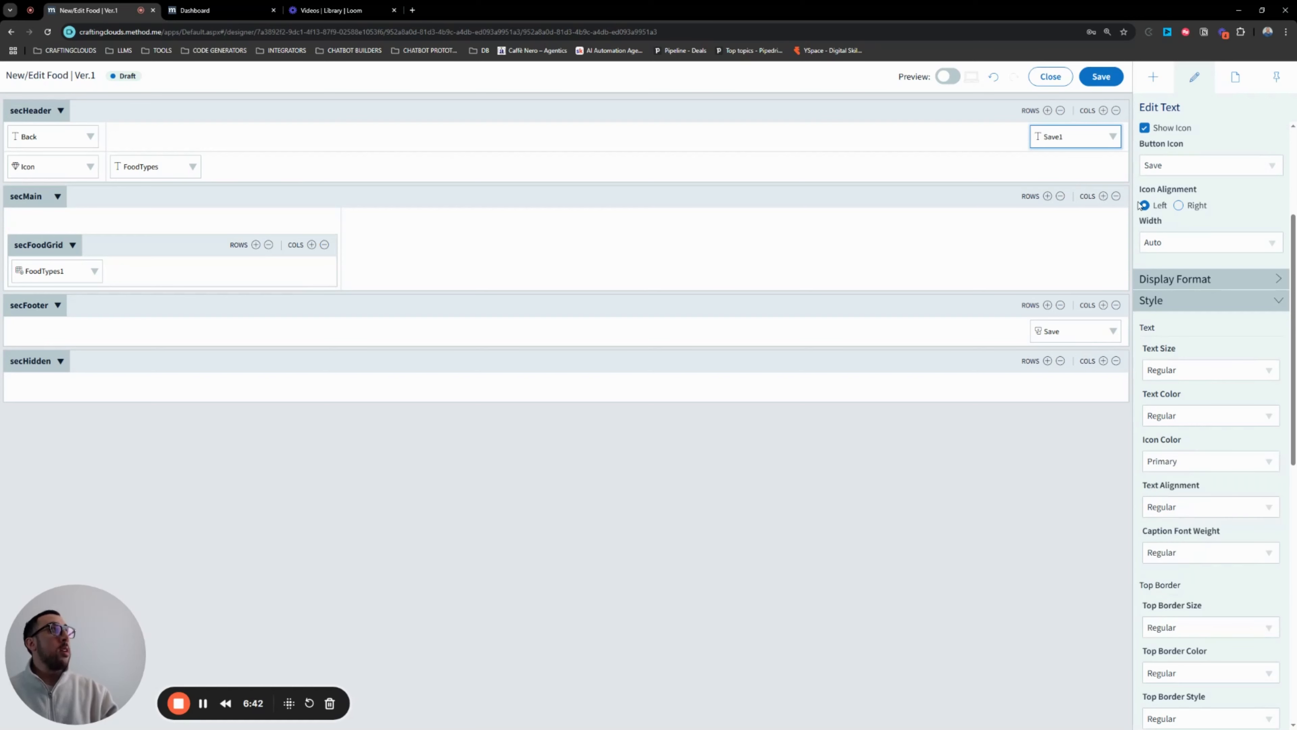
- Add a Call Routine action to the header Save text's Click event that runs the Save (Click) routine
{"action": "left_click", "coordinate": [1113, 136]}
{"action": "left_click", "coordinate": [1086, 162]}
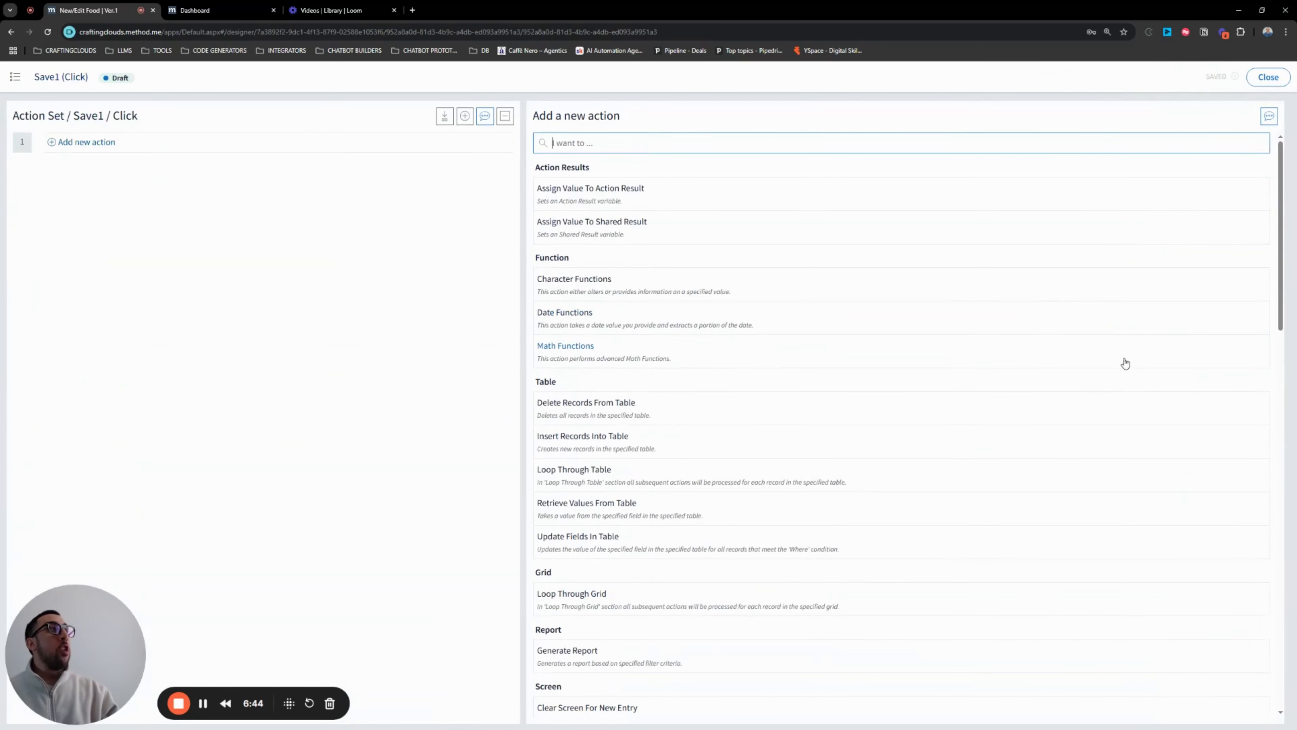
{"action": "type", "text": "call"}
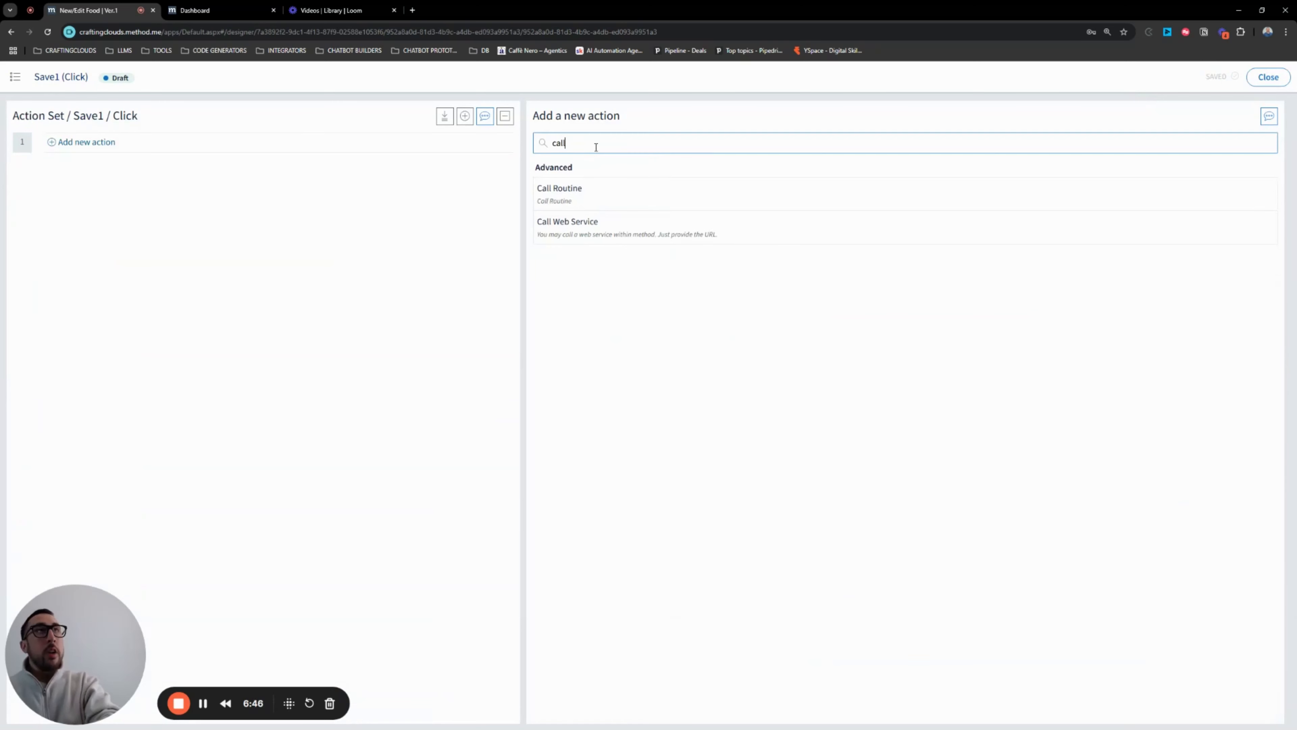
{"action": "left_click", "coordinate": [560, 197]}
{"action": "left_click", "coordinate": [850, 149]}
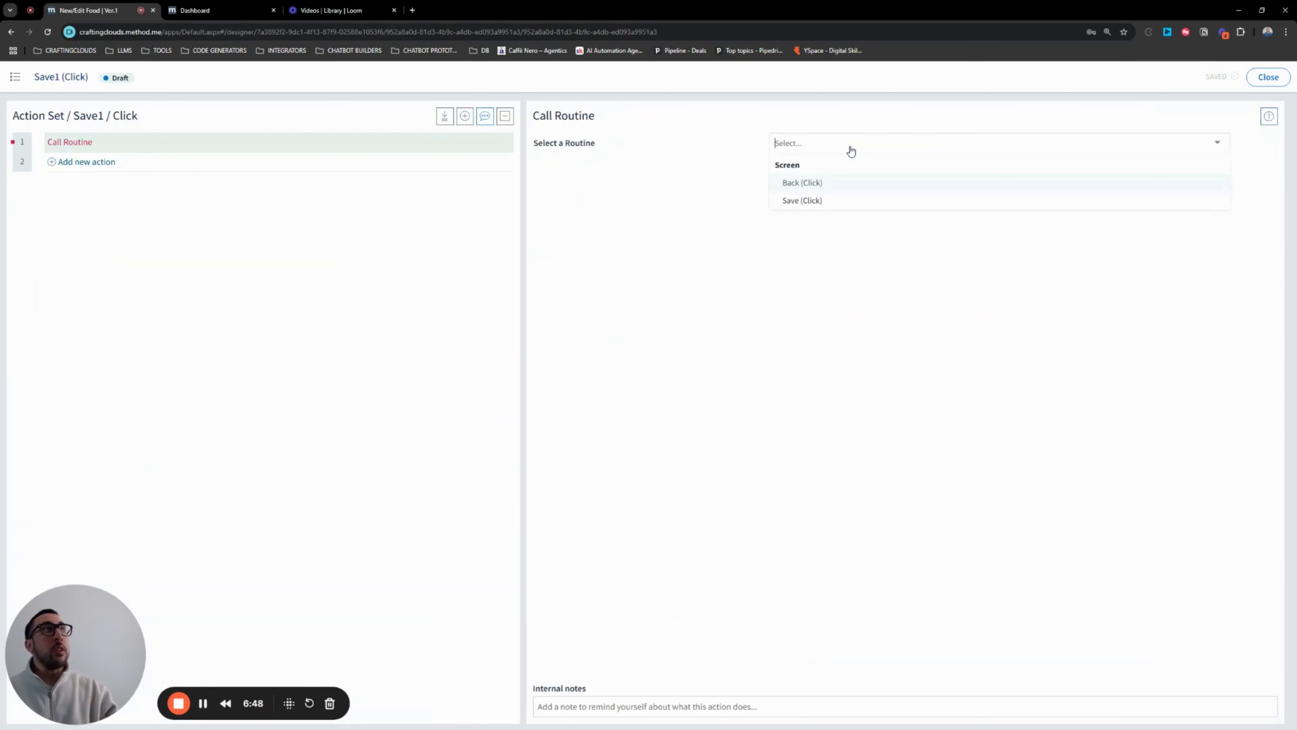
{"action": "left_click", "coordinate": [802, 200]}
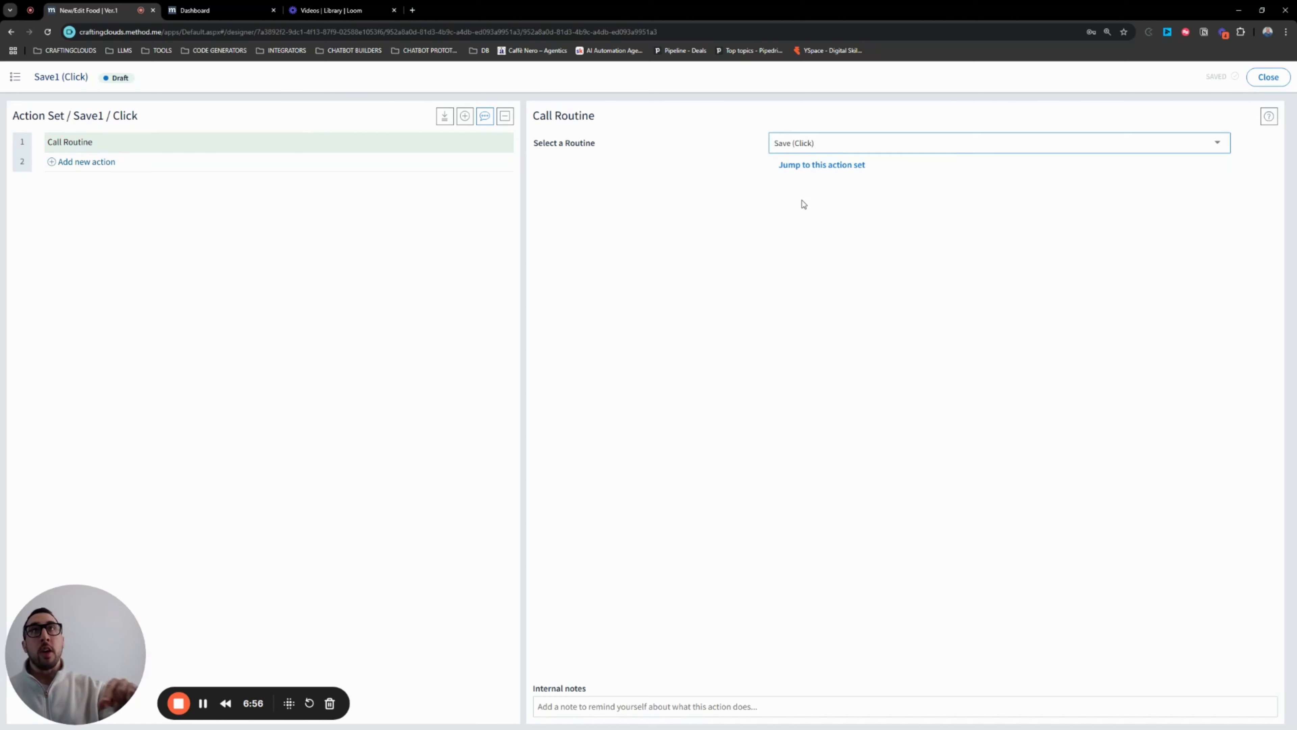
- Add the internal note "call Save" to the Call Routine action and close the Save1 (Click) action set
{"action": "left_click", "coordinate": [614, 705]}
{"action": "type", "text": "call Save"}
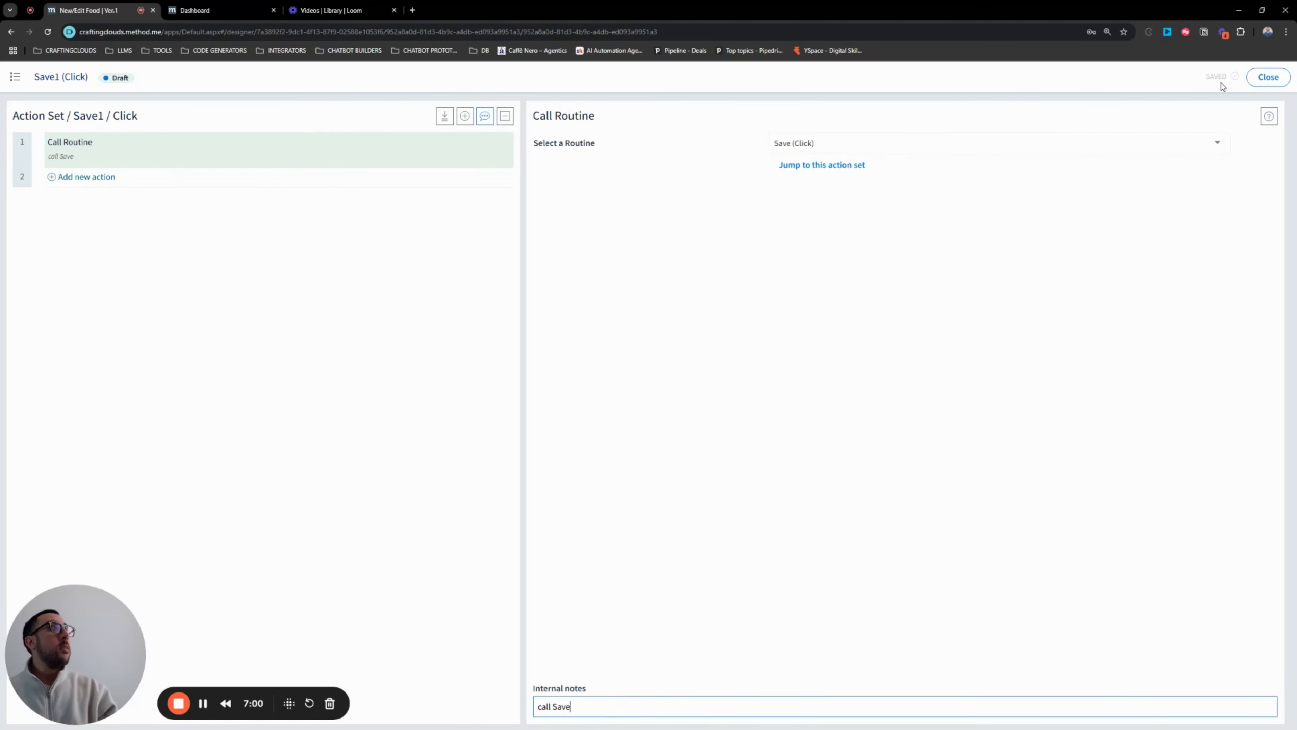
{"action": "left_click", "coordinate": [1268, 77]}
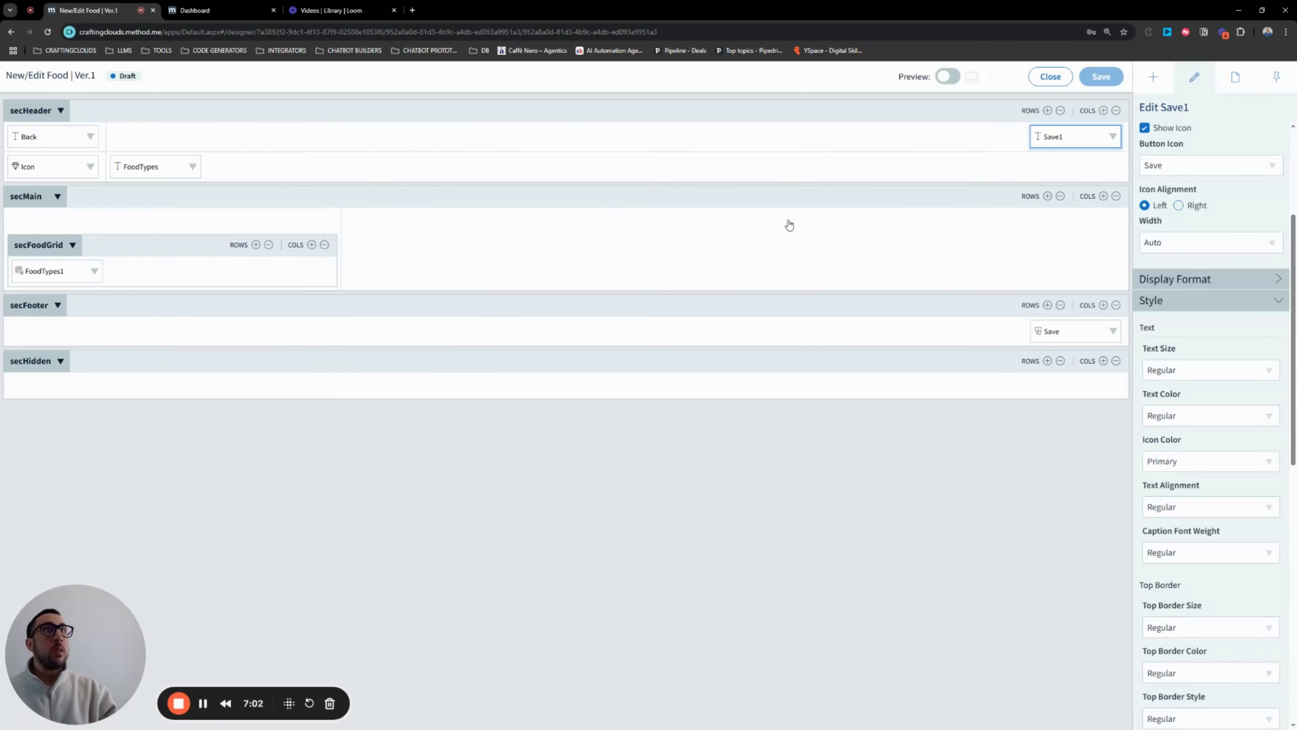
- Leave the designer to view the live Food Types screen, and reopen it for customization
{"action": "left_click", "coordinate": [1050, 76]}
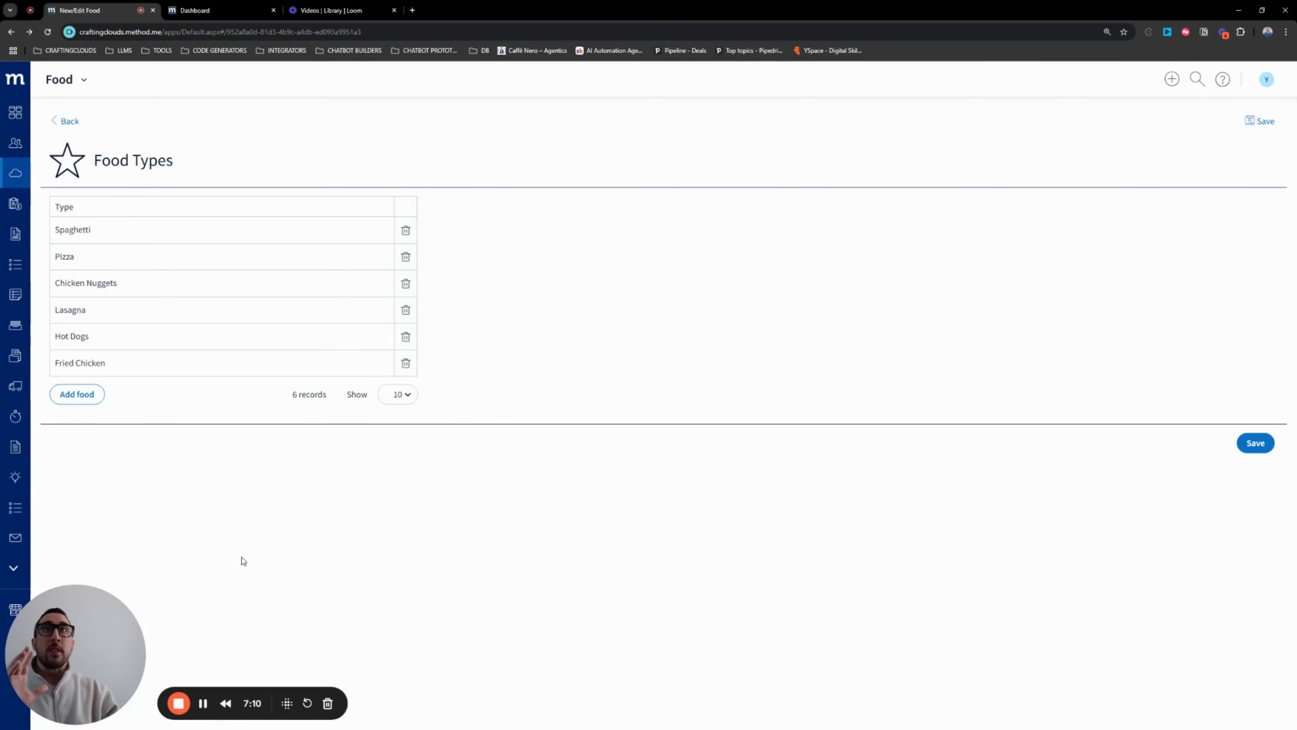
{"action": "left_click", "coordinate": [82, 80]}
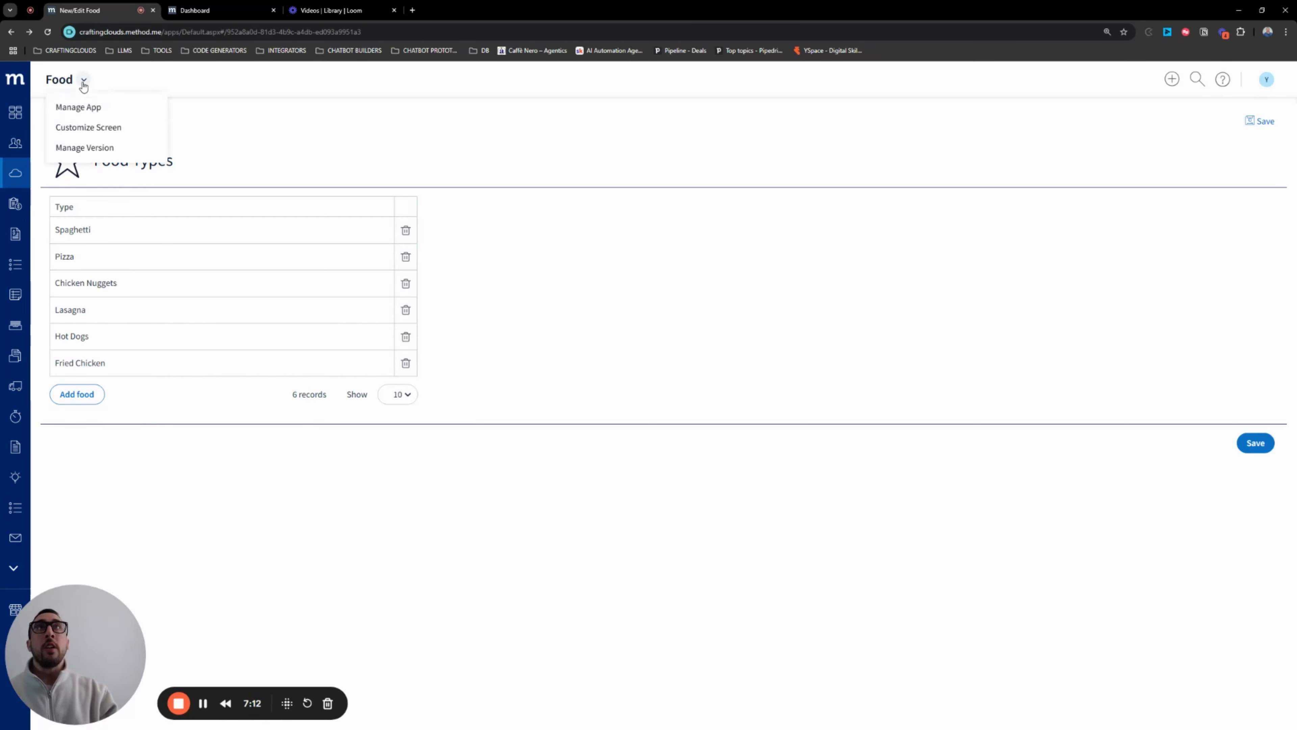
{"action": "left_click", "coordinate": [80, 126]}
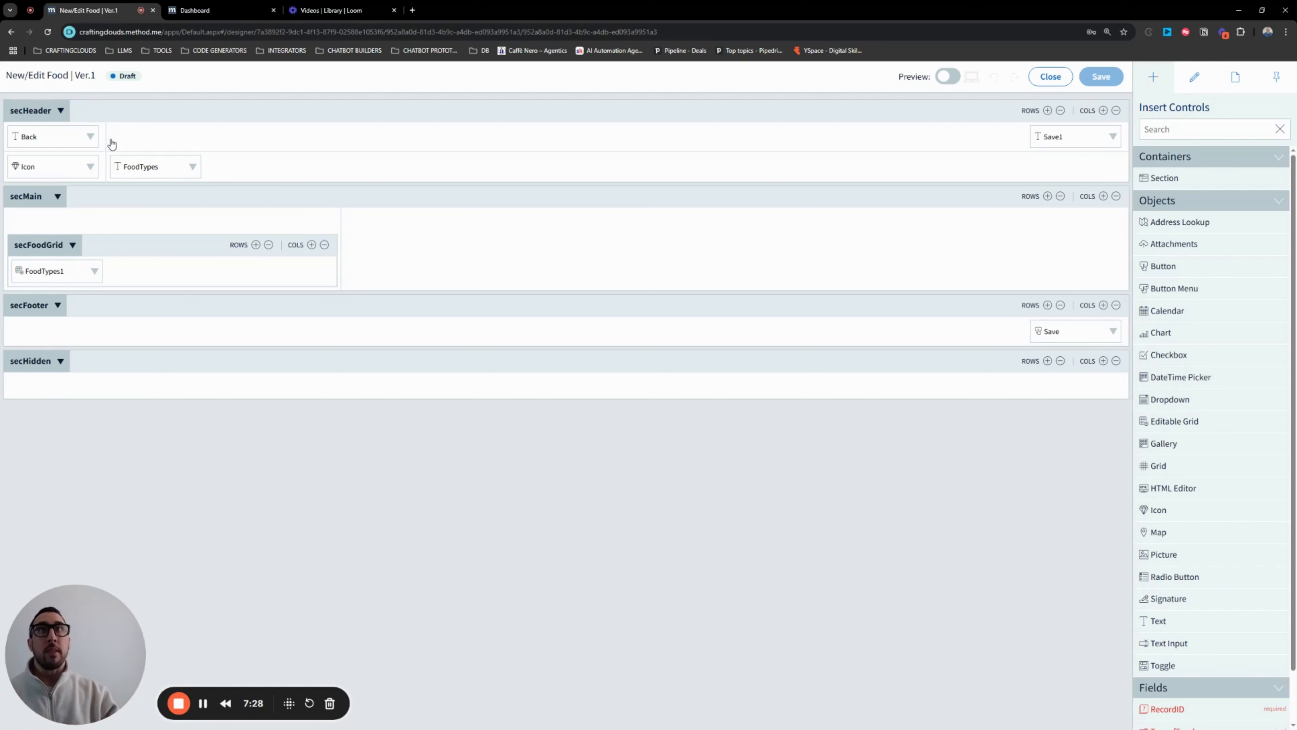
- Add a new Section to the screen below secHidden
{"action": "left_click", "coordinate": [230, 363]}
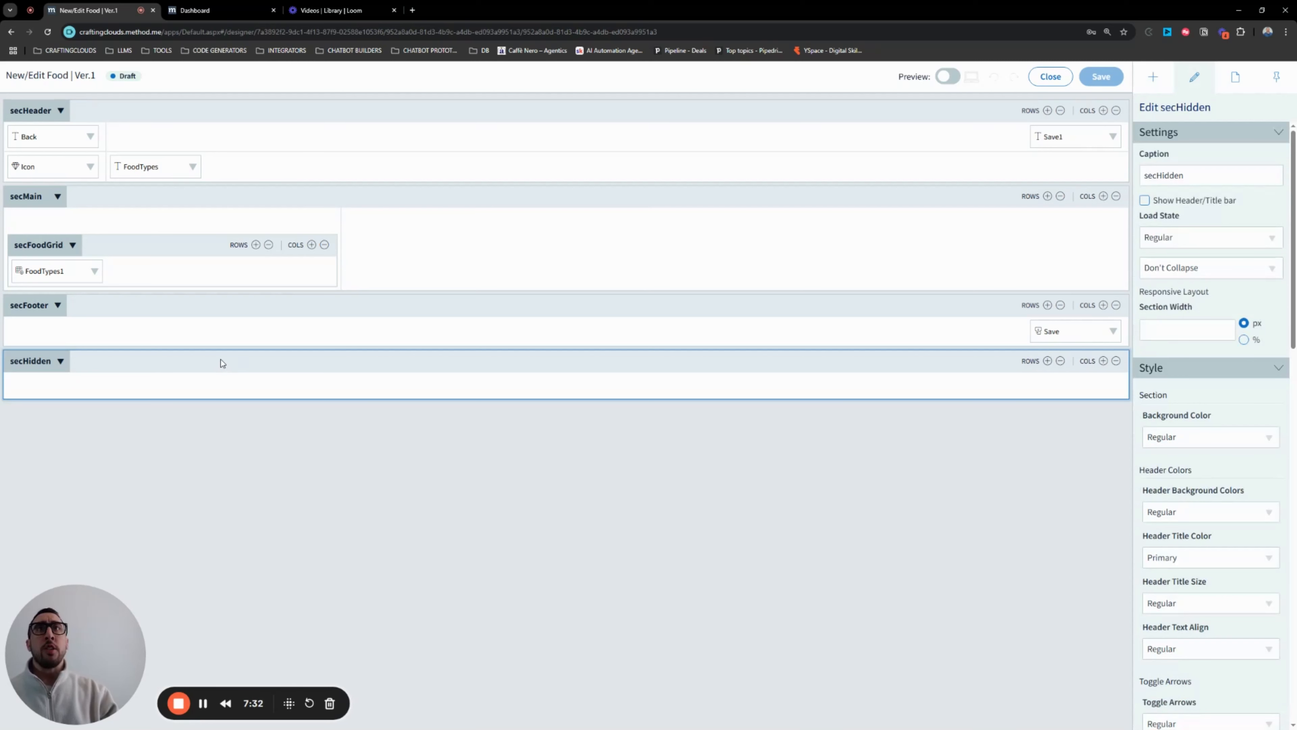
{"action": "left_click", "coordinate": [1153, 78]}
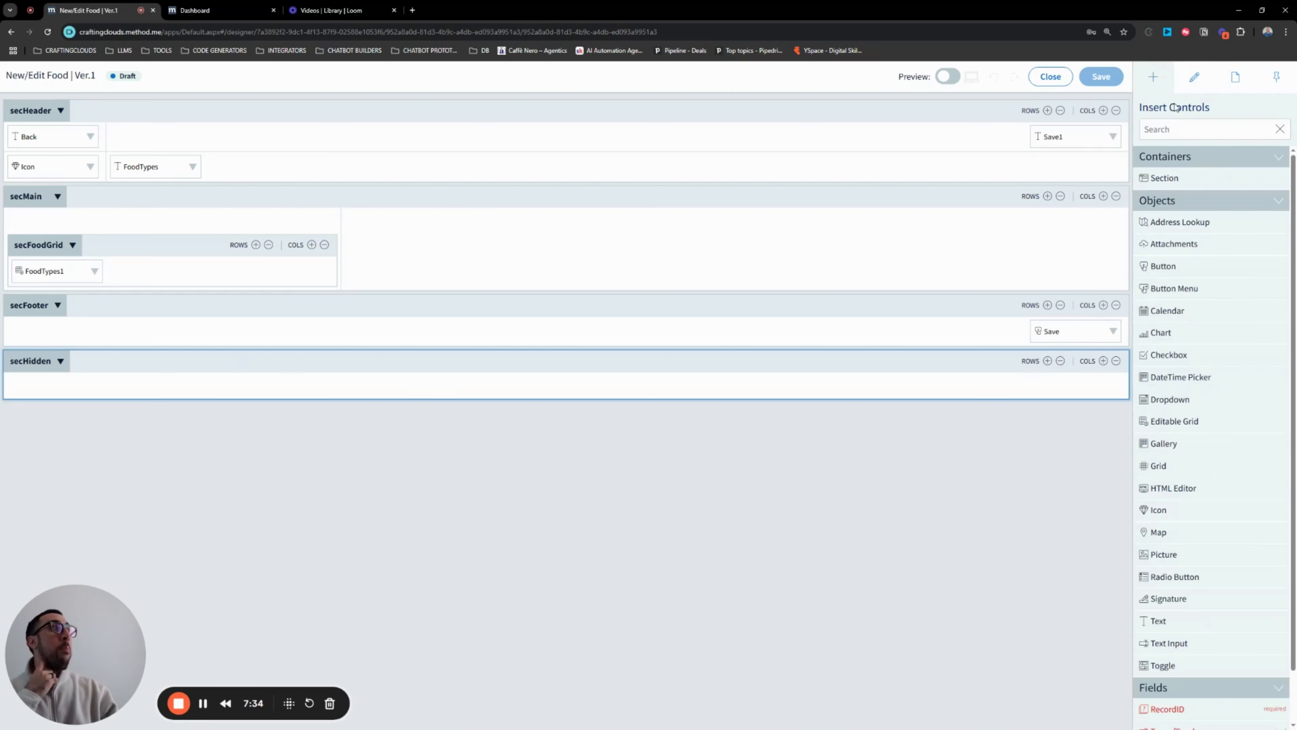
{"action": "left_click_drag", "start_coordinate": [1187, 177], "coordinate": [618, 481]}
- Set the new section's caption to "secButtonsMobile"
{"action": "left_click", "coordinate": [136, 415]}
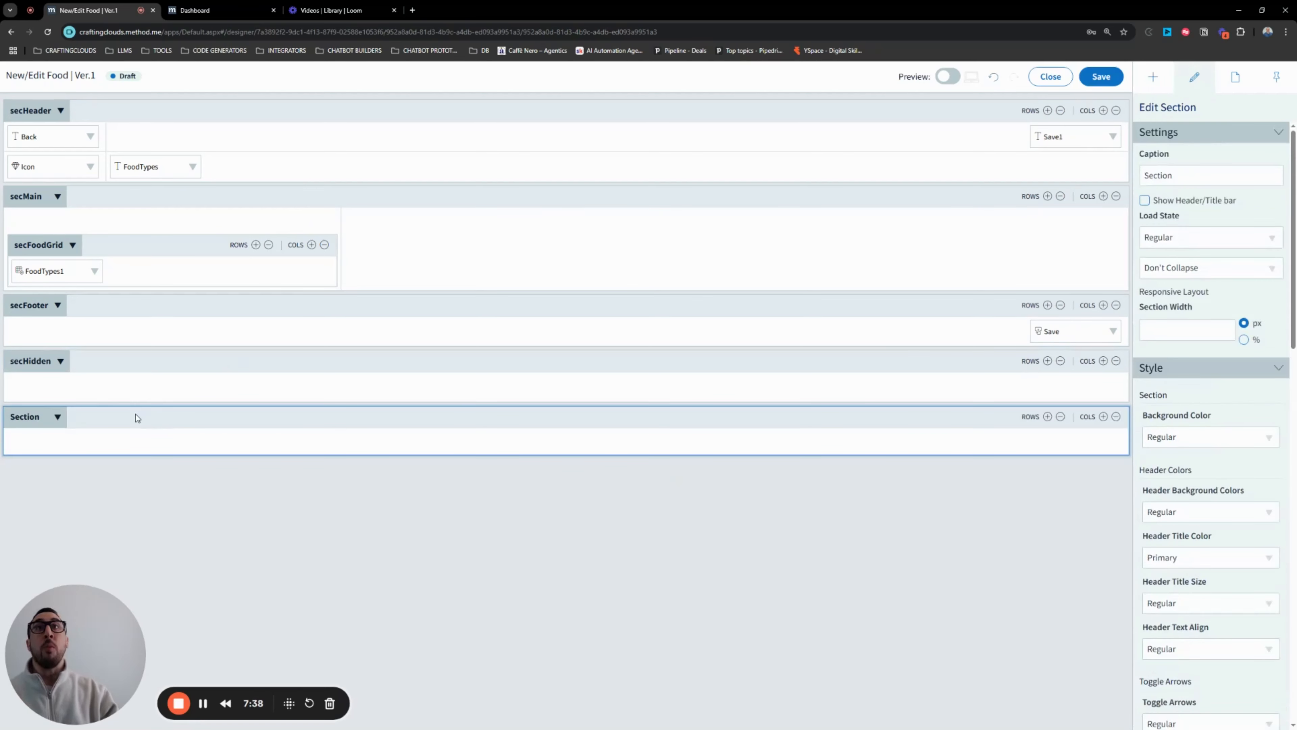
{"action": "type", "text": "sec"}
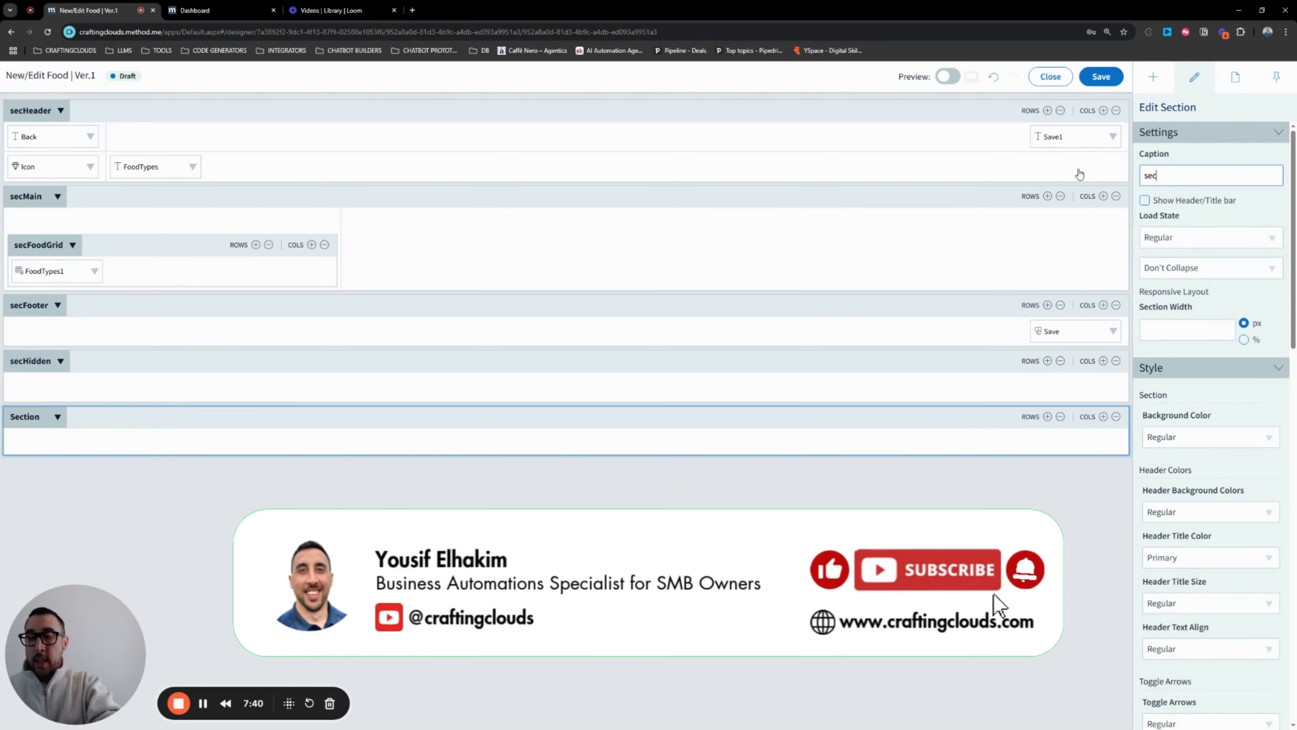
{"action": "type", "text": "Button"}
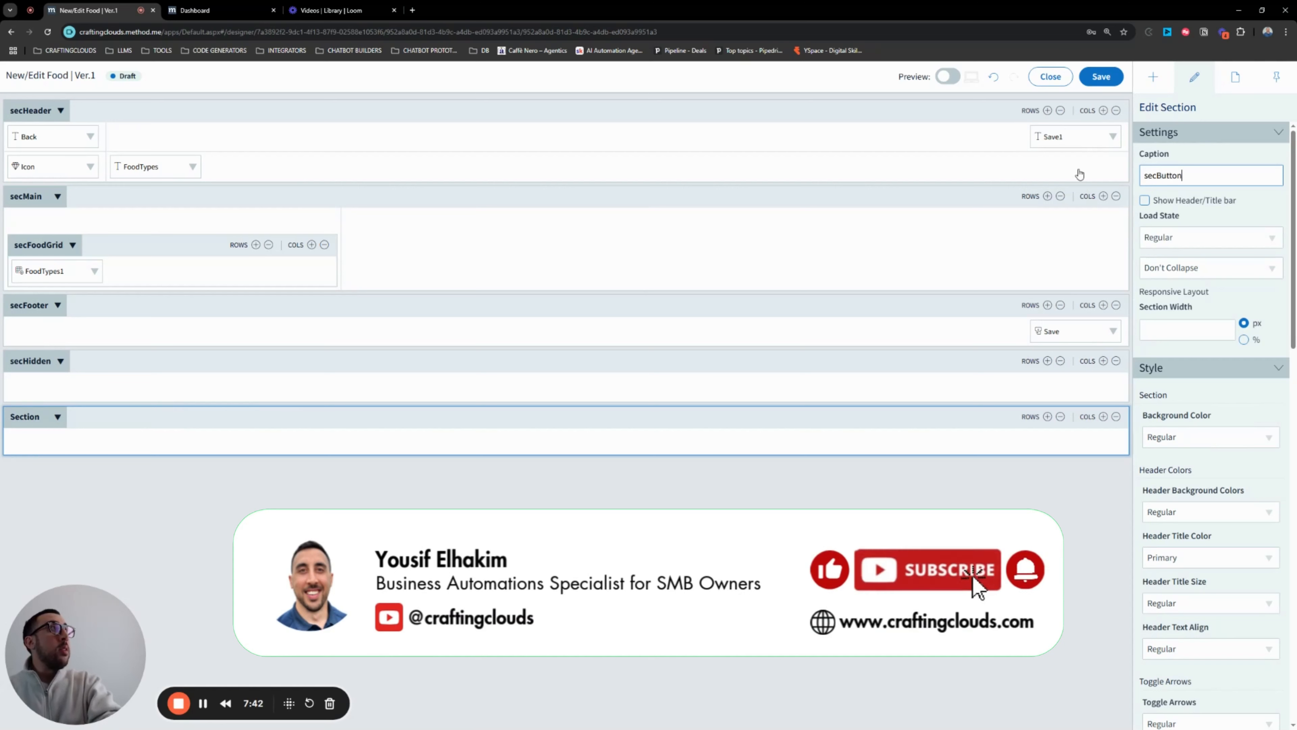
{"action": "type", "text": "Mobile"}
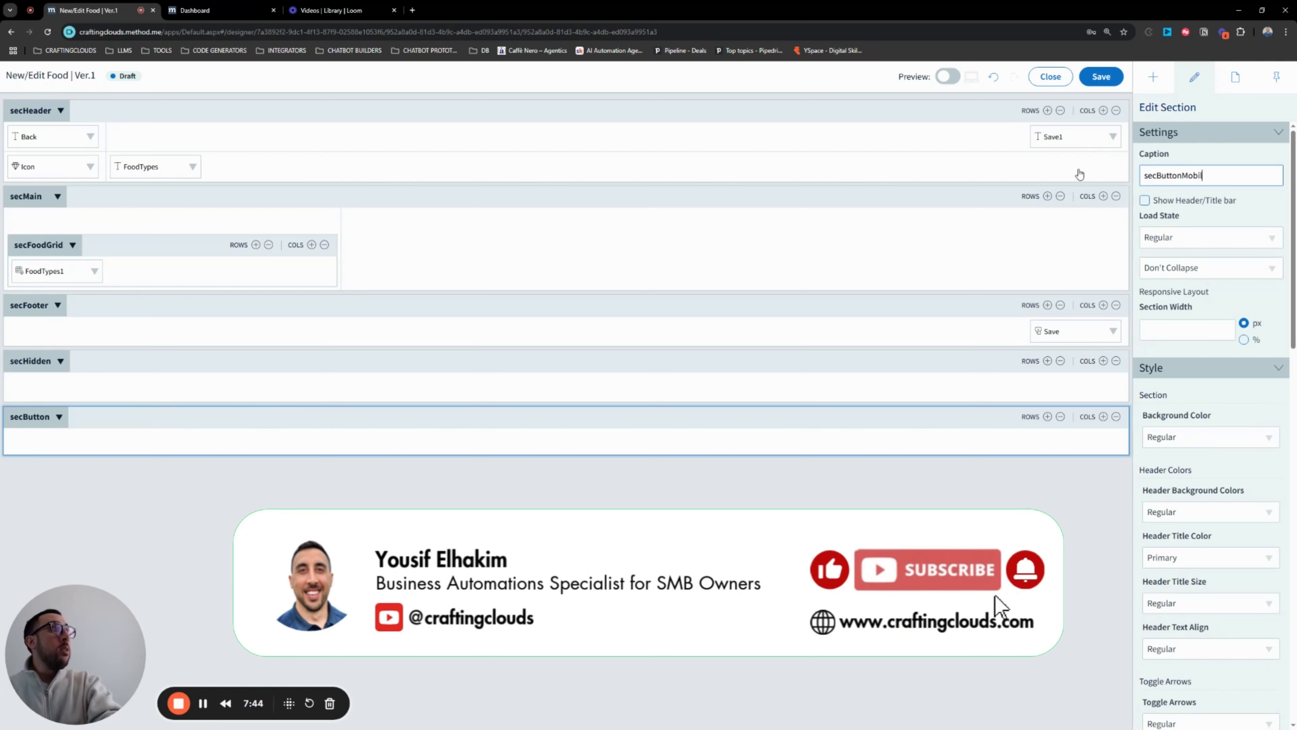
{"action": "key", "text": "Left"}
{"action": "key", "text": "Left"}
{"action": "key", "text": "Left"}
{"action": "key", "text": "Left"}
{"action": "key", "text": "Left"}
{"action": "key", "text": "Left"}
{"action": "type", "text": "s"}
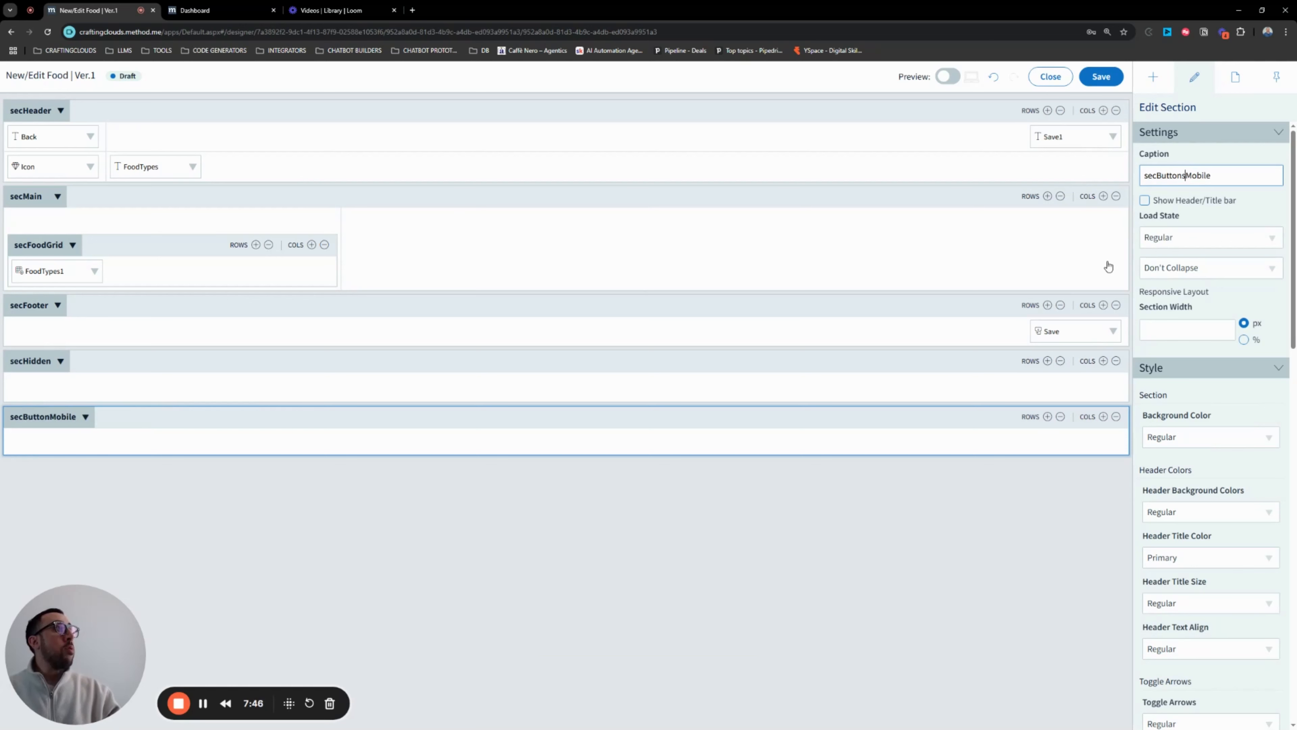
- Move the secButtonsMobile section up so it sits above secHidden
{"action": "left_click", "coordinate": [90, 417]}
{"action": "mouse_move", "coordinate": [116, 465]}
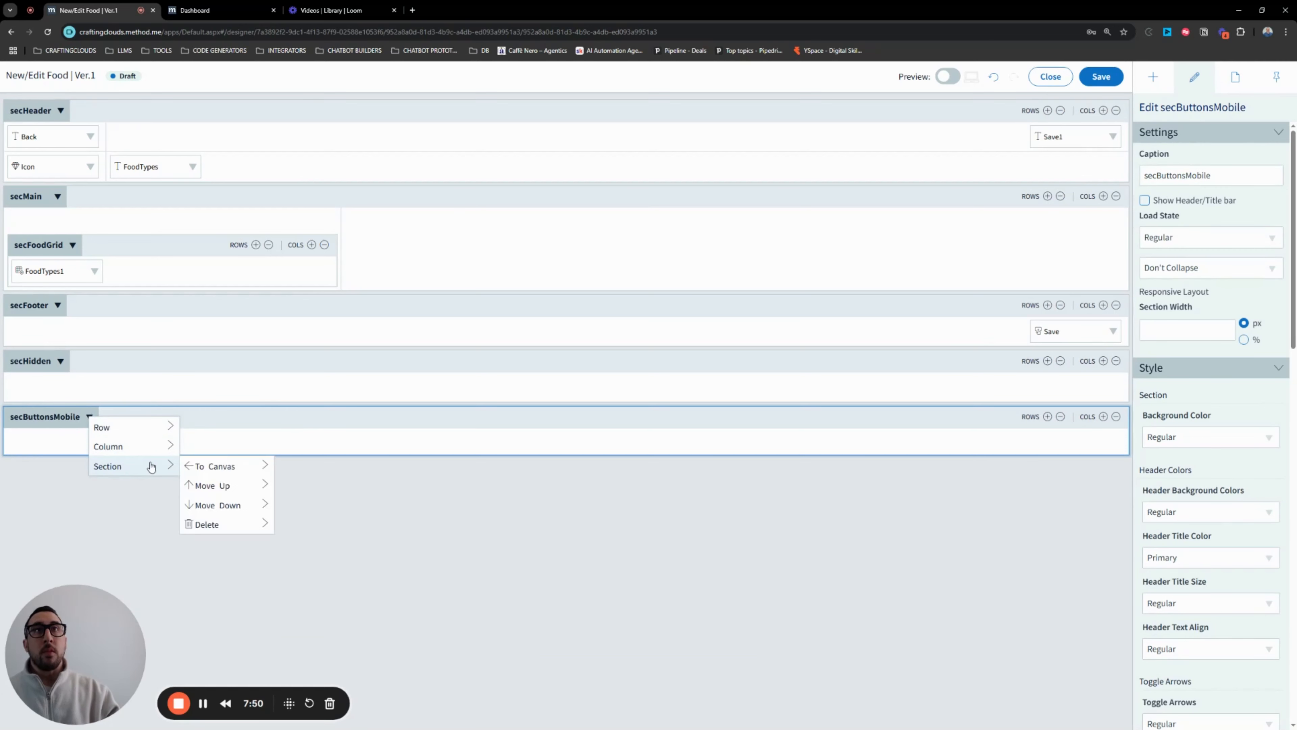
{"action": "left_click", "coordinate": [205, 485]}
- Add a Button control to the secButtonsMobile section
{"action": "left_click", "coordinate": [1154, 77]}
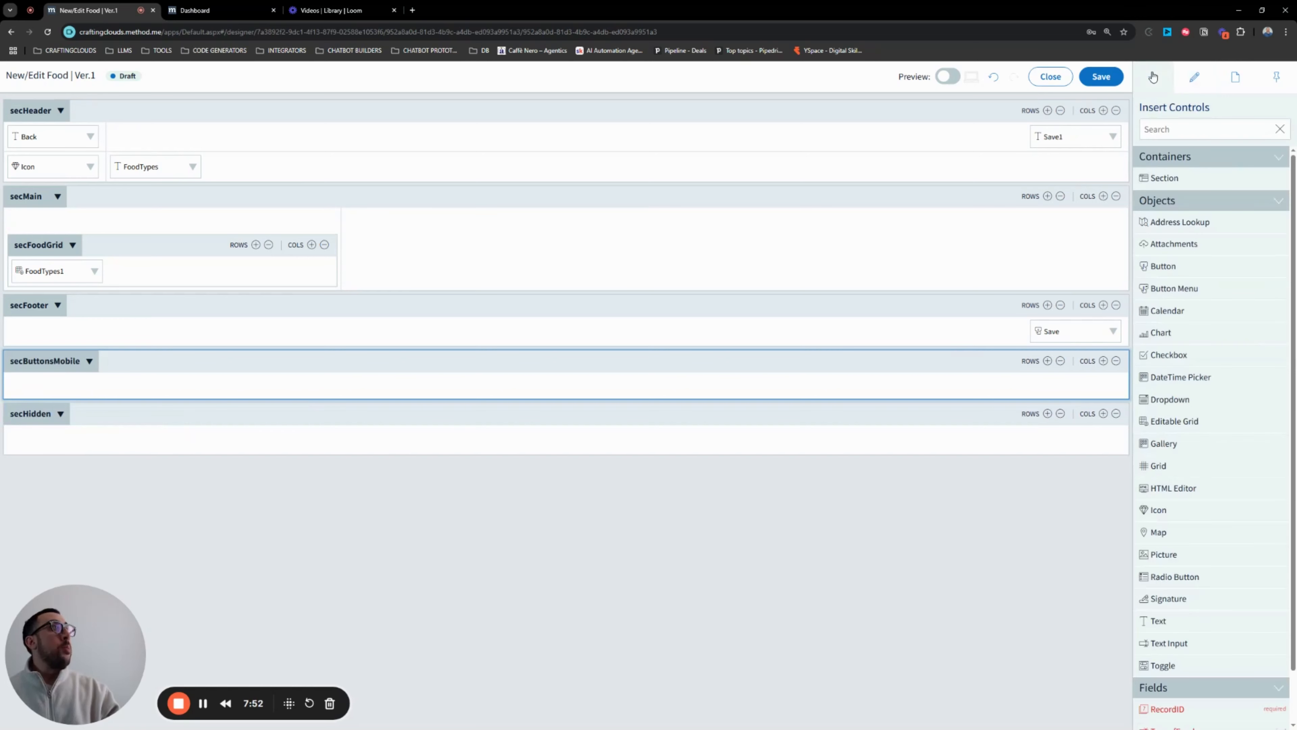
{"action": "left_click_drag", "start_coordinate": [1193, 266], "coordinate": [802, 391]}
{"action": "left_click", "coordinate": [58, 391]}
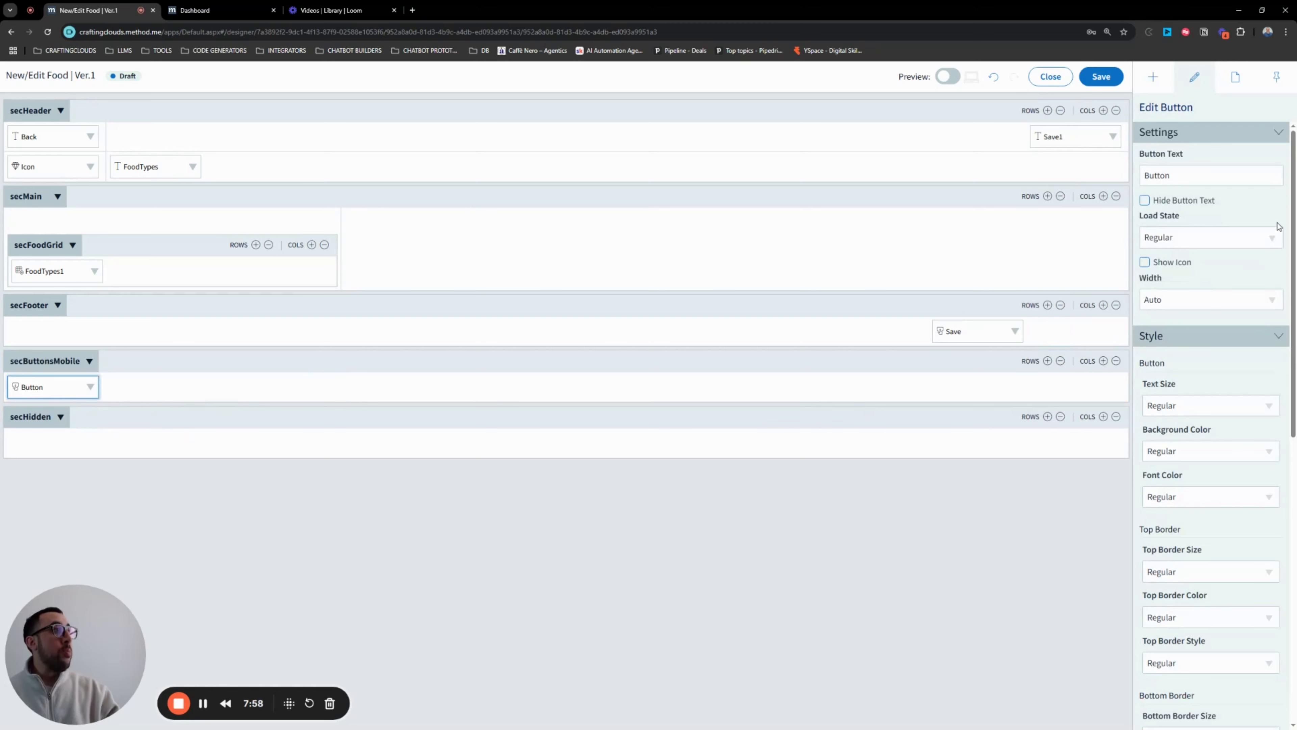
- Set the new mobile button's text to "Save" and its width to Full
{"action": "double_click", "coordinate": [1193, 179]}
{"action": "type", "text": "Save"}
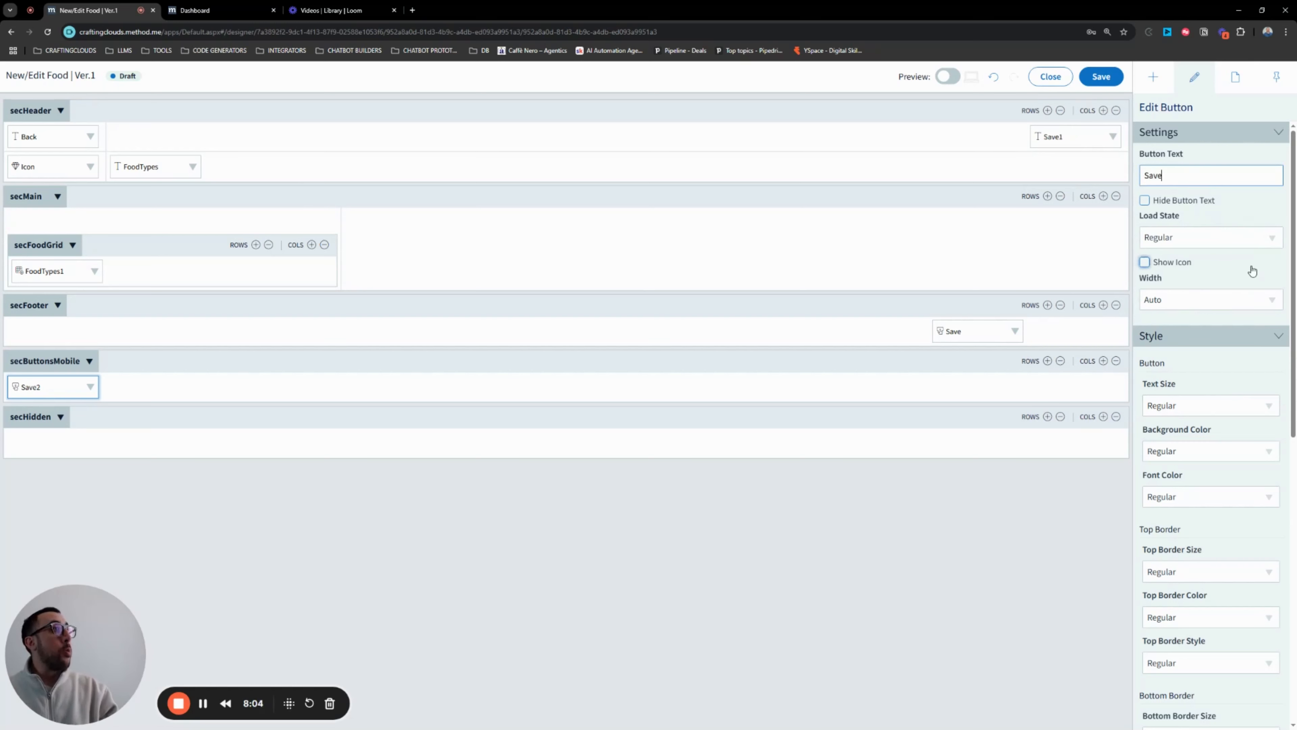
{"action": "left_click", "coordinate": [1268, 300]}
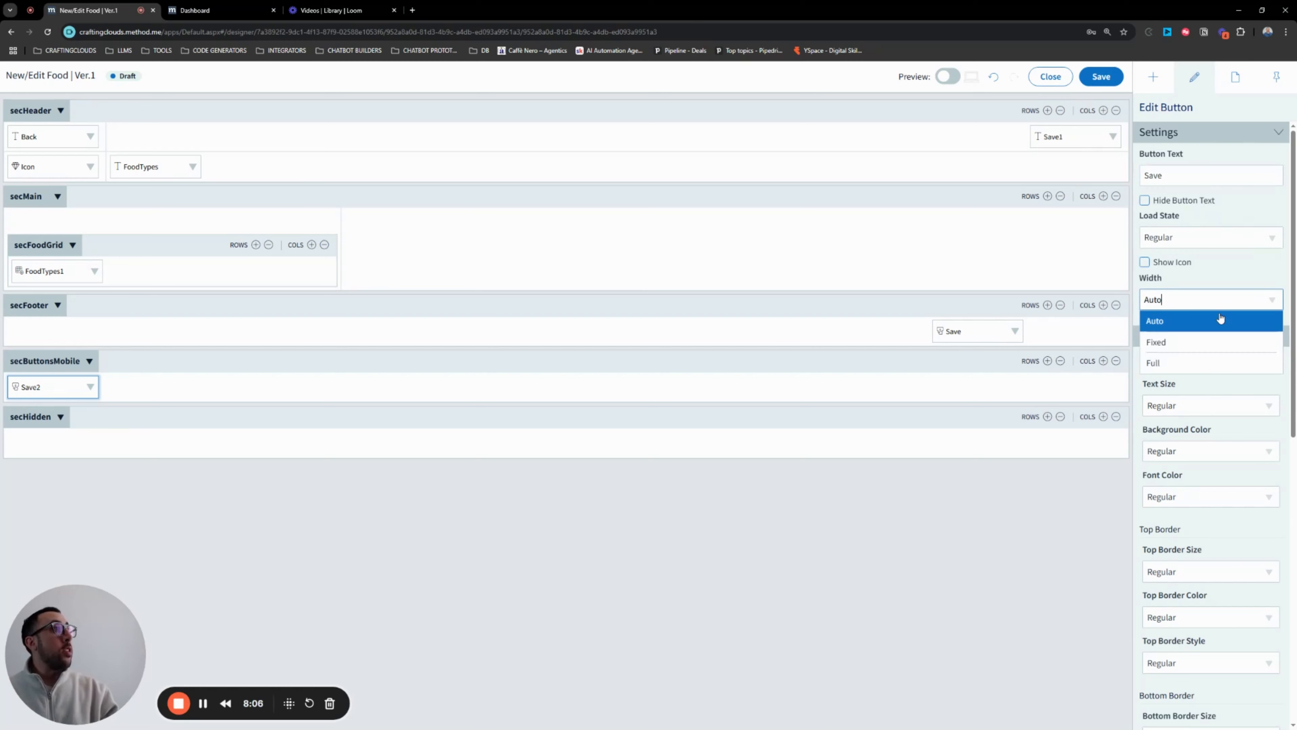
{"action": "left_click", "coordinate": [1188, 362]}
- Add a Call Routine action to the mobile Save2 button's Click event that runs the Save (Click) routine
{"action": "left_click", "coordinate": [93, 386]}
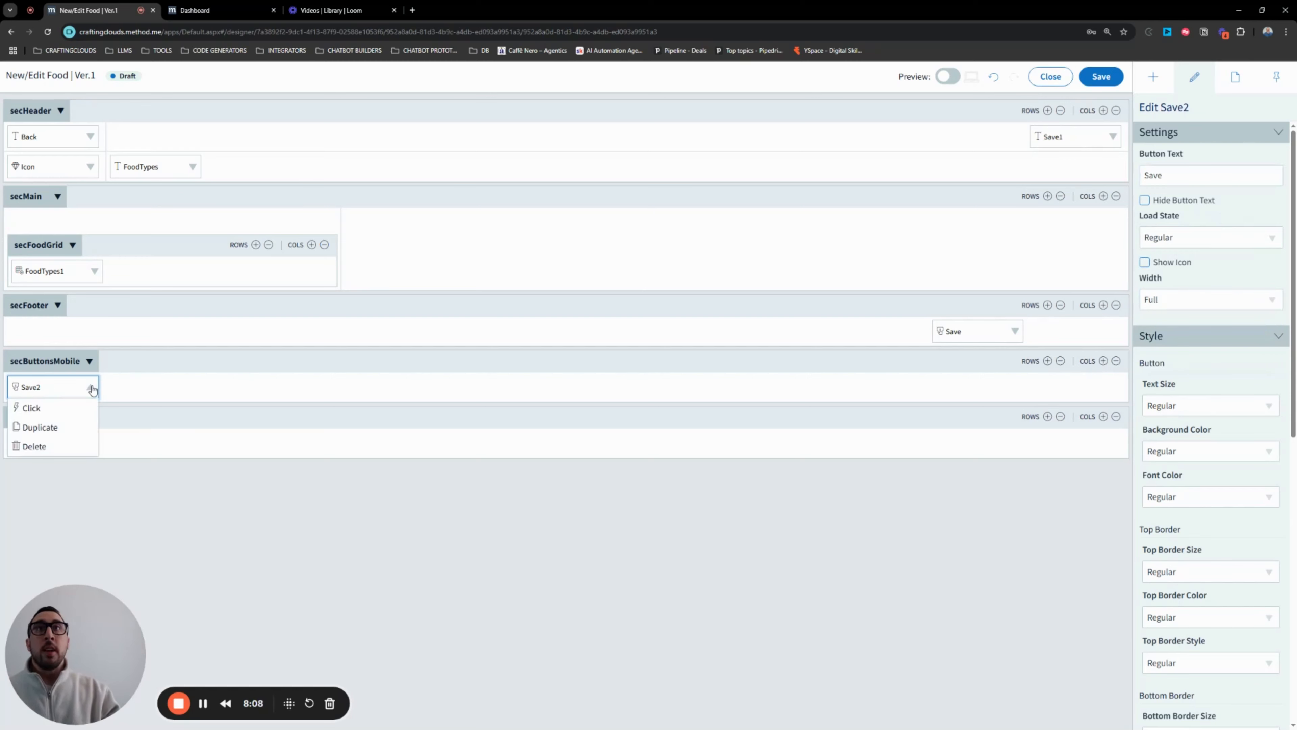
{"action": "left_click", "coordinate": [34, 446]}
{"action": "type", "text": "call"}
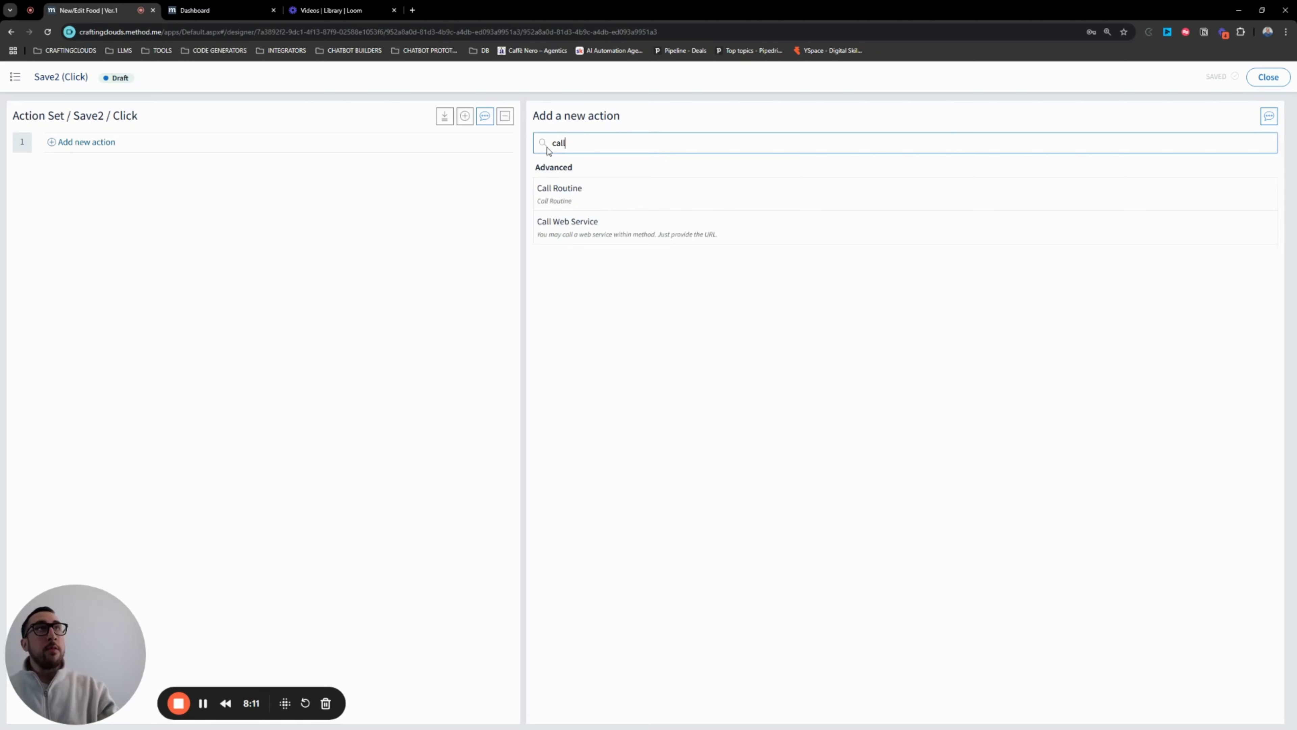
{"action": "left_click", "coordinate": [551, 197]}
{"action": "left_click", "coordinate": [848, 143]}
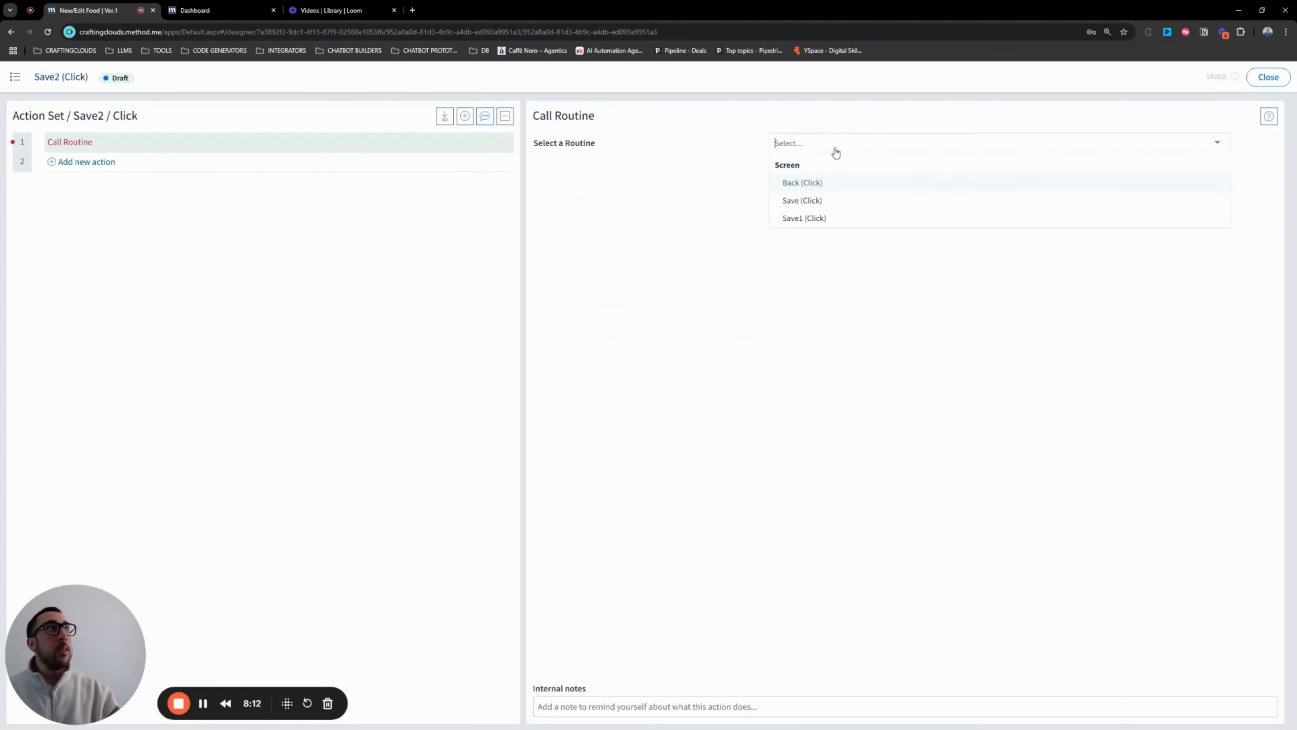
{"action": "left_click", "coordinate": [816, 200]}
- Note "call Save" on the Save2 button's Call Routine action and close its action set
{"action": "left_click", "coordinate": [568, 706]}
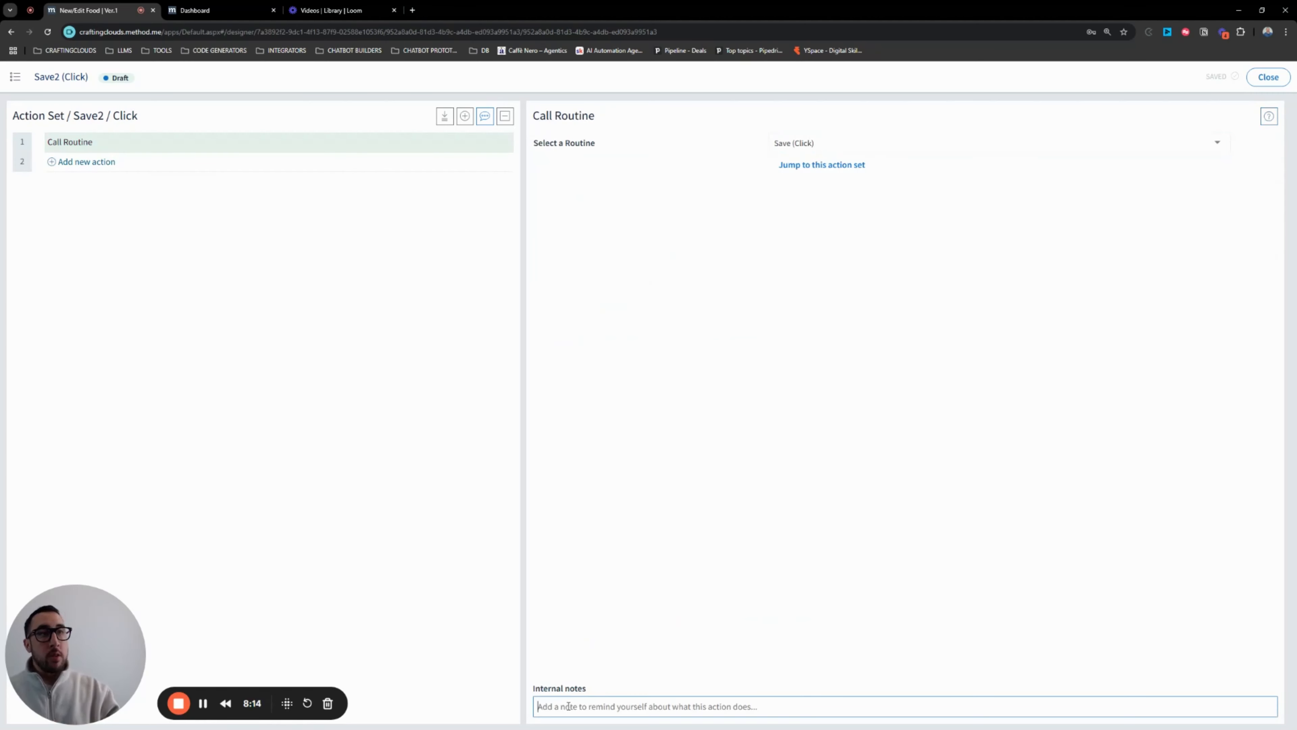
{"action": "type", "text": "call Save"}
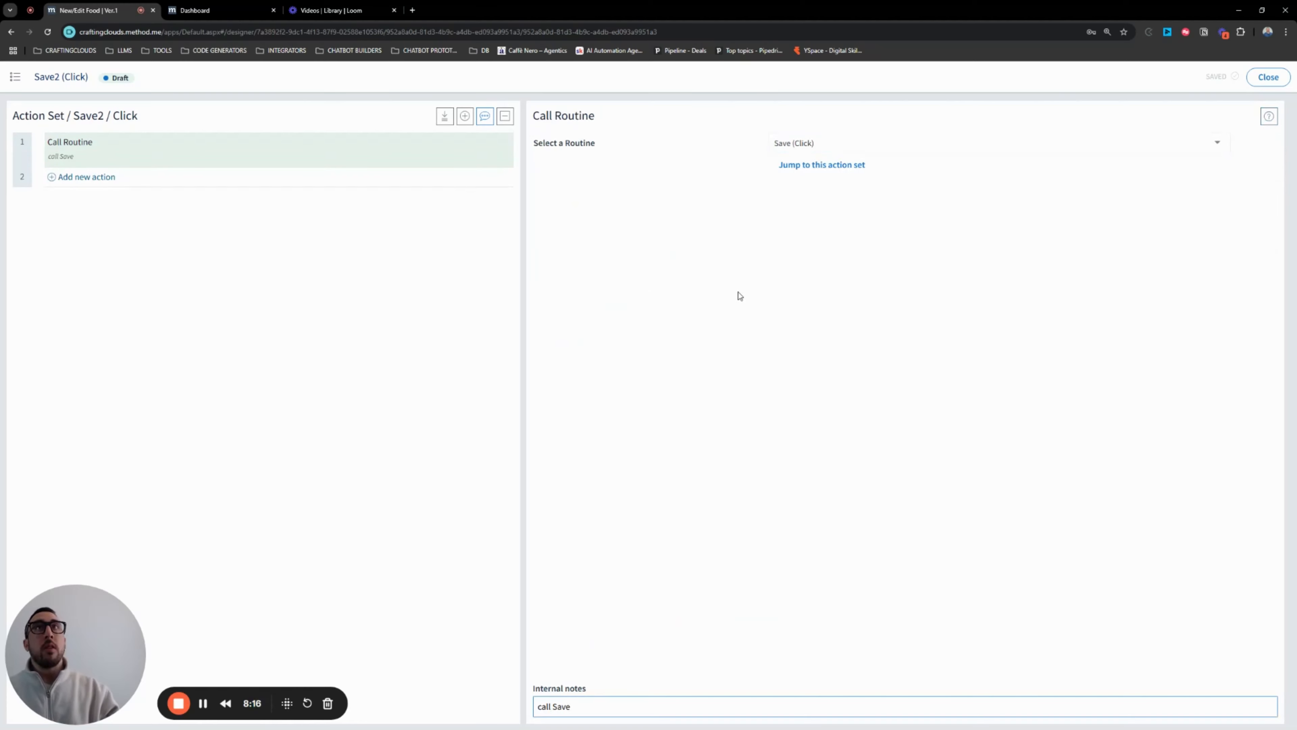
{"action": "left_click", "coordinate": [1268, 77]}
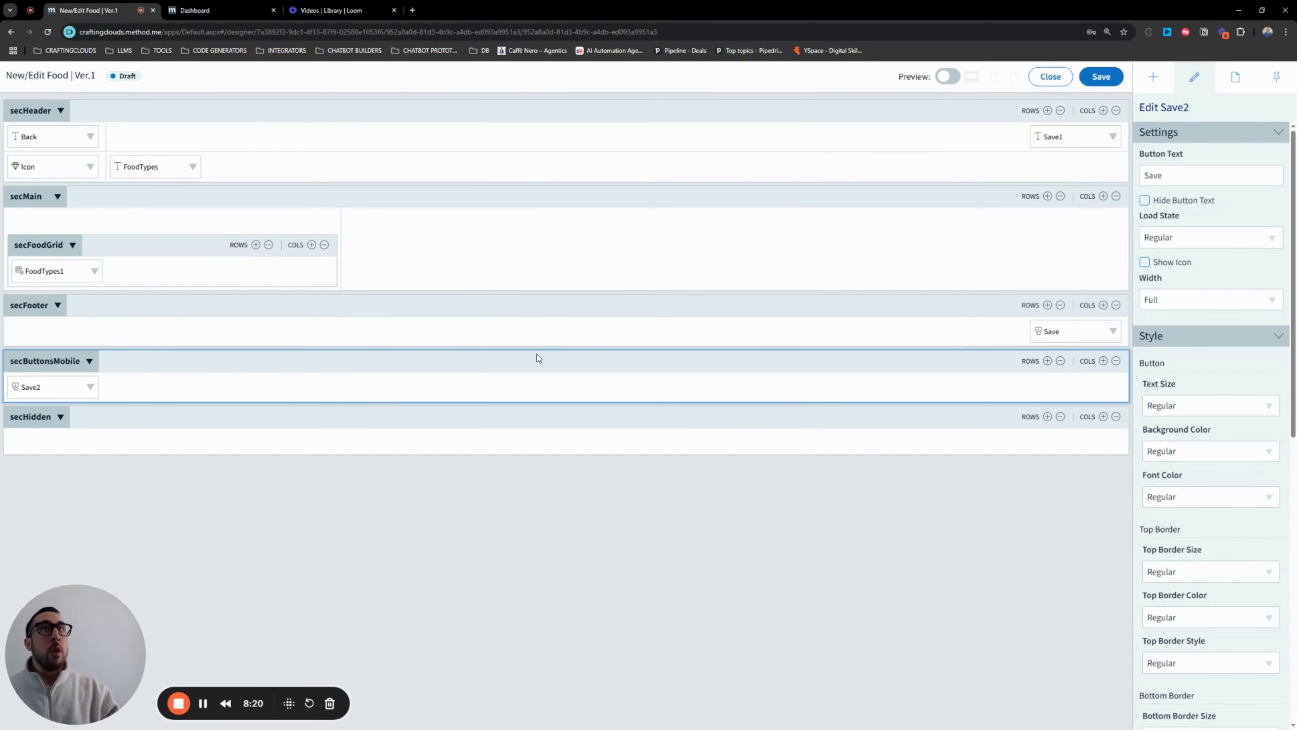
- Set the Save2 button's load state to Hidden and save the screen
{"action": "left_click", "coordinate": [1259, 238]}
{"action": "left_click", "coordinate": [1180, 298]}
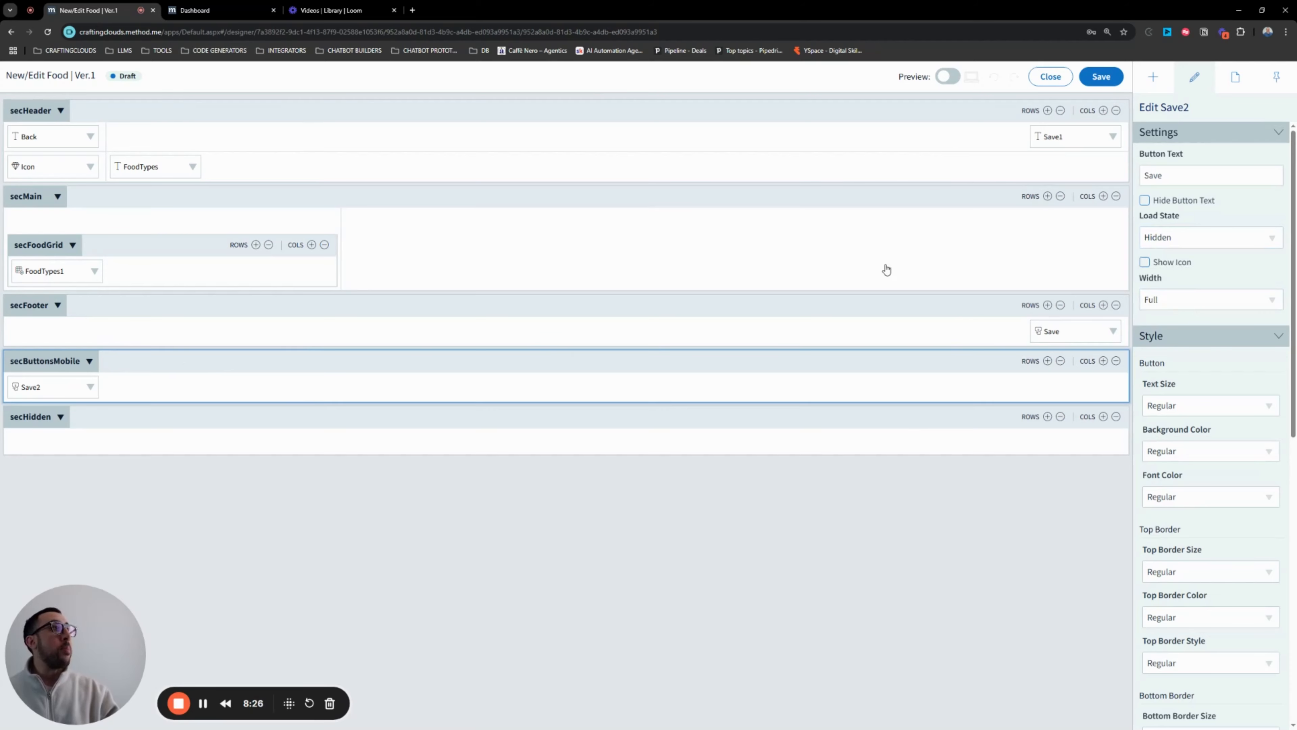
{"action": "left_click", "coordinate": [1103, 79]}
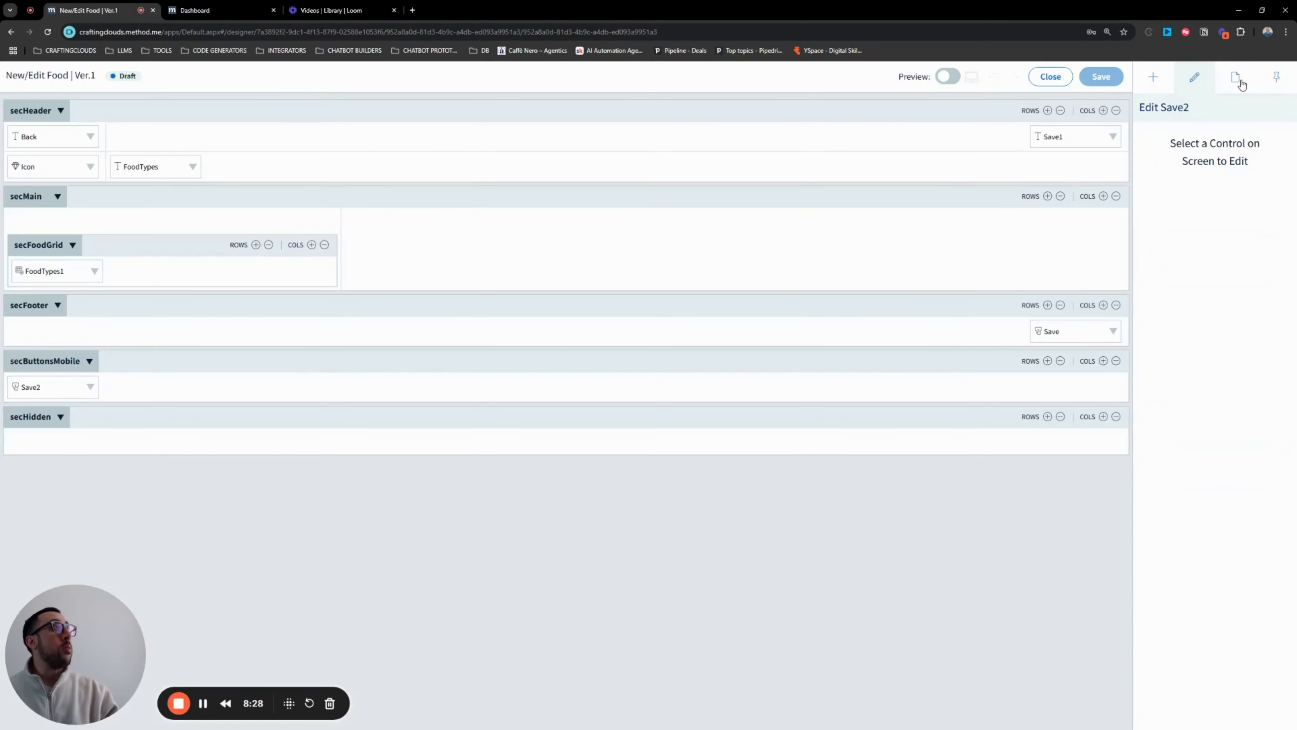
- Open the screen's Focus action set and add a Conditional Statement action to it
{"action": "left_click", "coordinate": [1239, 82]}
{"action": "left_click", "coordinate": [1170, 412]}
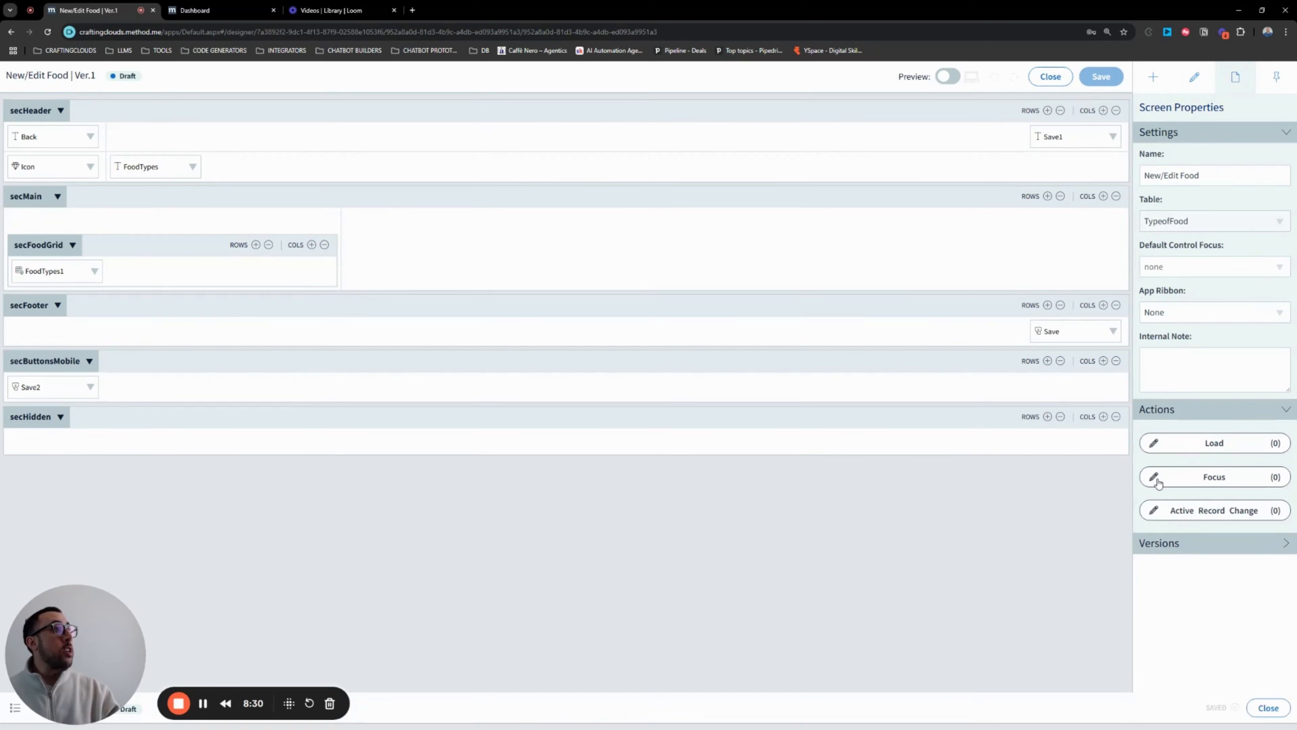
{"action": "left_click", "coordinate": [1155, 473]}
{"action": "type", "text": "conditional"}
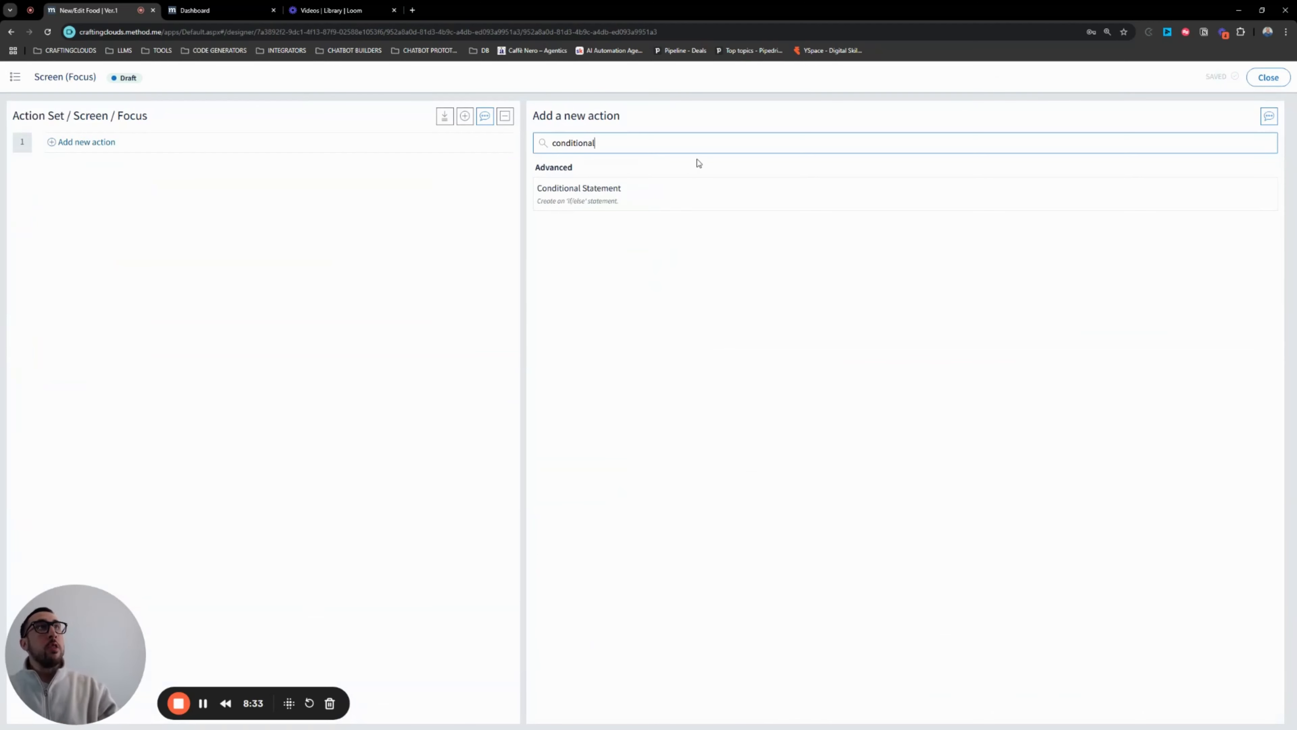
{"action": "left_click", "coordinate": [582, 193]}
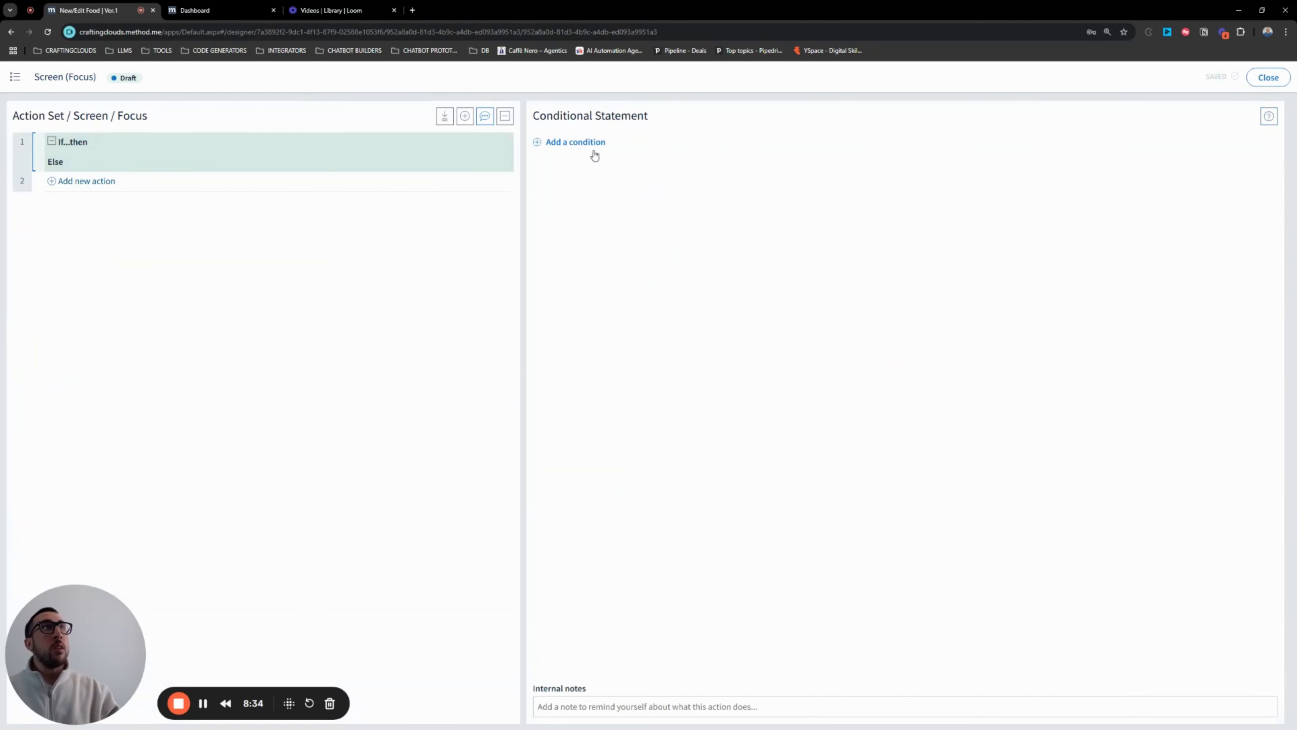
- Set the condition to Browser Window Size Contains the text "Mobile" and add the internal note "IF Mobile"
{"action": "left_click", "coordinate": [582, 144]}
{"action": "left_click", "coordinate": [619, 173]}
{"action": "type", "text": "br"}
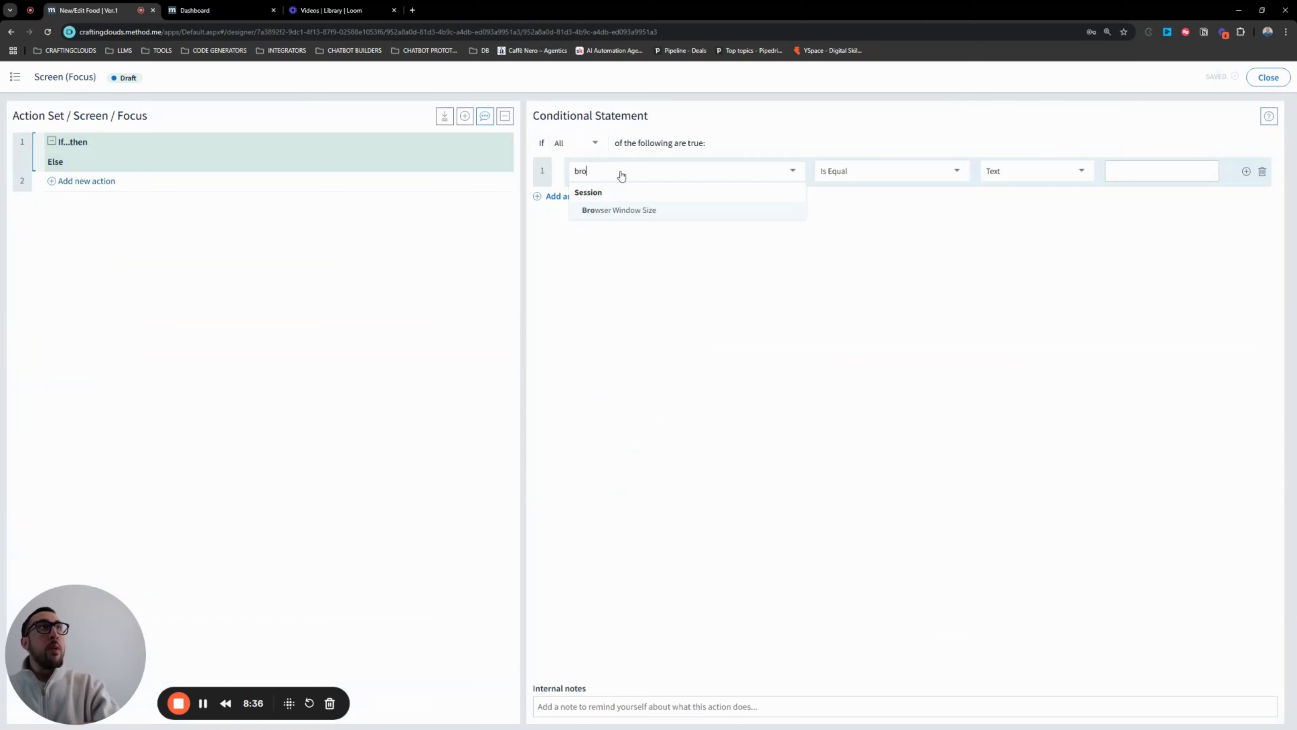
{"action": "type", "text": "o"}
{"action": "left_click", "coordinate": [640, 216]}
{"action": "left_click", "coordinate": [919, 172]}
{"action": "left_click", "coordinate": [848, 328]}
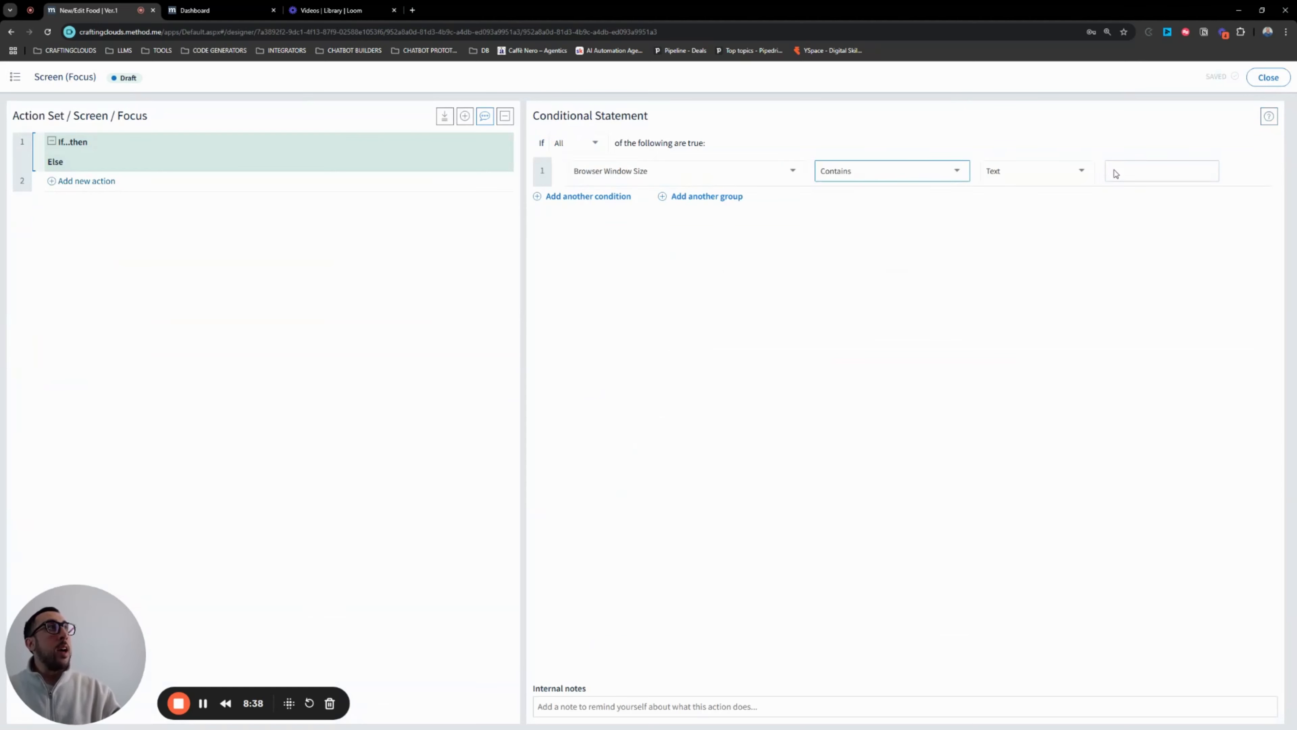
{"action": "left_click", "coordinate": [1169, 175]}
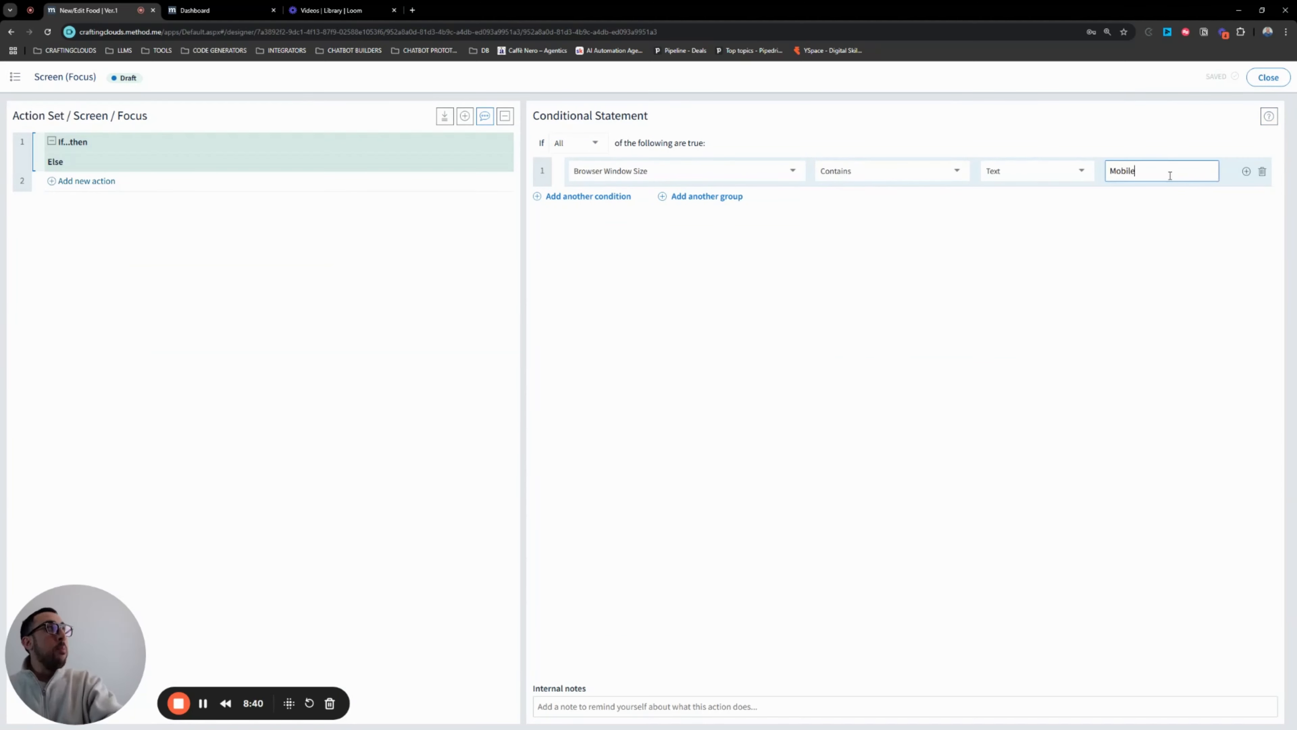
{"action": "left_click", "coordinate": [562, 705]}
{"action": "type", "text": "If"}
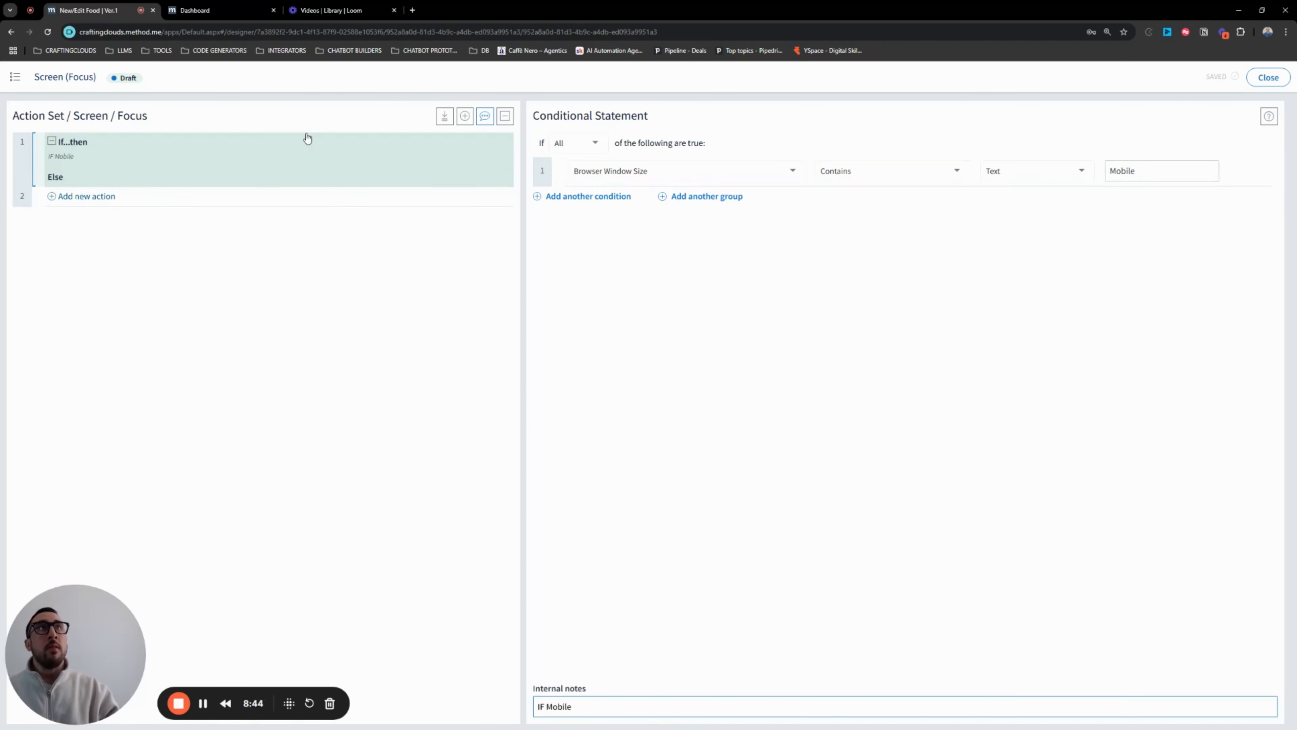
- Add a Show/Hide Controls action inside the If Mobile branch that shows secButtonsMobile
{"action": "left_click", "coordinate": [450, 143]}
{"action": "type", "text": "show"}
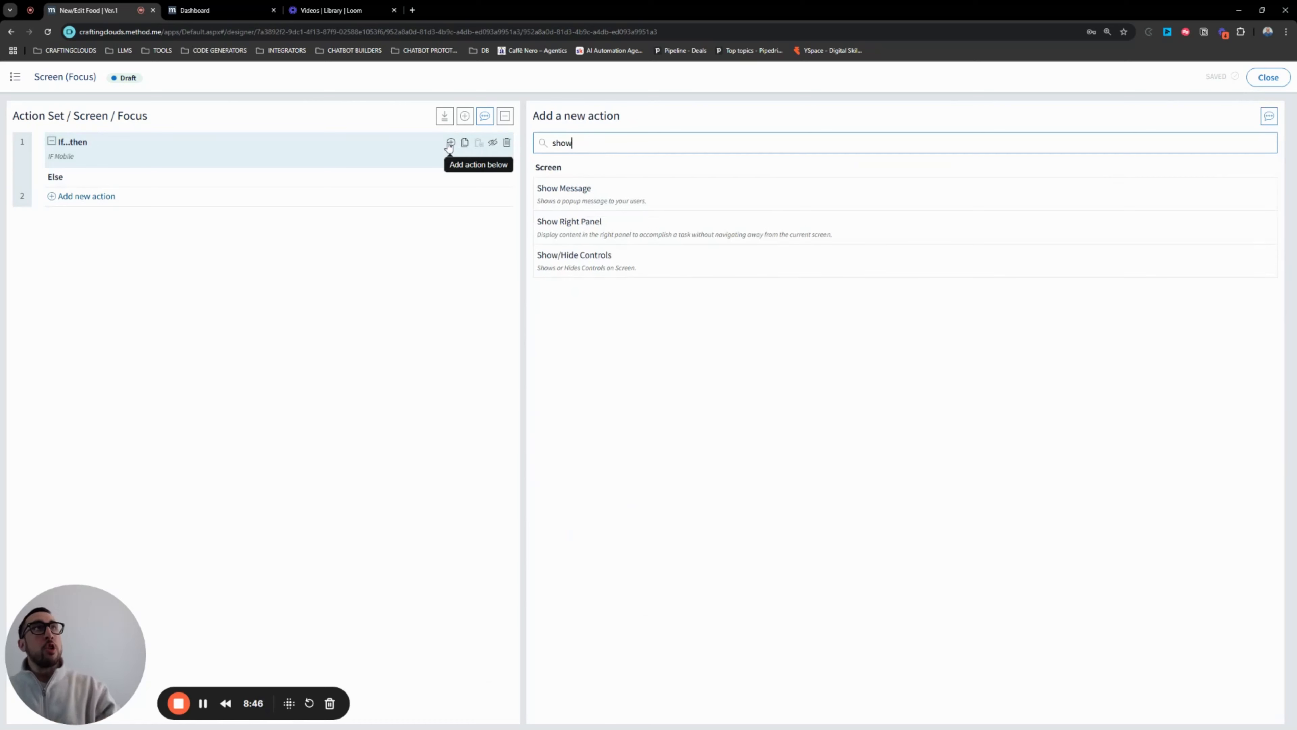
{"action": "left_click", "coordinate": [588, 257]}
{"action": "left_click", "coordinate": [686, 174]}
{"action": "type", "text": "mobi"}
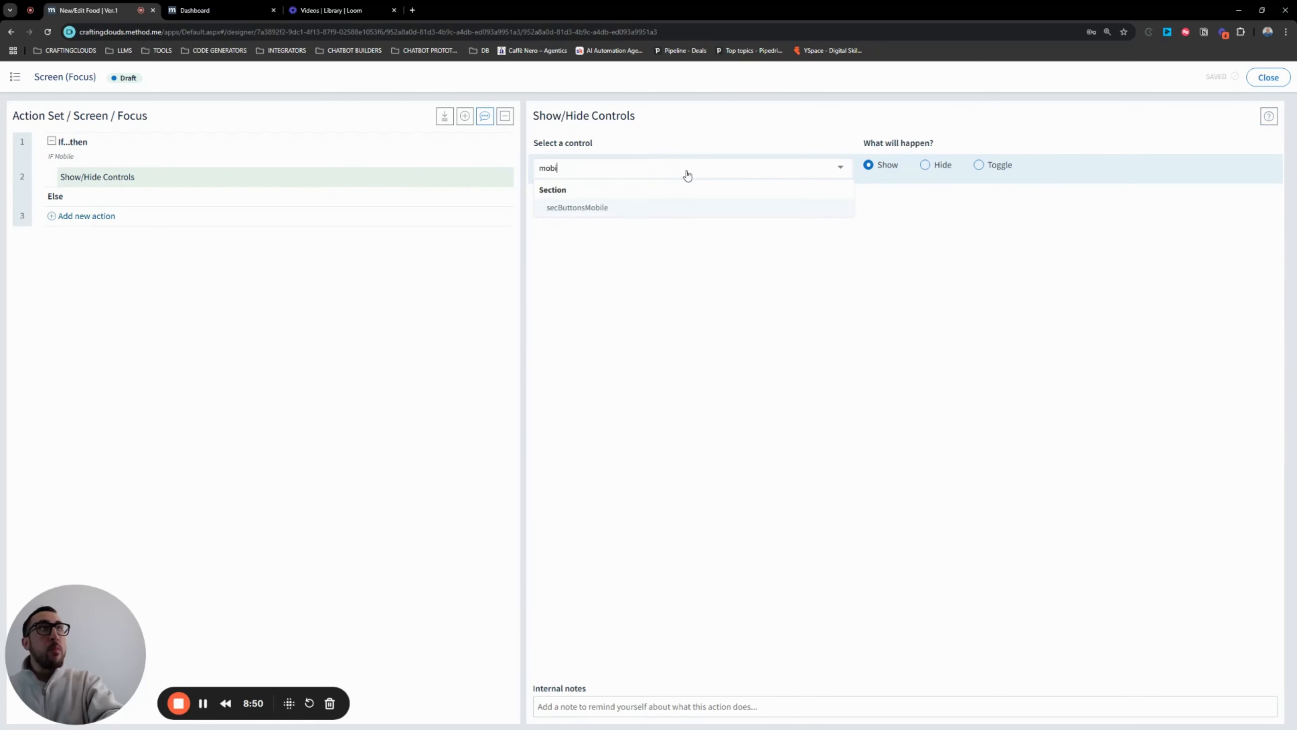
{"action": "left_click", "coordinate": [682, 206]}
- In the If Mobile Show/Hide Controls action, show secButtonsMobile, hide secFooter, and add the internal note "show mobile buttons"
{"action": "left_click", "coordinate": [597, 194]}
{"action": "left_click", "coordinate": [598, 203]}
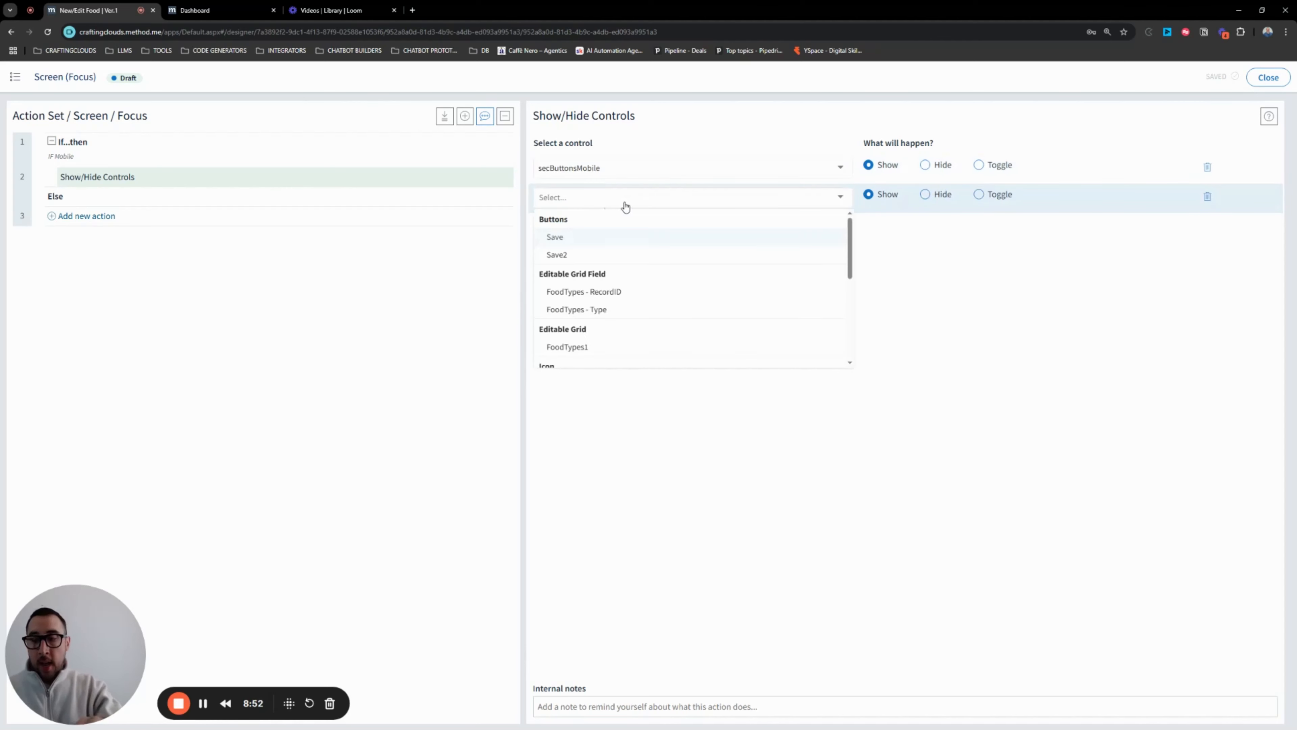
{"action": "type", "text": "foot"}
{"action": "left_click", "coordinate": [624, 242]}
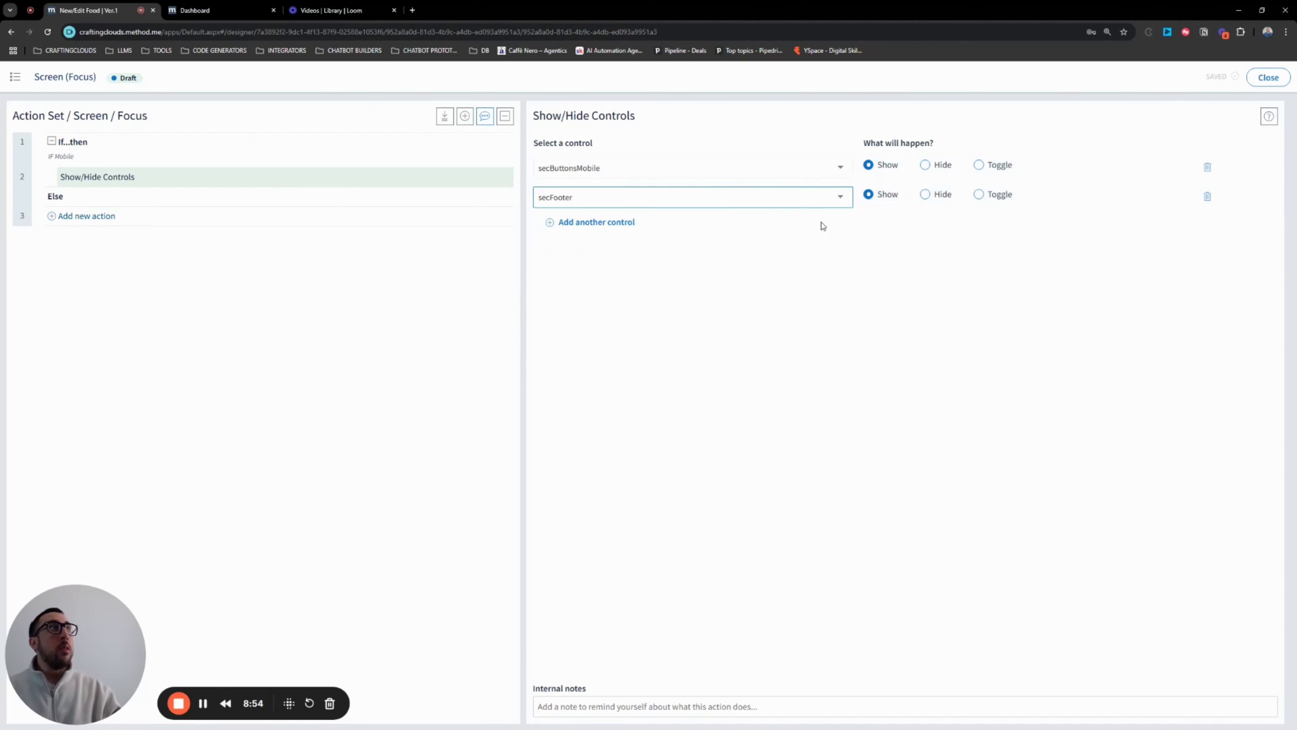
{"action": "left_click", "coordinate": [924, 194]}
{"action": "left_click", "coordinate": [666, 710]}
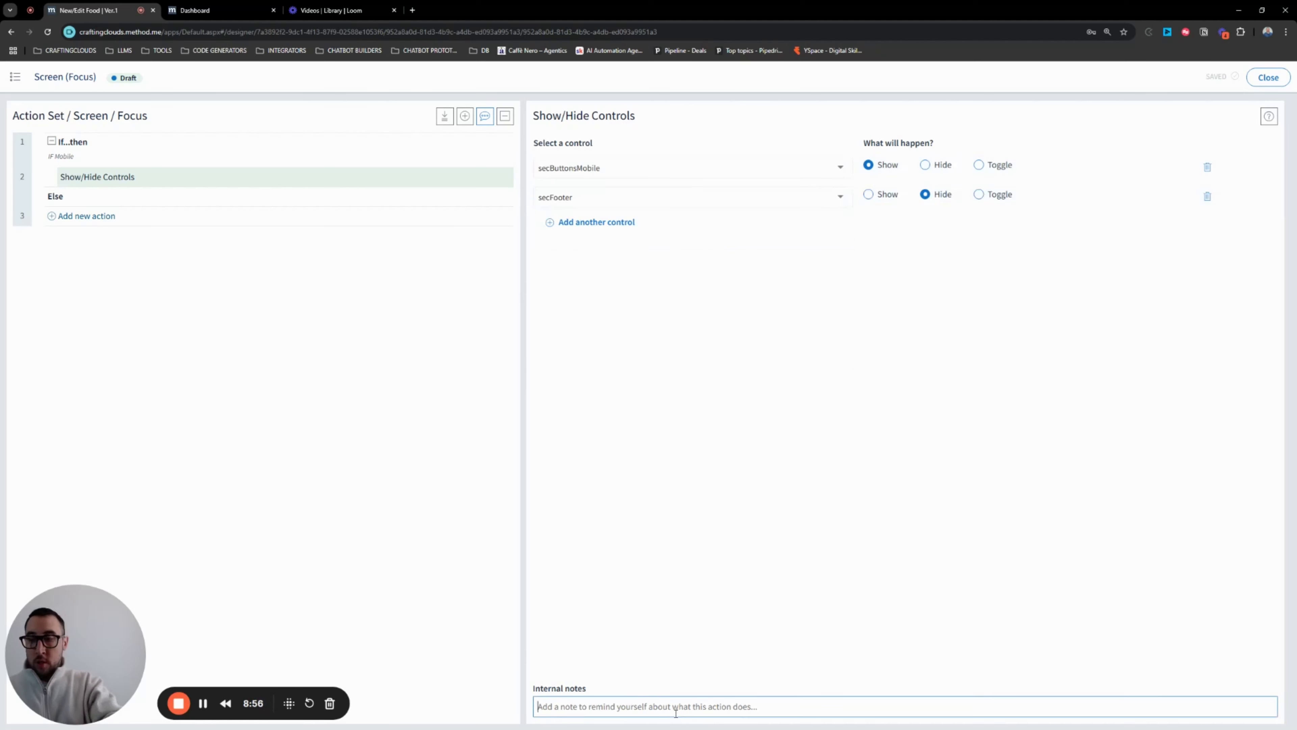
{"action": "type", "text": "show mobile buttons"}
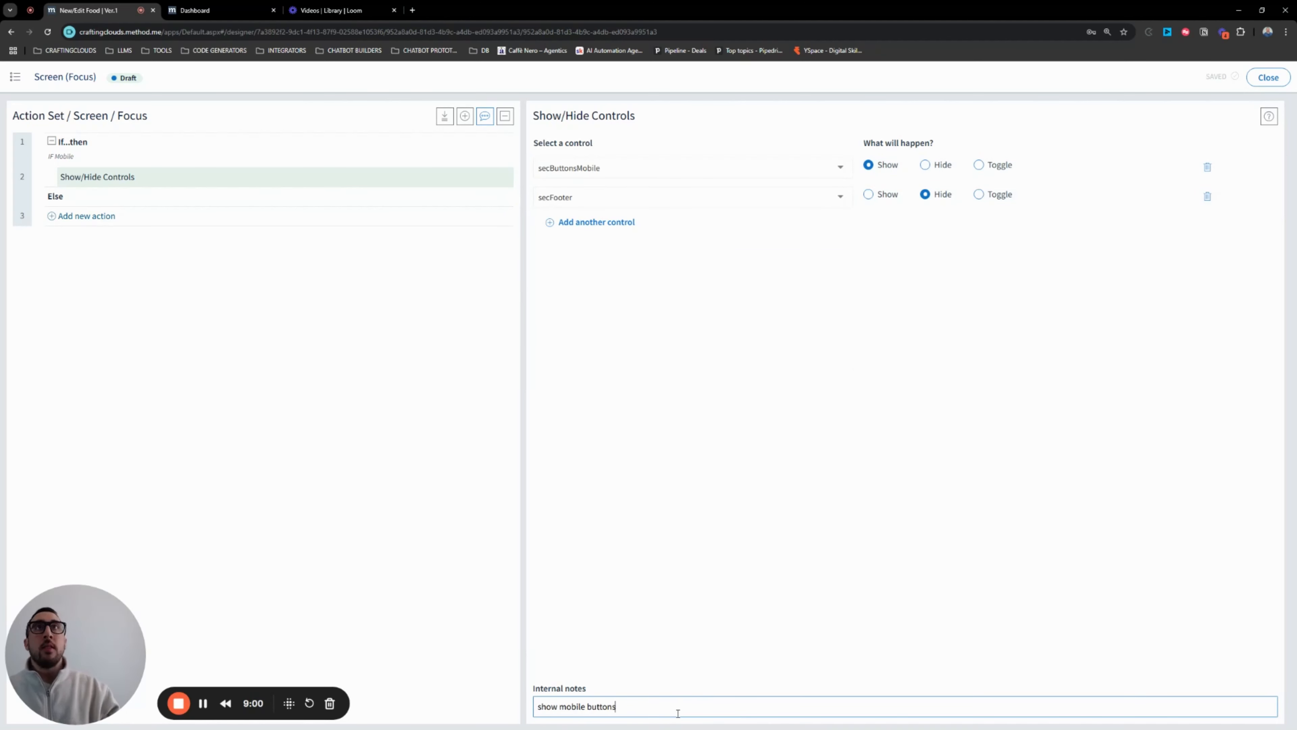
- Duplicate the Show/Hide Controls action and move the copy into the Else branch
{"action": "left_click", "coordinate": [465, 177]}
{"action": "left_click", "coordinate": [478, 176]}
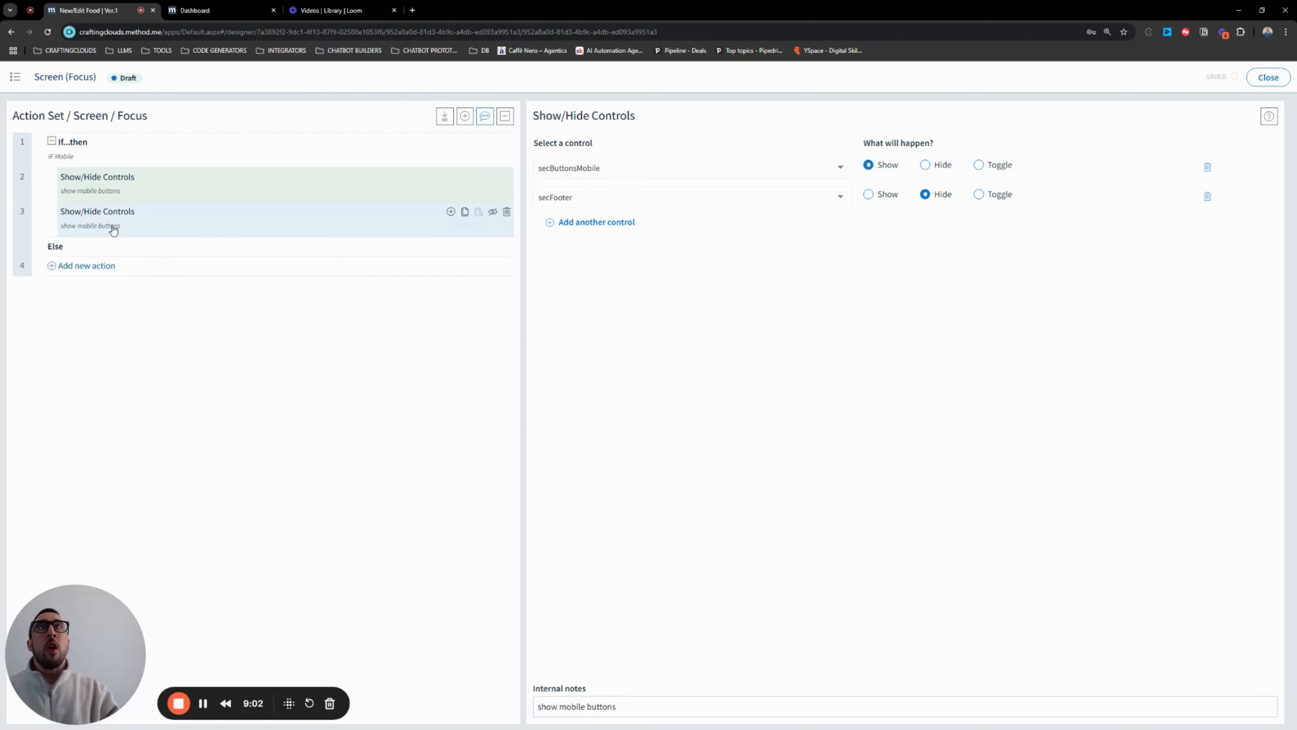
{"action": "left_click_drag", "start_coordinate": [20, 212], "coordinate": [95, 249]}
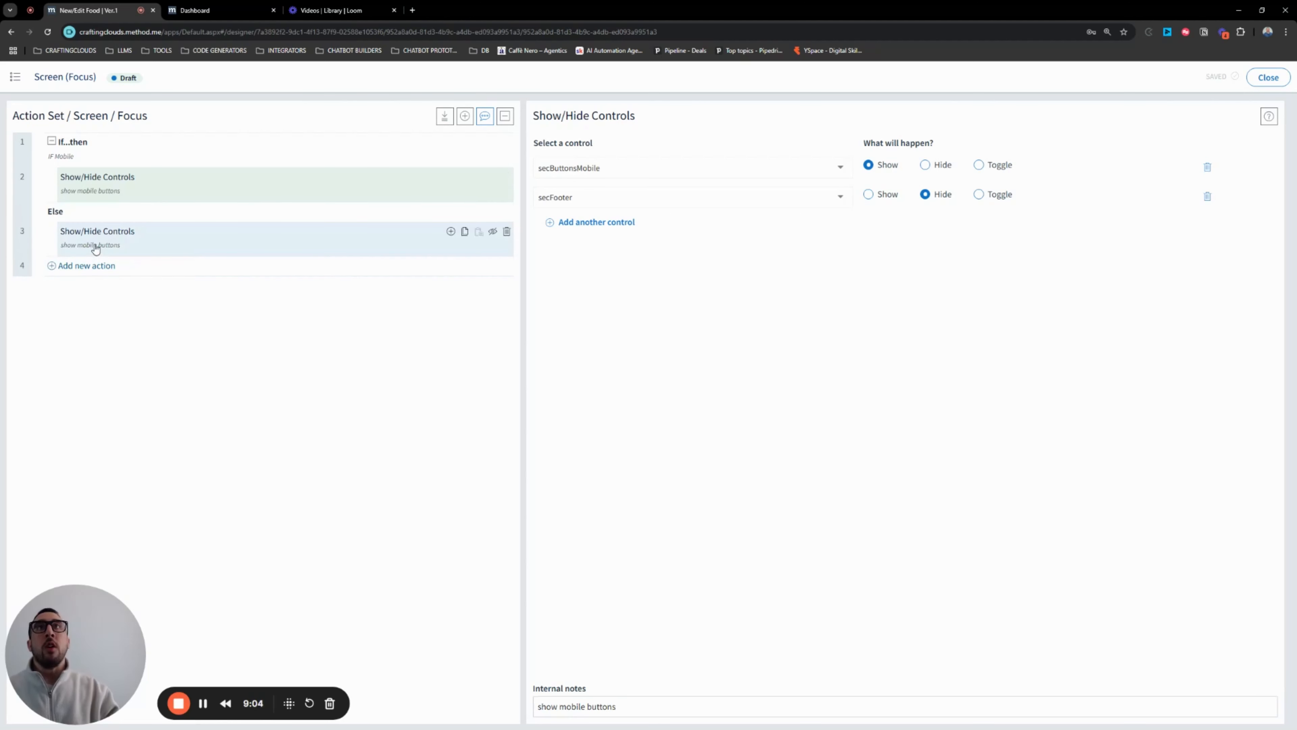
- Set the Else copy to hide secButtonsMobile and show secFooter, with the internal note "show desktop buttons (footer)"
{"action": "left_click", "coordinate": [96, 247]}
{"action": "left_click", "coordinate": [868, 196]}
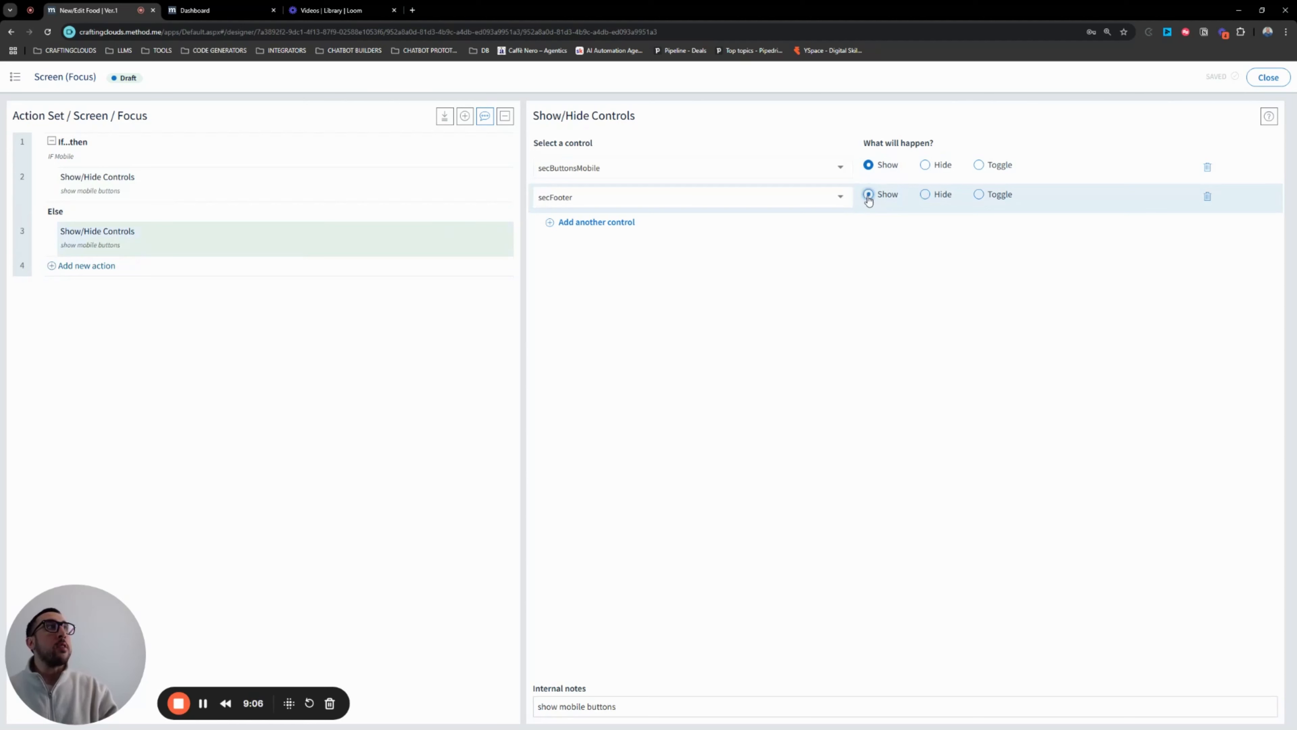
{"action": "left_click", "coordinate": [925, 164]}
{"action": "left_click", "coordinate": [587, 710]}
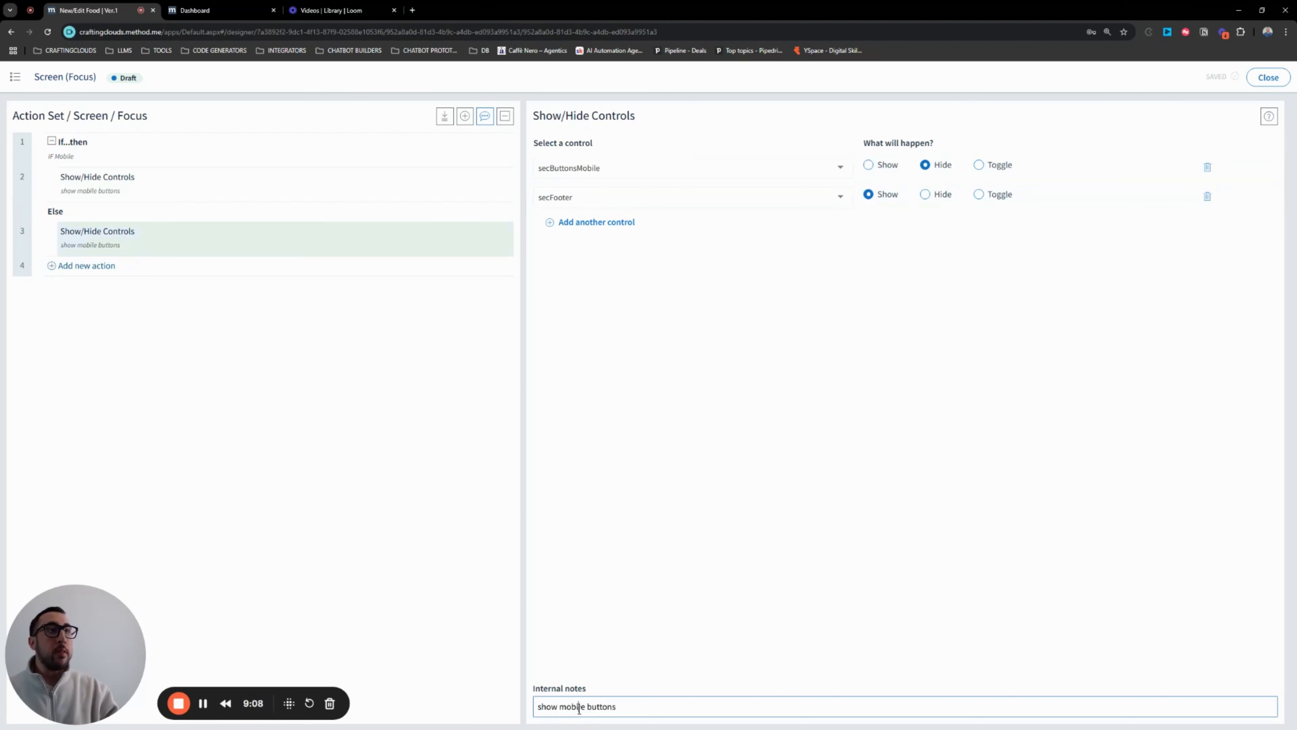
{"action": "double_click", "coordinate": [572, 706]}
{"action": "type", "text": "desktop buttons"}
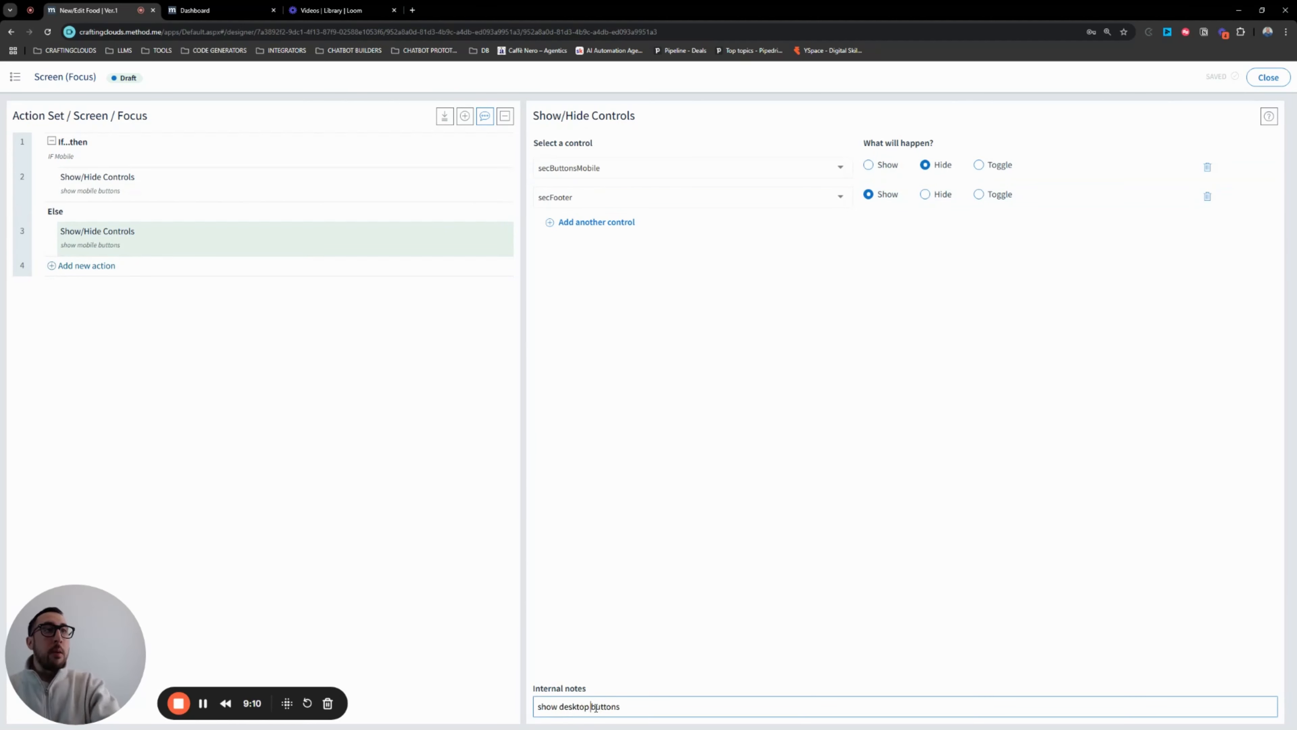
{"action": "type", "text": " (footer"}
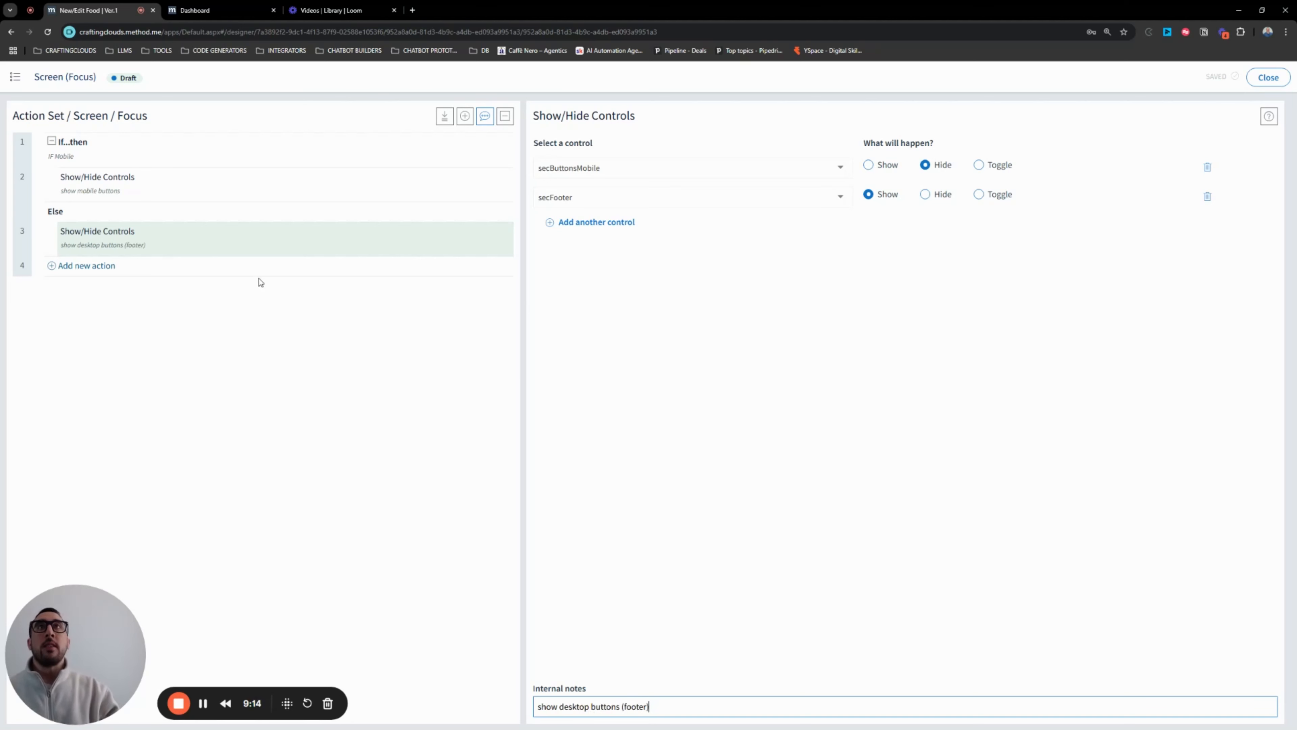
- Close the action set and designer, and check the Food Types screen in the iPhone 14 Pro Max emulation
{"action": "left_click", "coordinate": [1269, 77]}
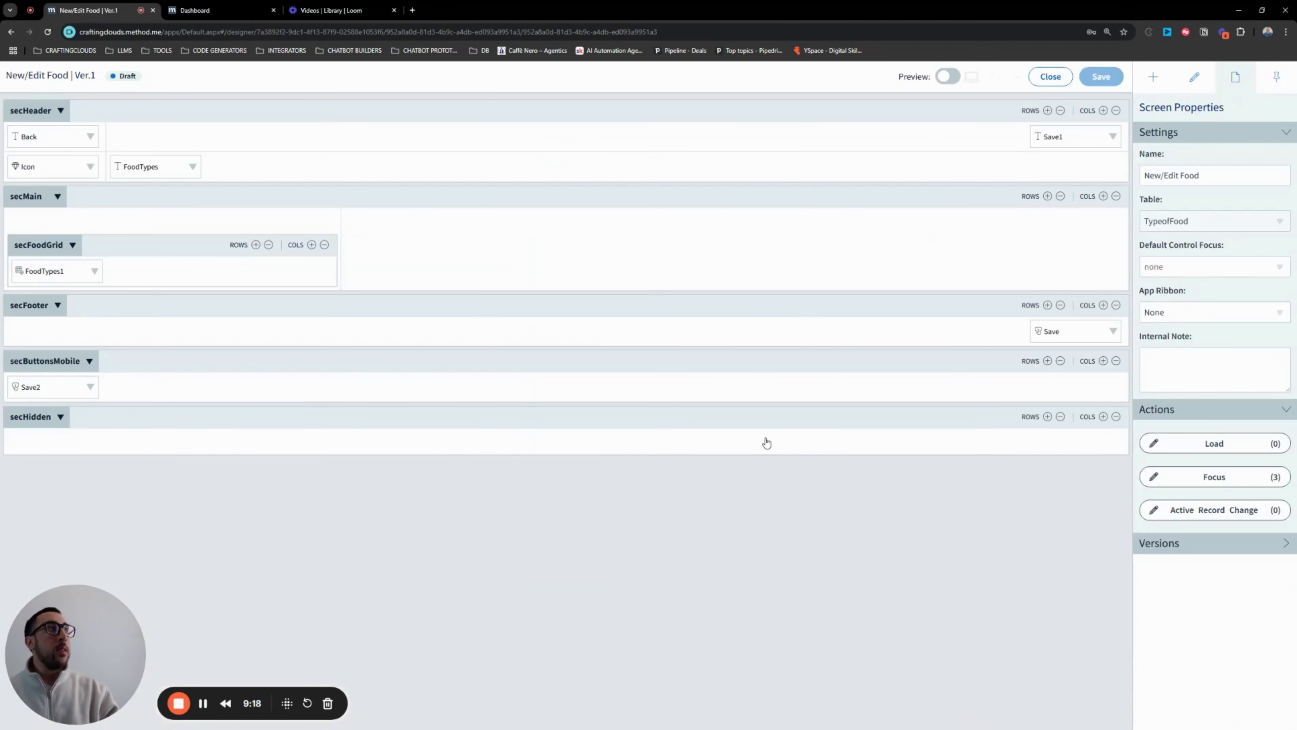
{"action": "left_click", "coordinate": [1053, 82]}
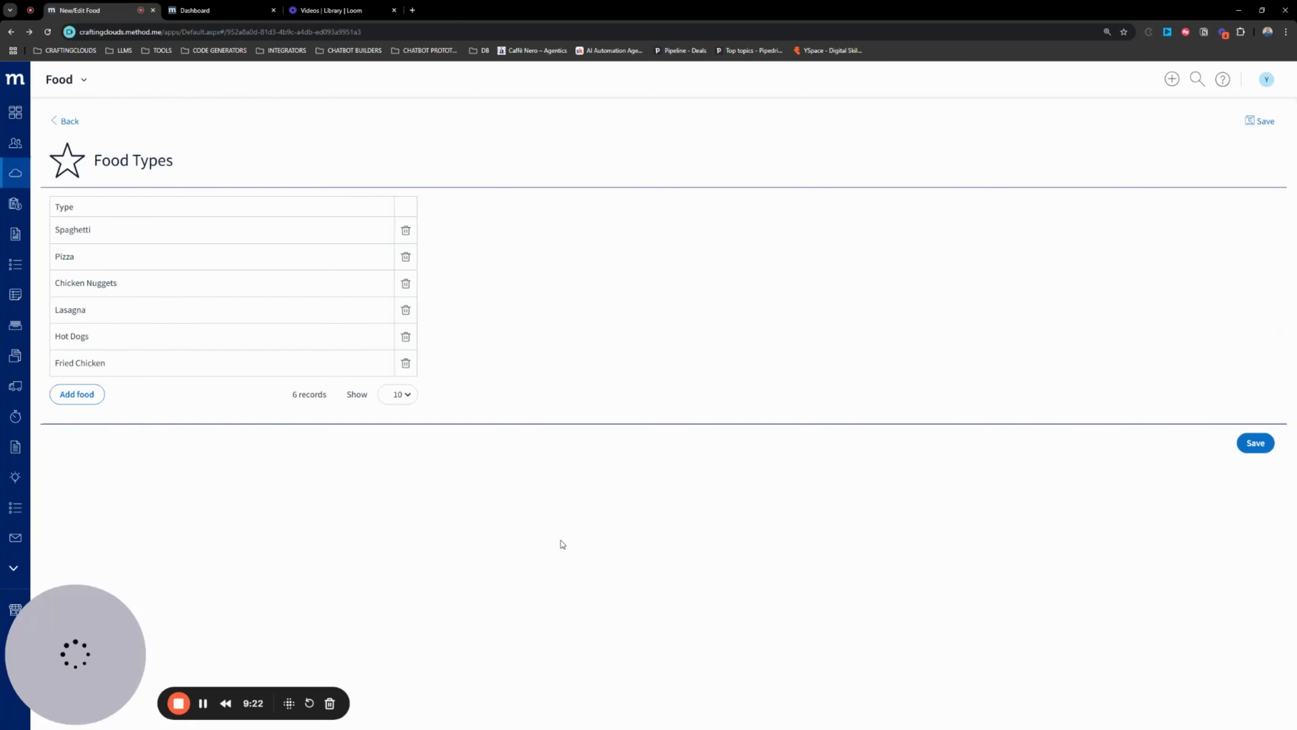
{"action": "right_click", "coordinate": [539, 494]}
{"action": "left_click", "coordinate": [572, 485]}
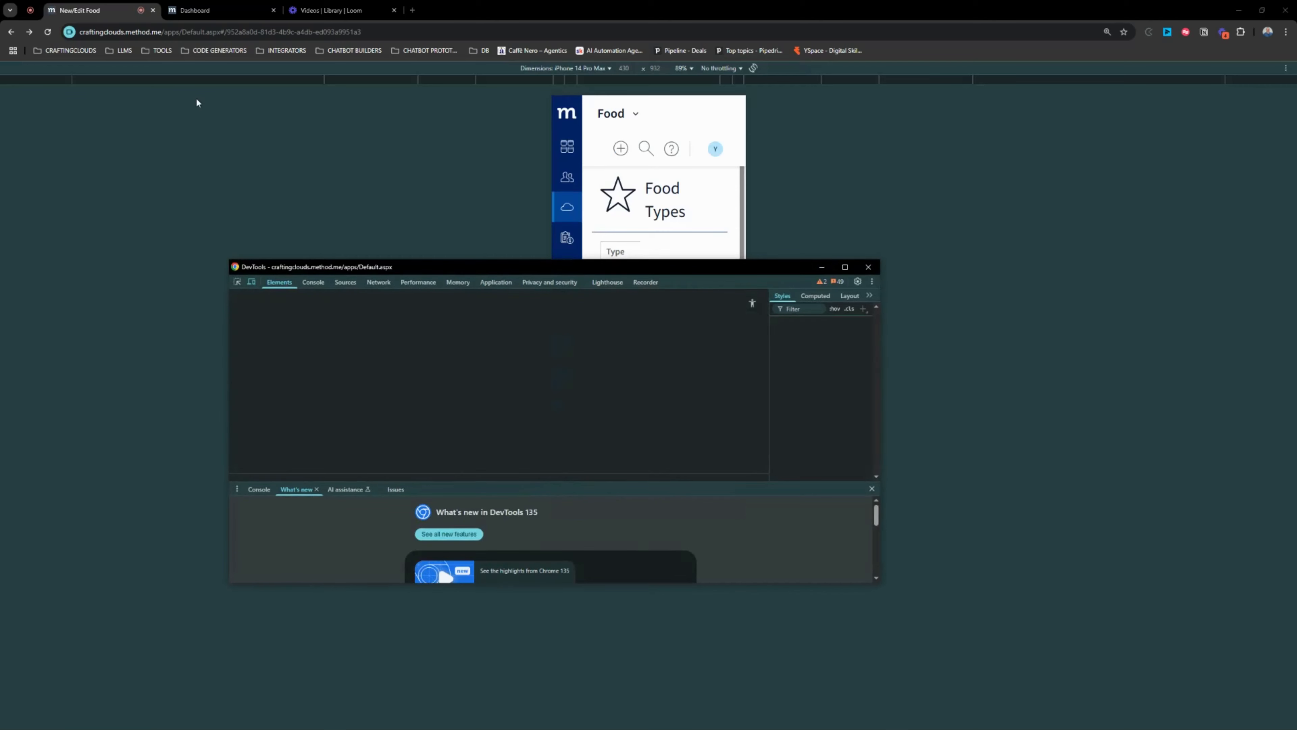
{"action": "left_click", "coordinate": [46, 33]}
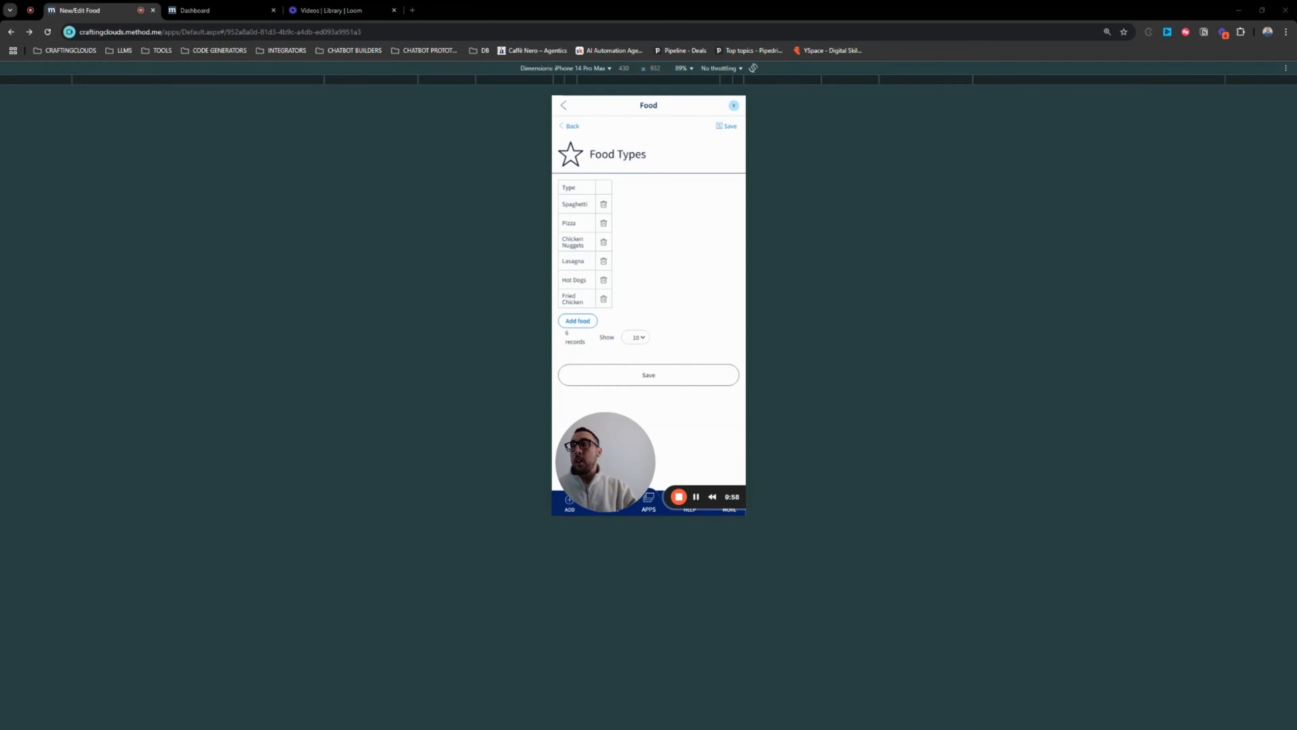
{"action": "left_click", "coordinate": [869, 271]}
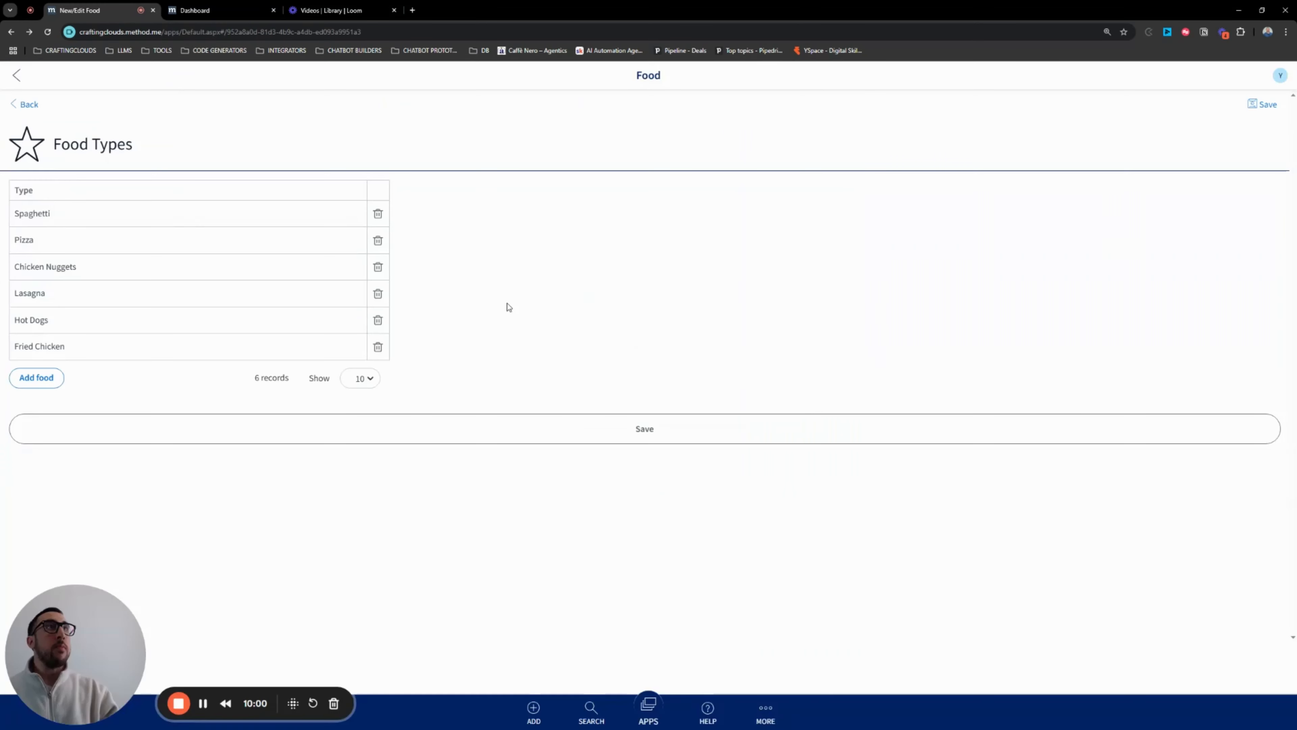
{"action": "left_click", "coordinate": [305, 428]}
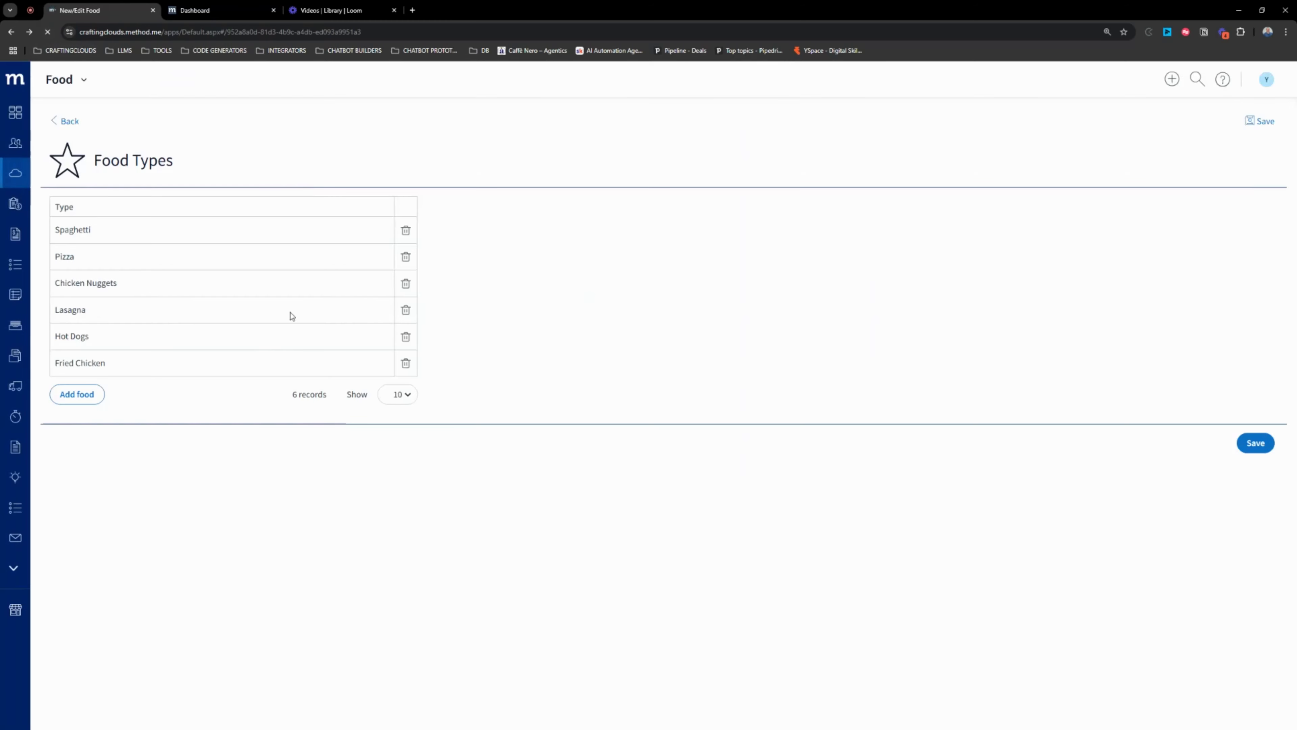
- Reopen the New/Edit Food screen for customization and remove the empty second column from secMain
{"action": "left_click", "coordinate": [78, 128]}
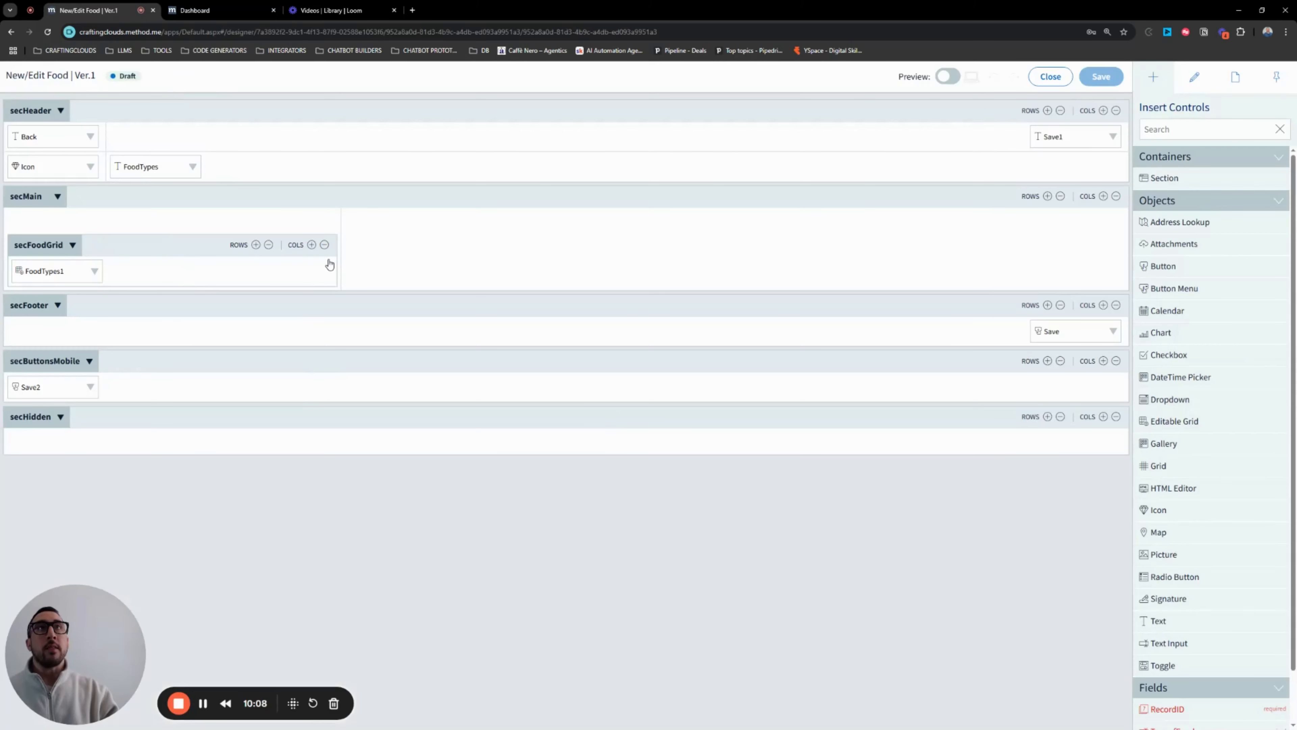
{"action": "left_click", "coordinate": [504, 250]}
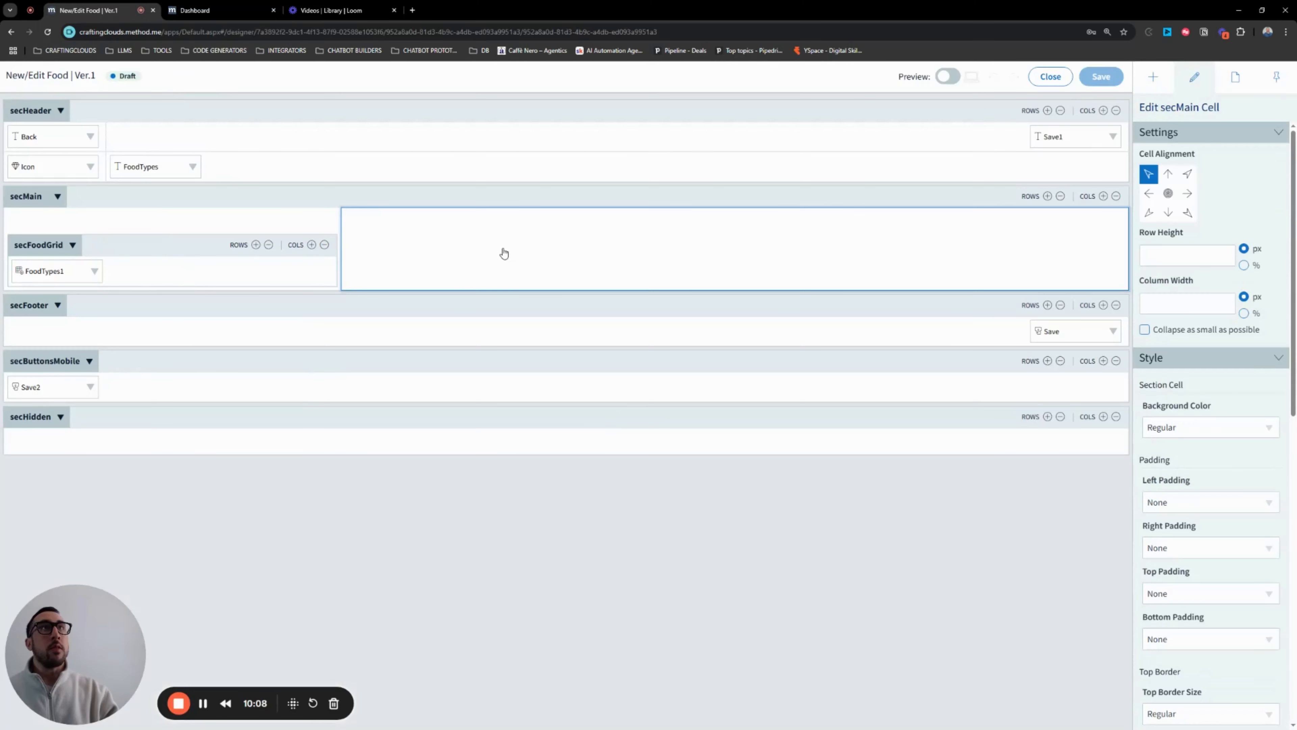
{"action": "left_click", "coordinate": [1116, 197]}
{"action": "left_click", "coordinate": [645, 243]}
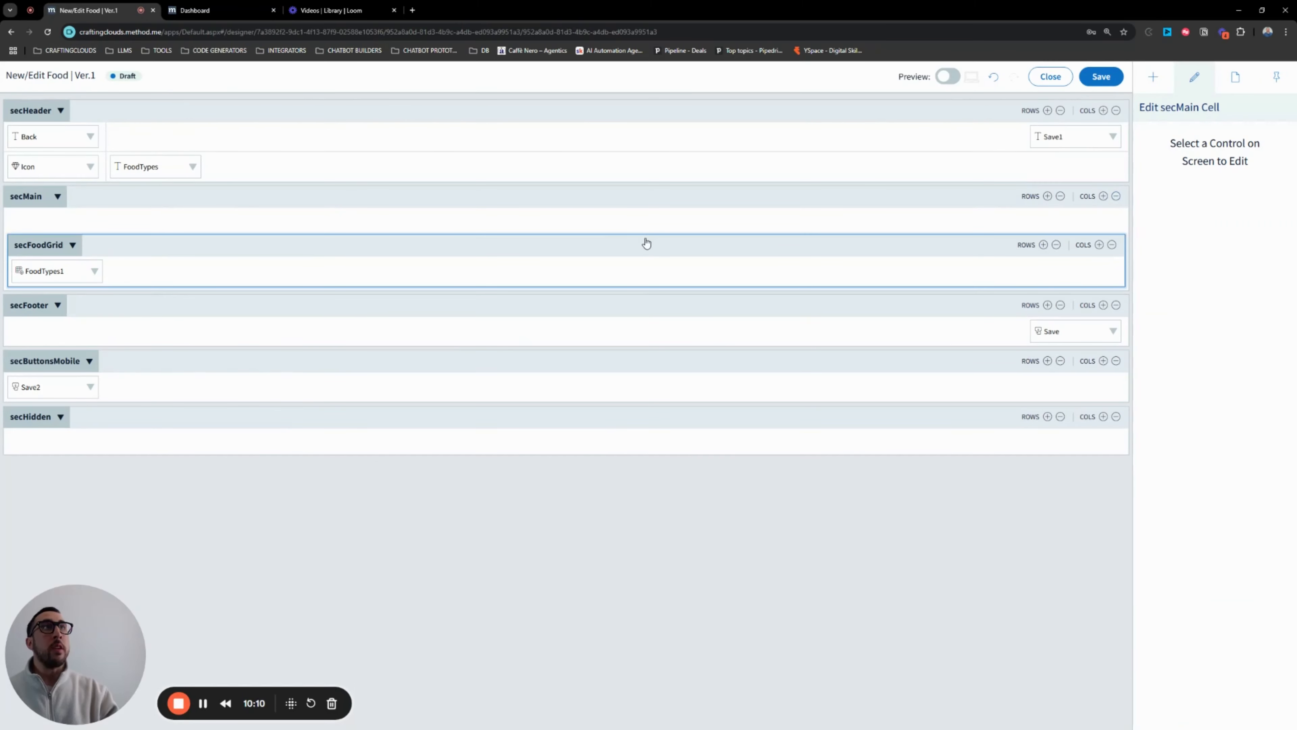
- Clear the secMain cell's column width, set its unit to px, and save and close the screen
{"action": "left_click", "coordinate": [759, 218]}
{"action": "left_click_drag", "start_coordinate": [1226, 303], "coordinate": [1097, 295]}
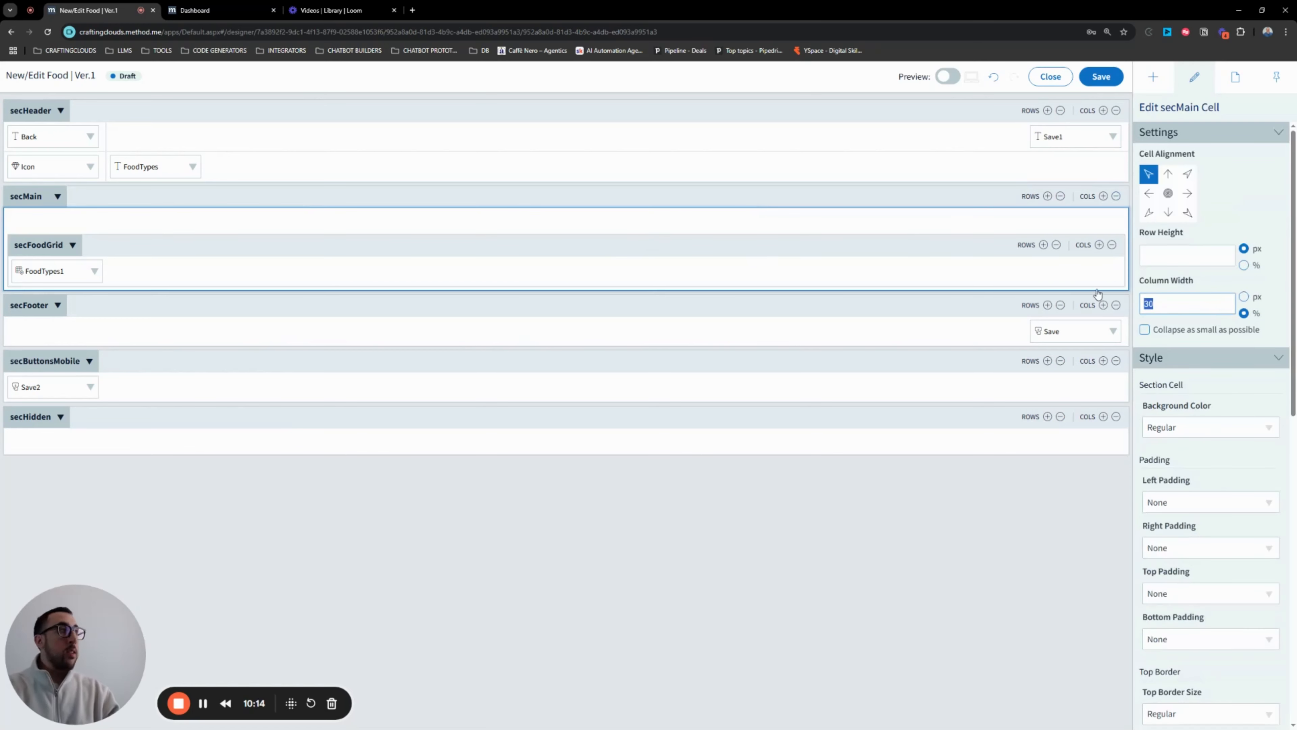
{"action": "key", "text": "BackSpace"}
{"action": "left_click", "coordinate": [1243, 296]}
{"action": "left_click", "coordinate": [800, 252]}
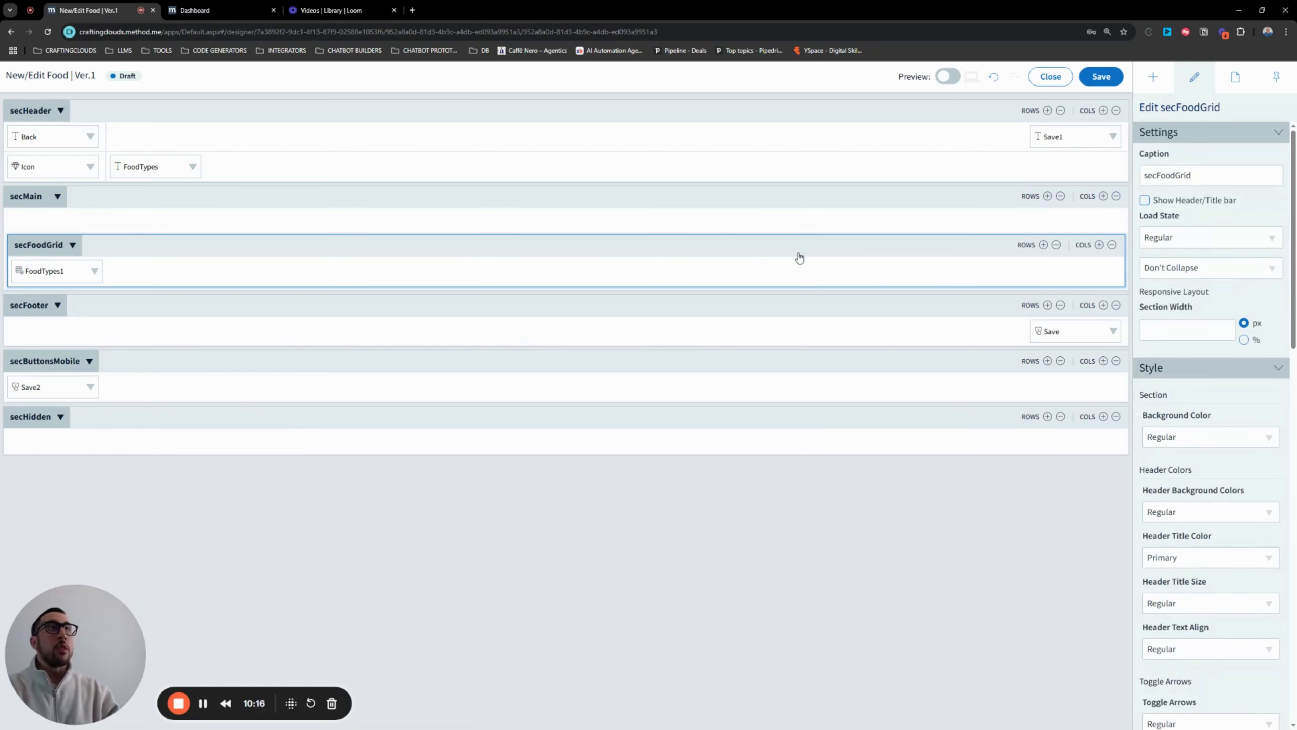
{"action": "left_click", "coordinate": [1098, 78]}
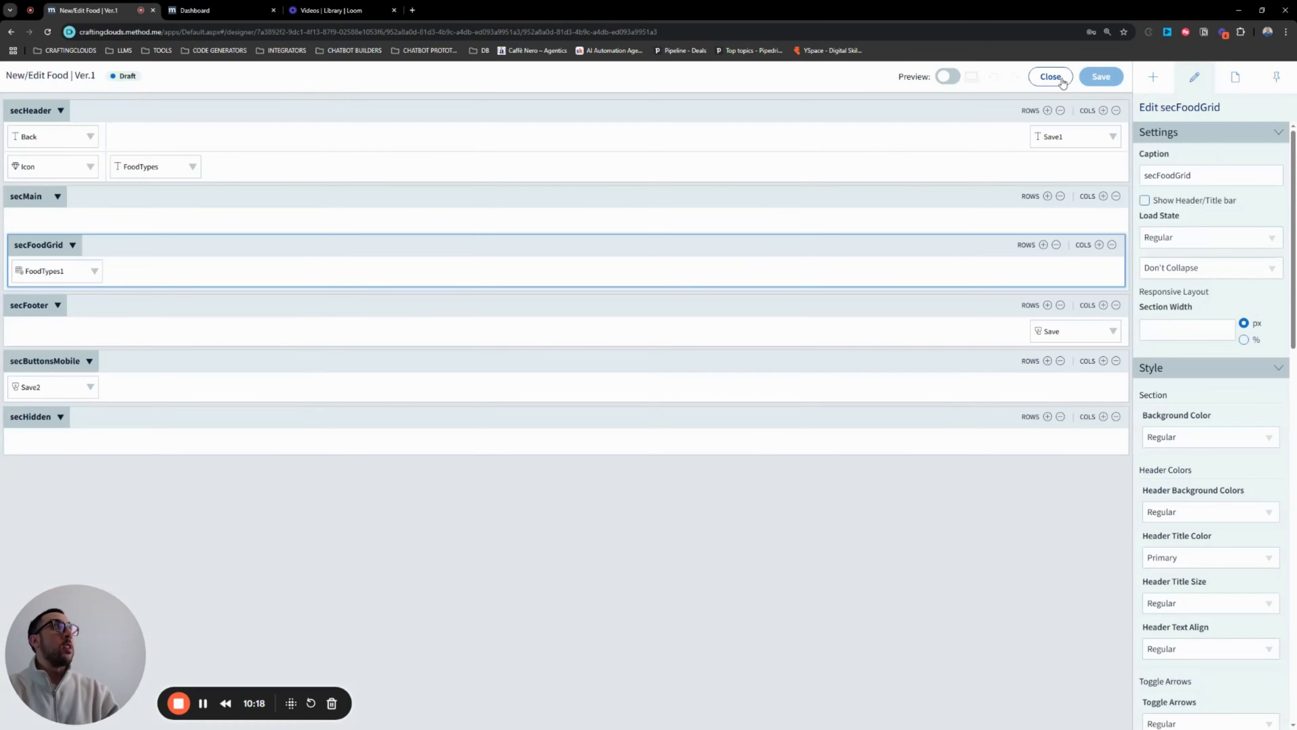
{"action": "left_click", "coordinate": [1060, 79]}
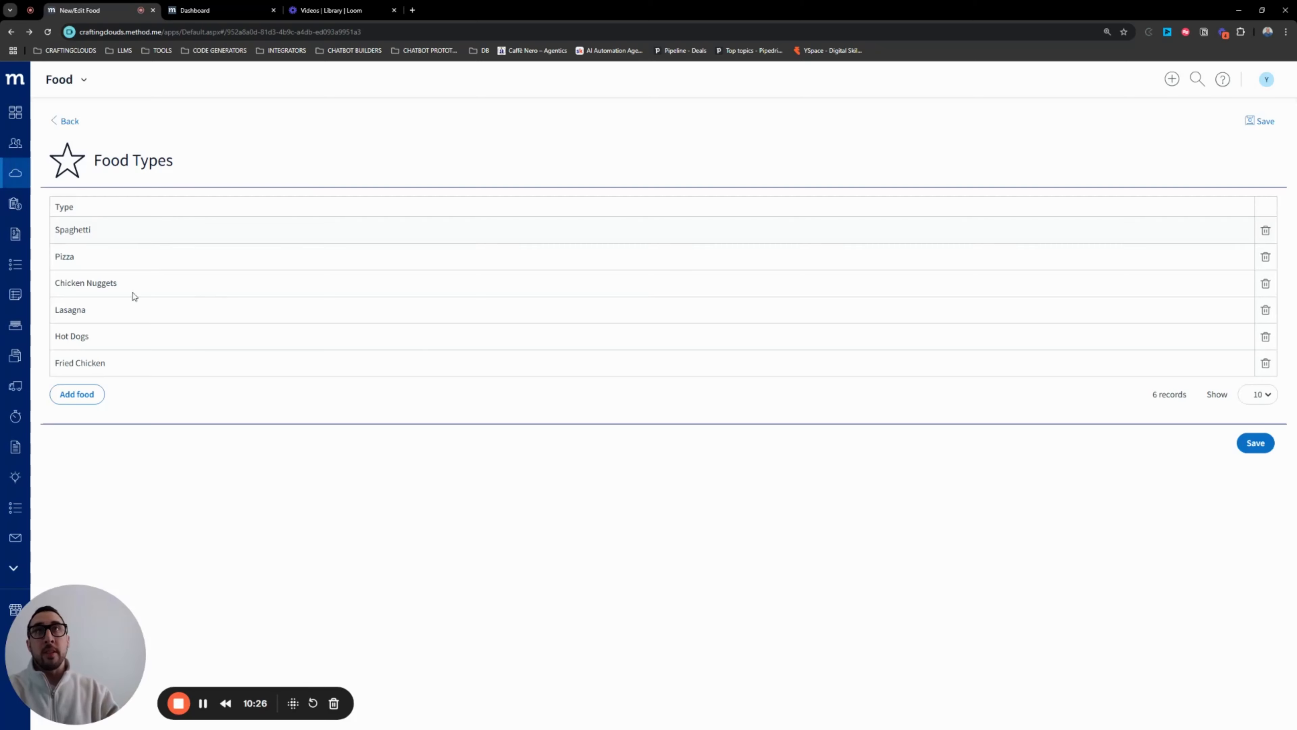
- Reopen the New/Edit Food screen for customization and add a Button control to the secHidden section
{"action": "left_click", "coordinate": [83, 79]}
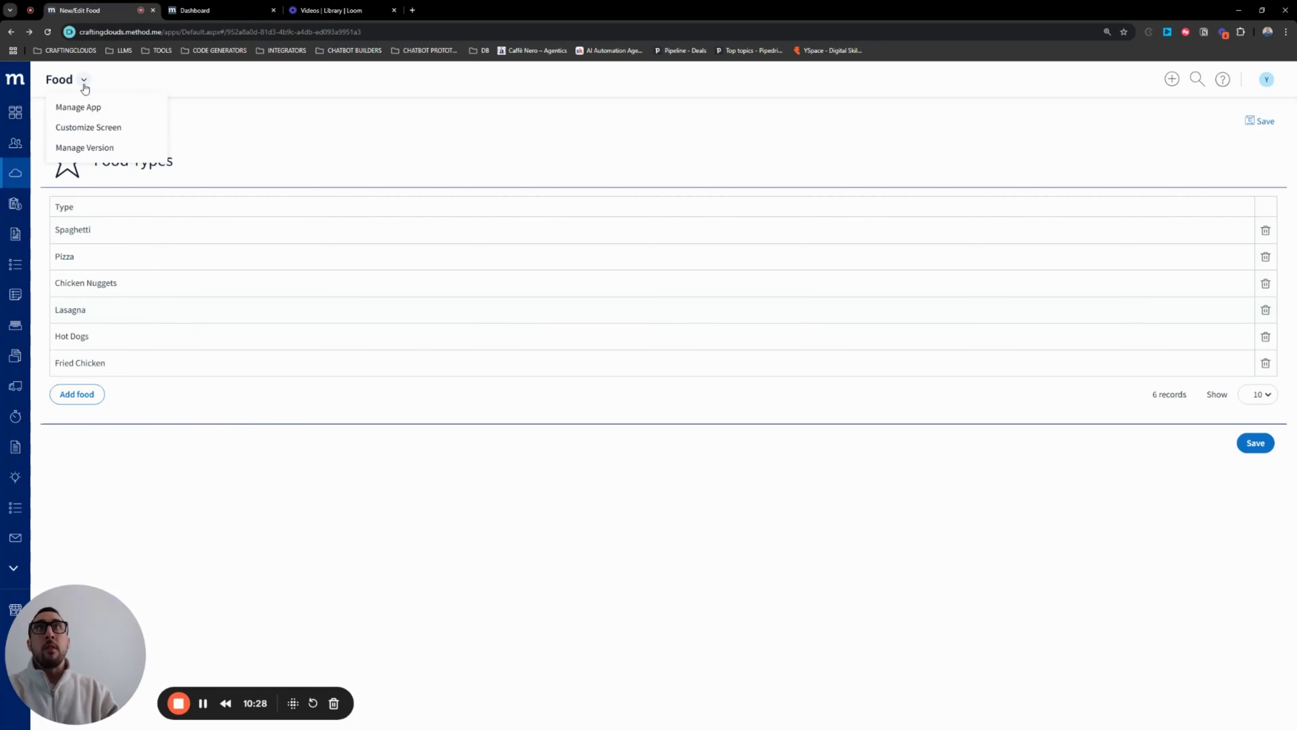
{"action": "left_click", "coordinate": [91, 128]}
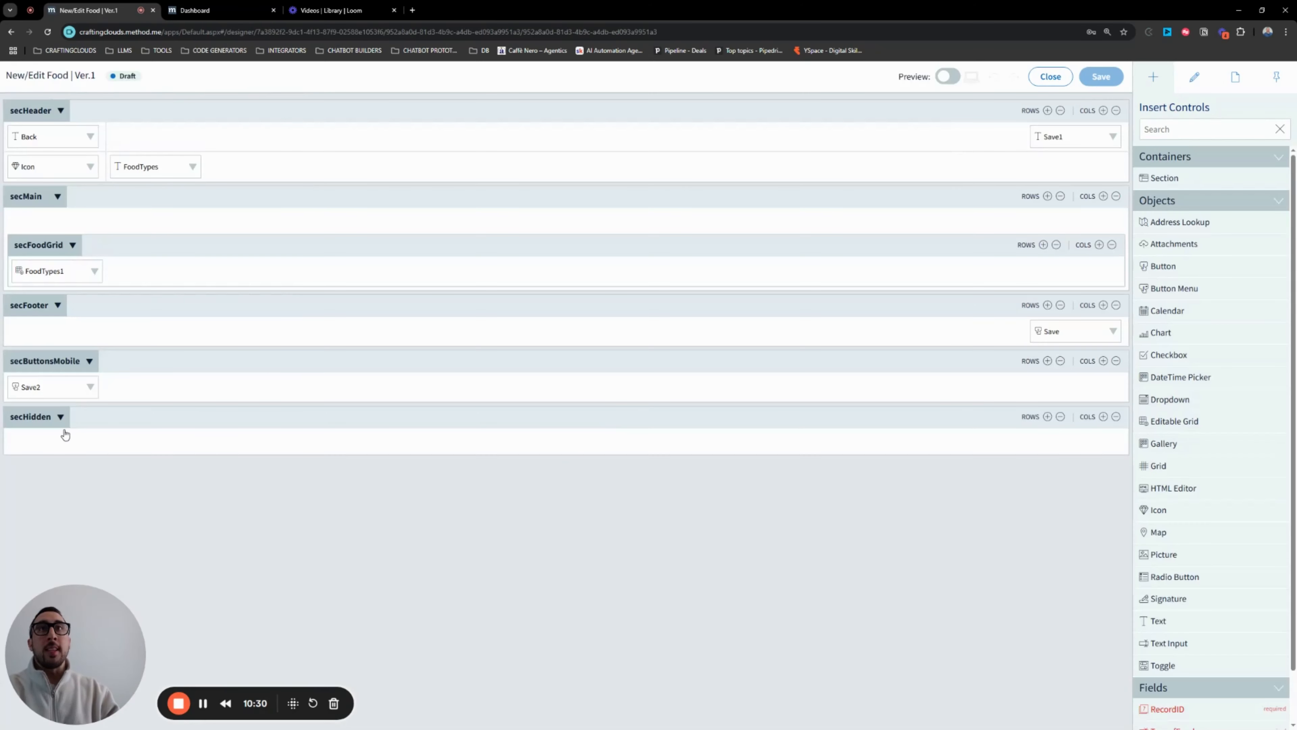
{"action": "left_click", "coordinate": [113, 423]}
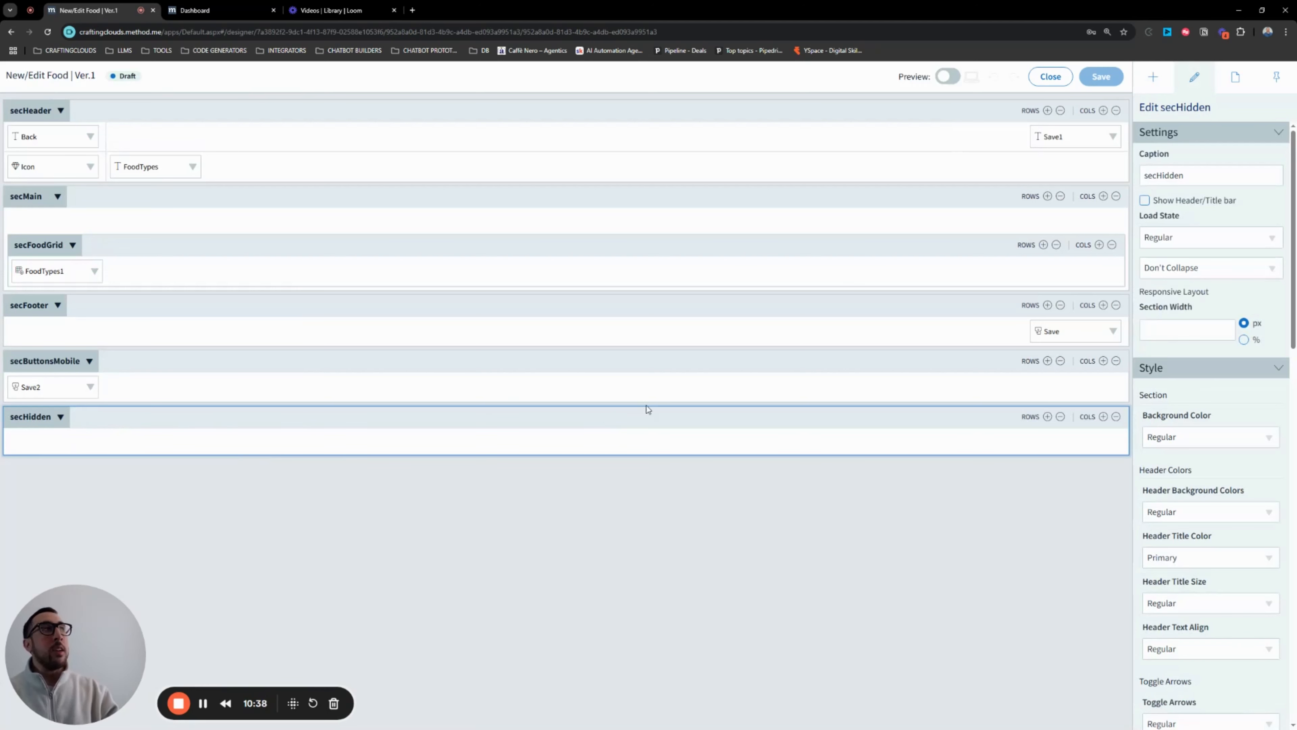
{"action": "left_click", "coordinate": [1153, 77]}
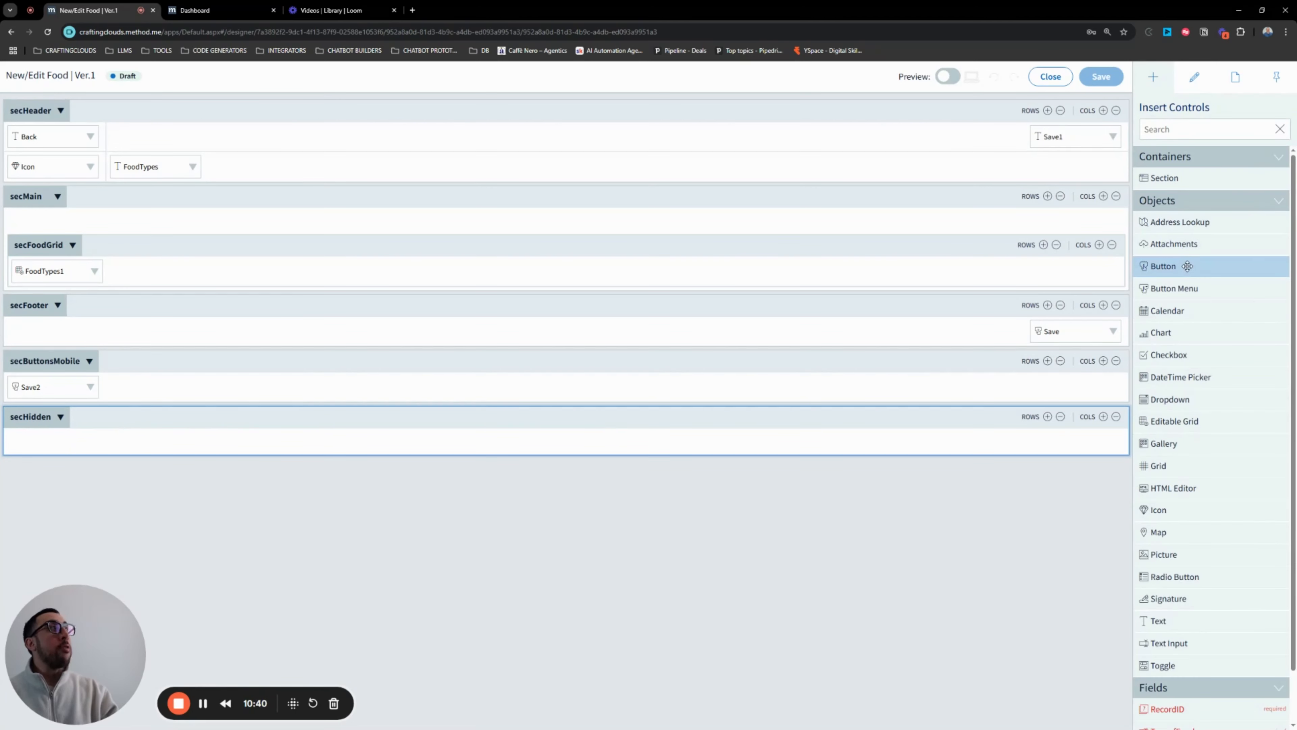
{"action": "left_click_drag", "start_coordinate": [1207, 265], "coordinate": [409, 442]}
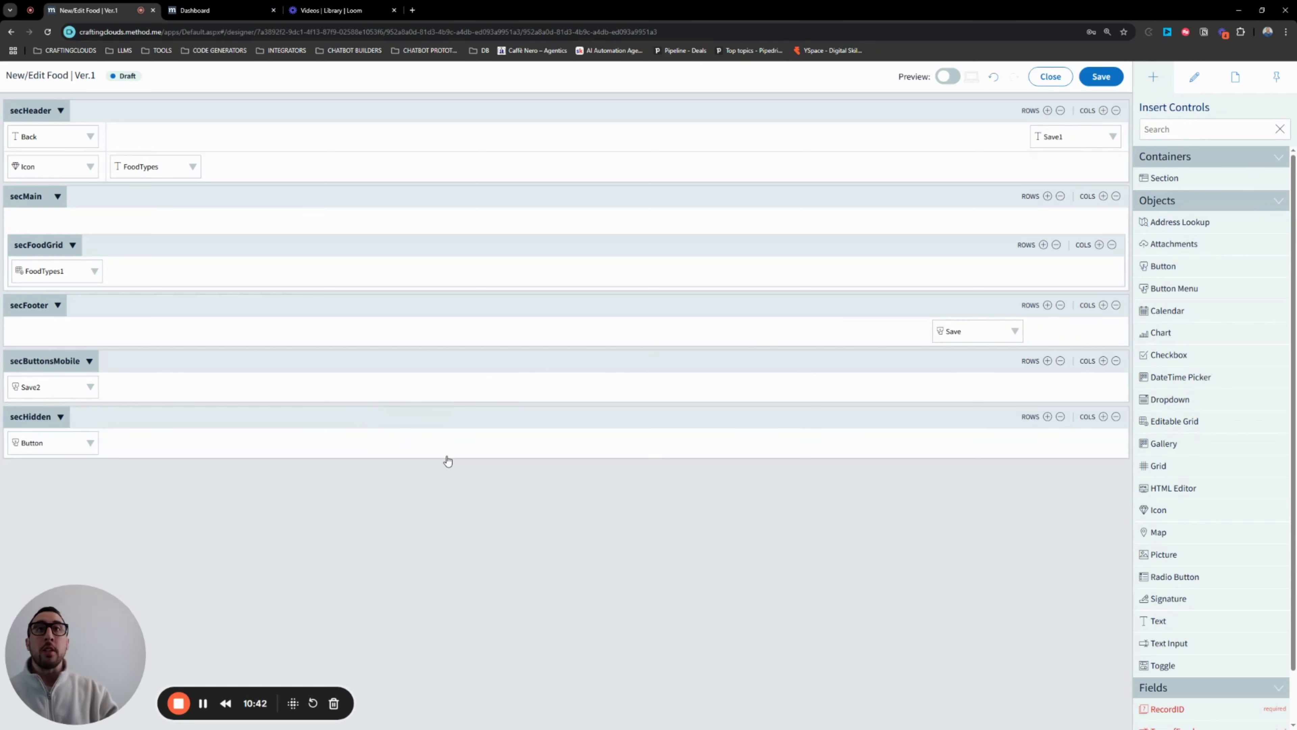
- Change the text of the new button in secHidden to "fncBatchUpdateFood"
{"action": "left_click", "coordinate": [42, 446]}
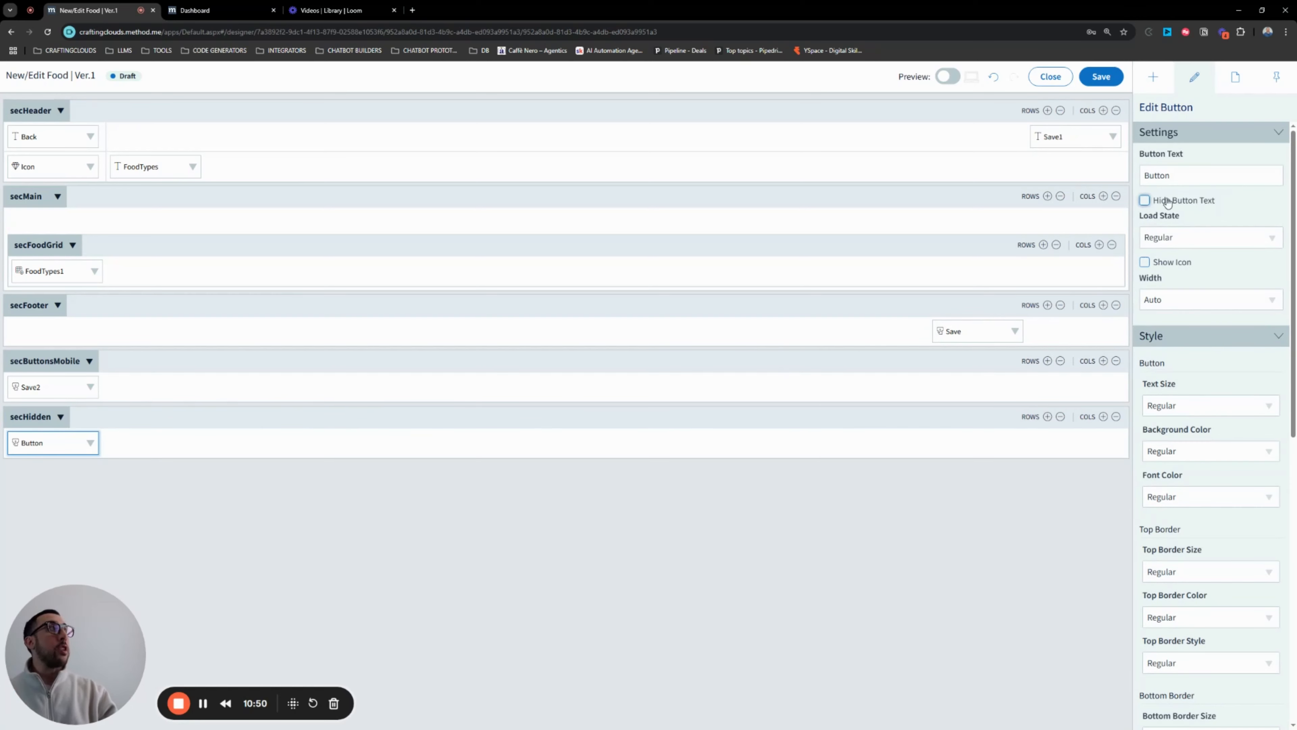
{"action": "left_click_drag", "start_coordinate": [1170, 175], "coordinate": [1135, 177]}
{"action": "type", "text": "se"}
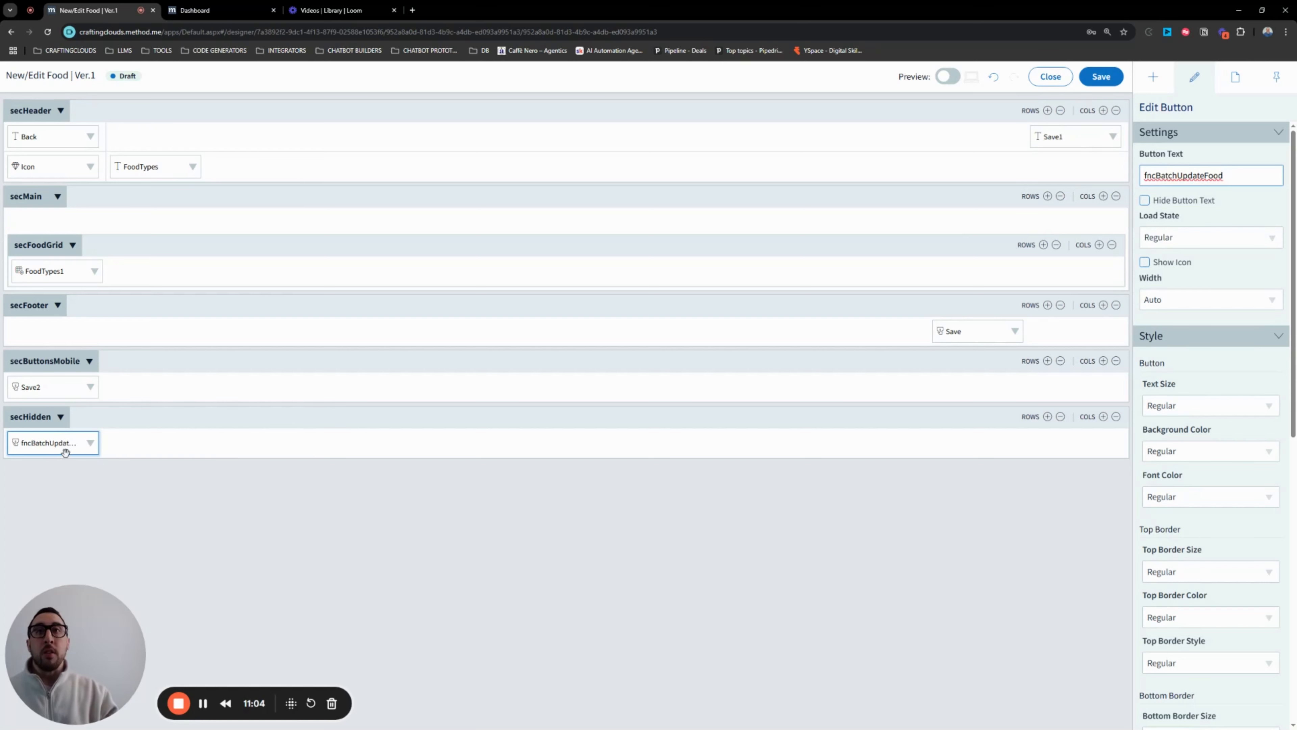
{"action": "left_click", "coordinate": [100, 428]}
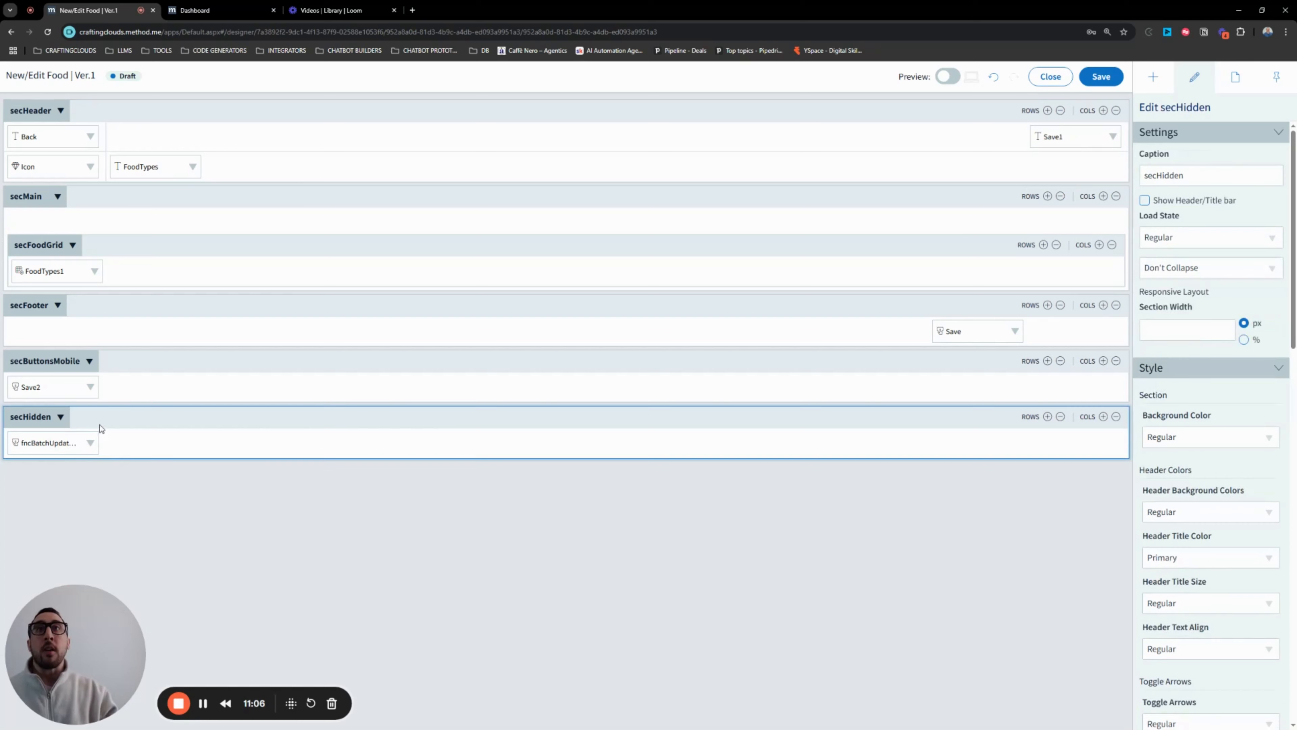